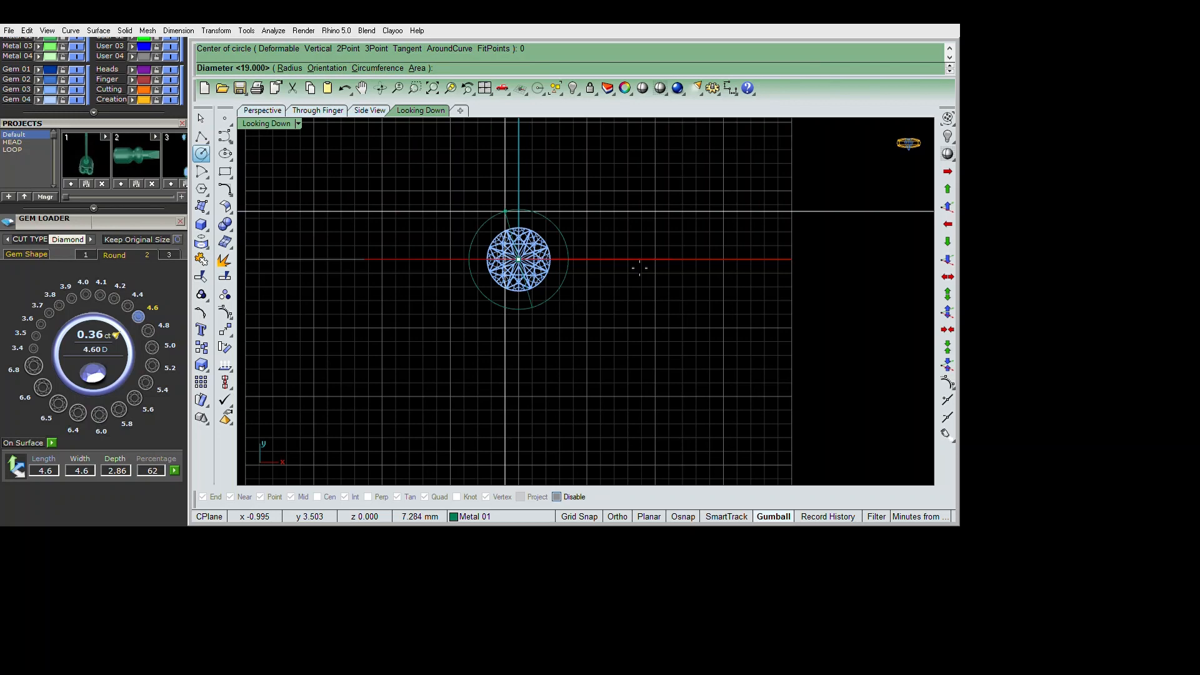
Draw a 5 mm square centred on the origin around the round diamond
key(Escape)
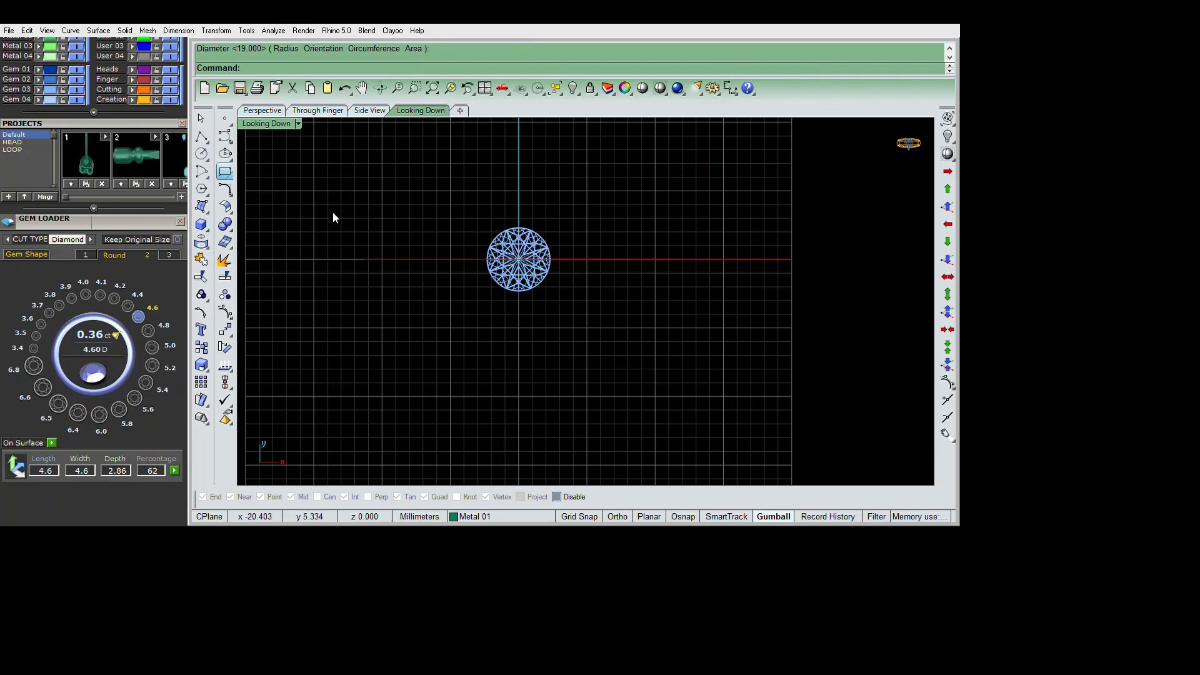
text(0)
key(Return)
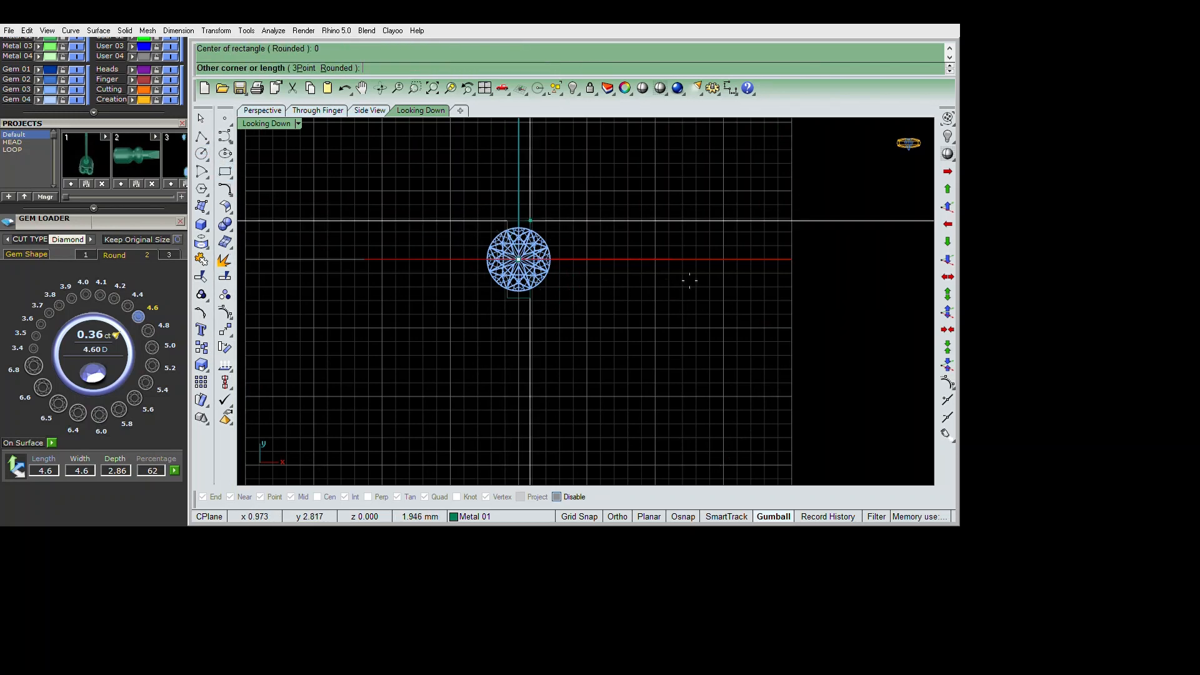
text(5)
key(Return)
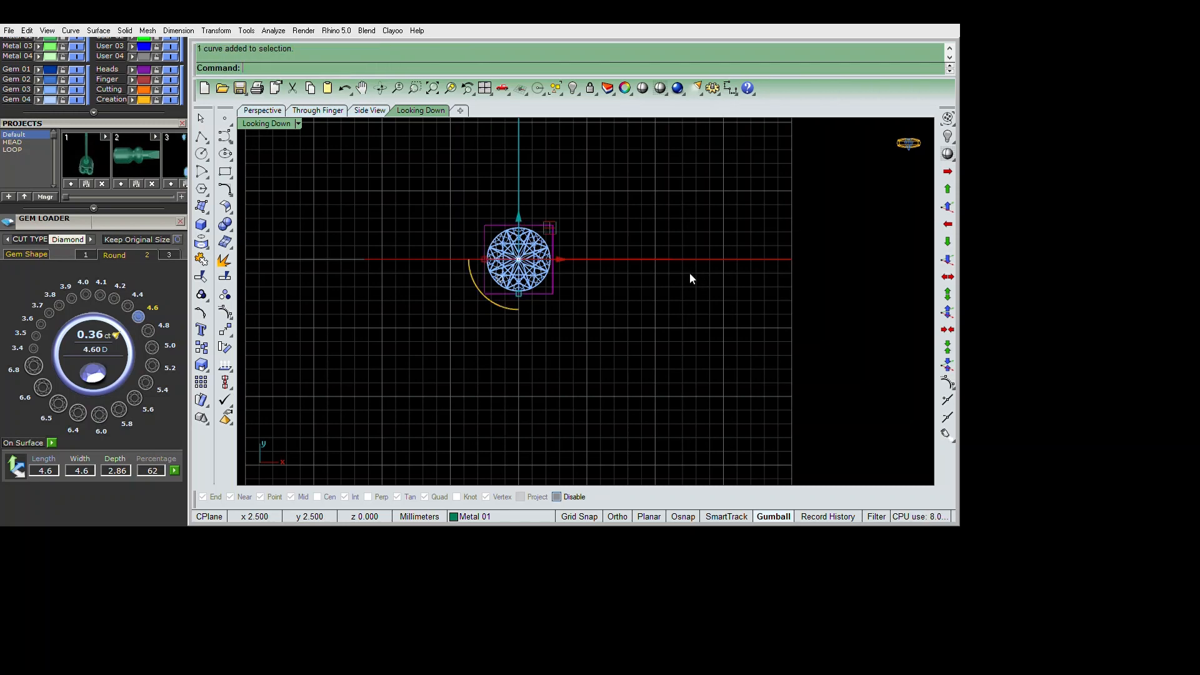
Try to offset the square outward by 0.6 mm
text(offset)
key(Return)
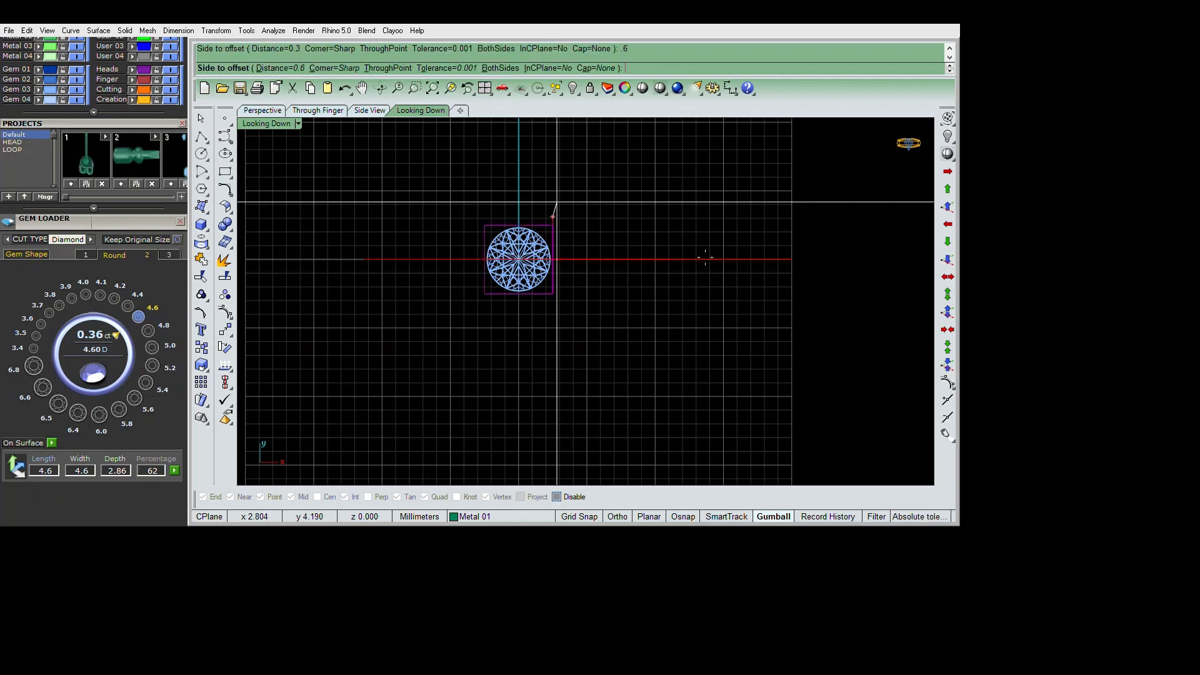
click(555, 202)
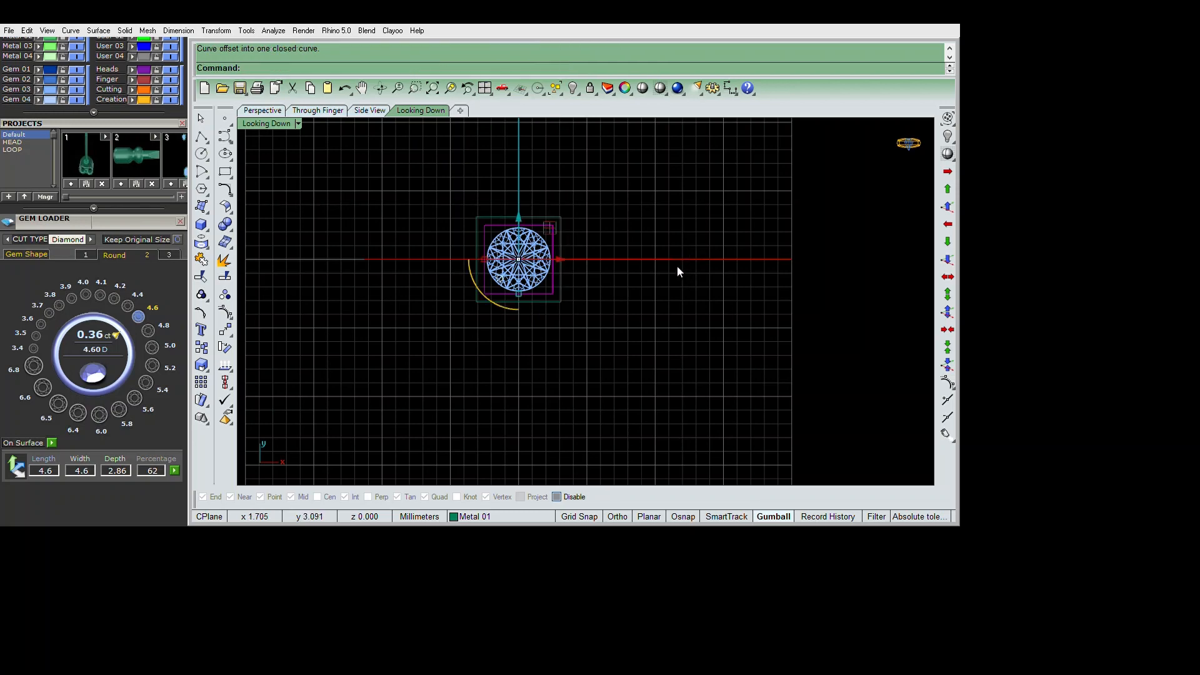
key(ctrl+z)
Offset the 5 mm square outward by 0.8 mm with sharp corners
right_click(682, 269)
text(.8)
key(Return)
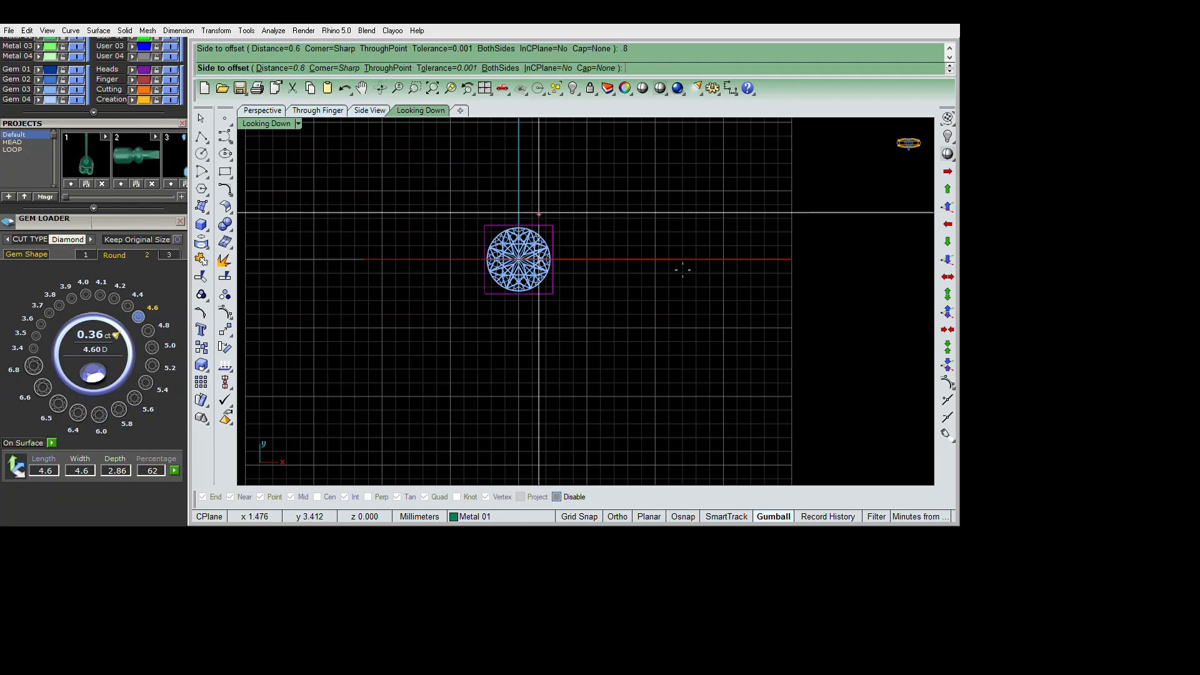
click(686, 275)
Switch to a maximized Perspective view and hide the red ring circles around the diamond
scroll(682, 289, up, 4)
click(670, 294)
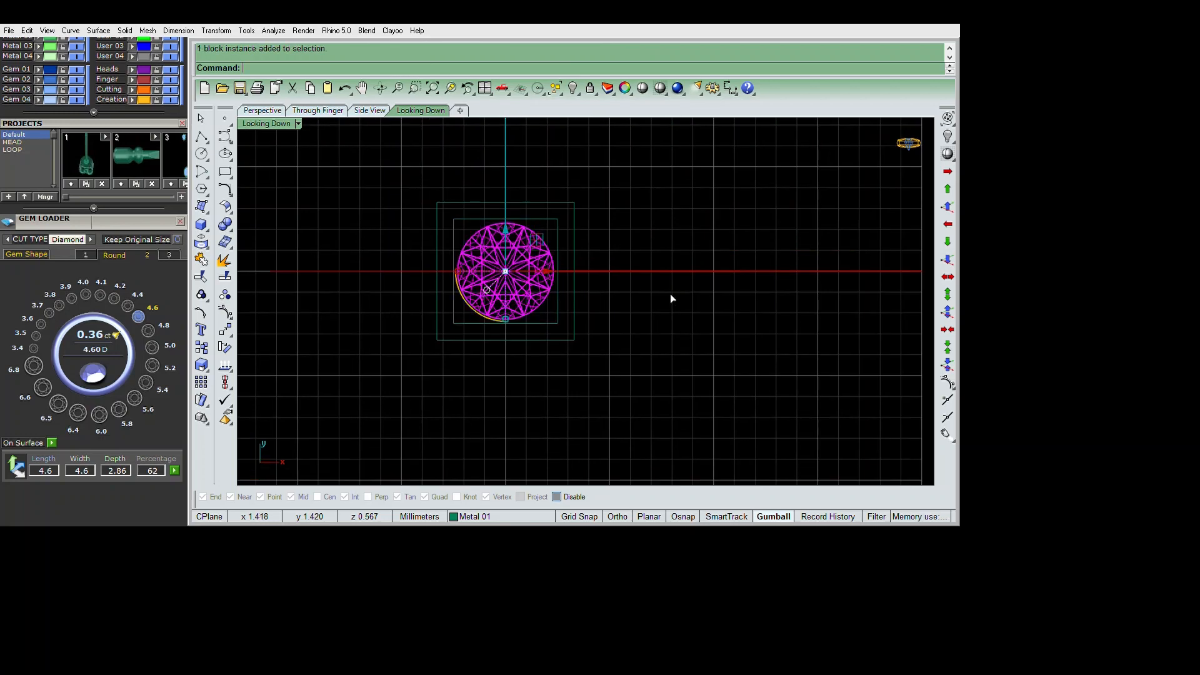
right_drag(679, 274, 684, 252)
click(689, 249)
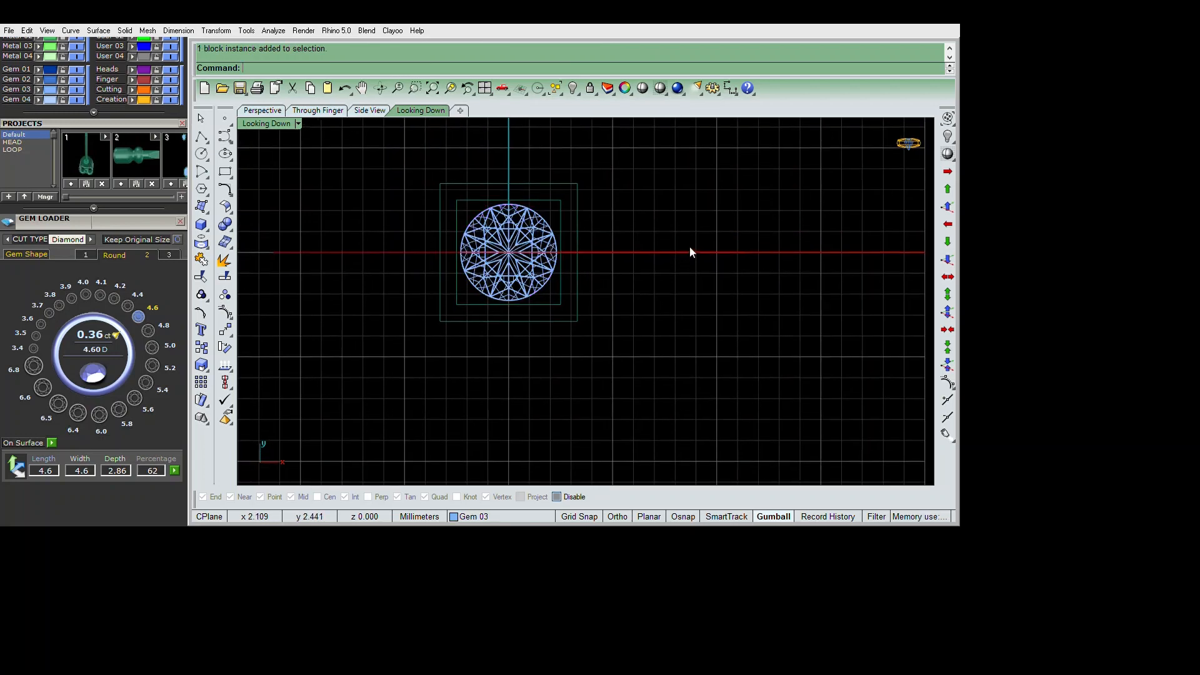
shift+drag(744, 207, 703, 260)
double_click(275, 124)
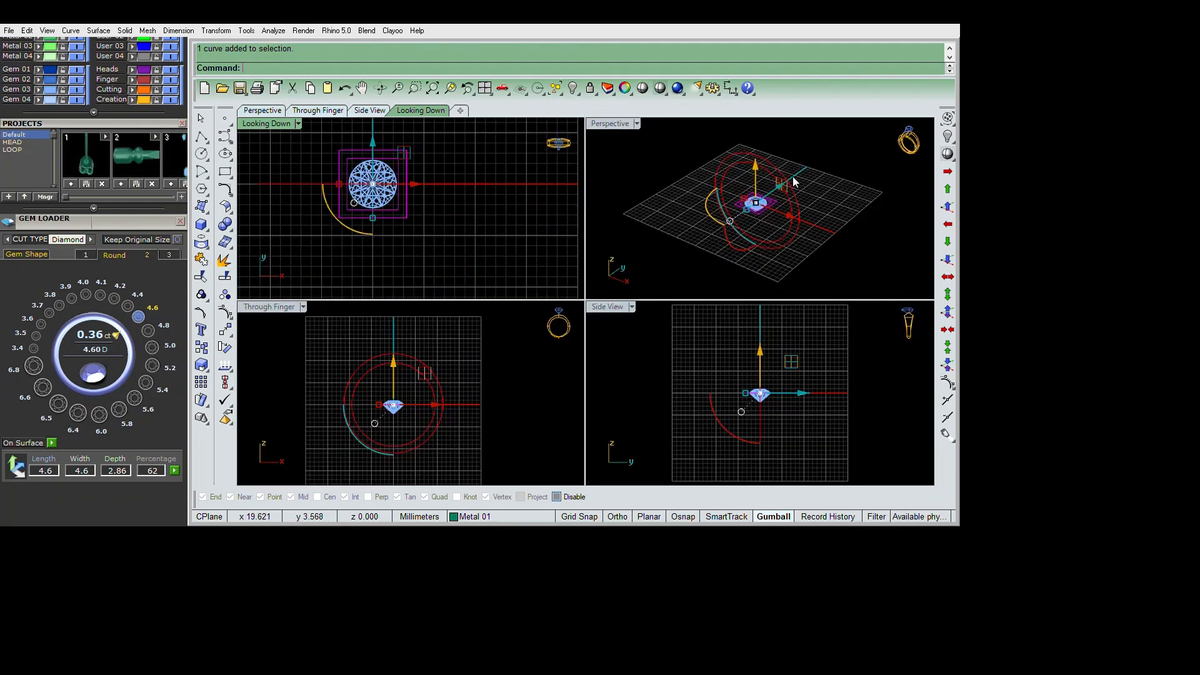
double_click(610, 124)
right_drag(746, 182, 708, 307)
key(ctrl+h)
scroll(699, 364, up, 6)
Try to extrude both squares 1 mm downward as a solid with BothSides set to No
click(675, 361)
shift+click(699, 359)
text(e)
key(Return)
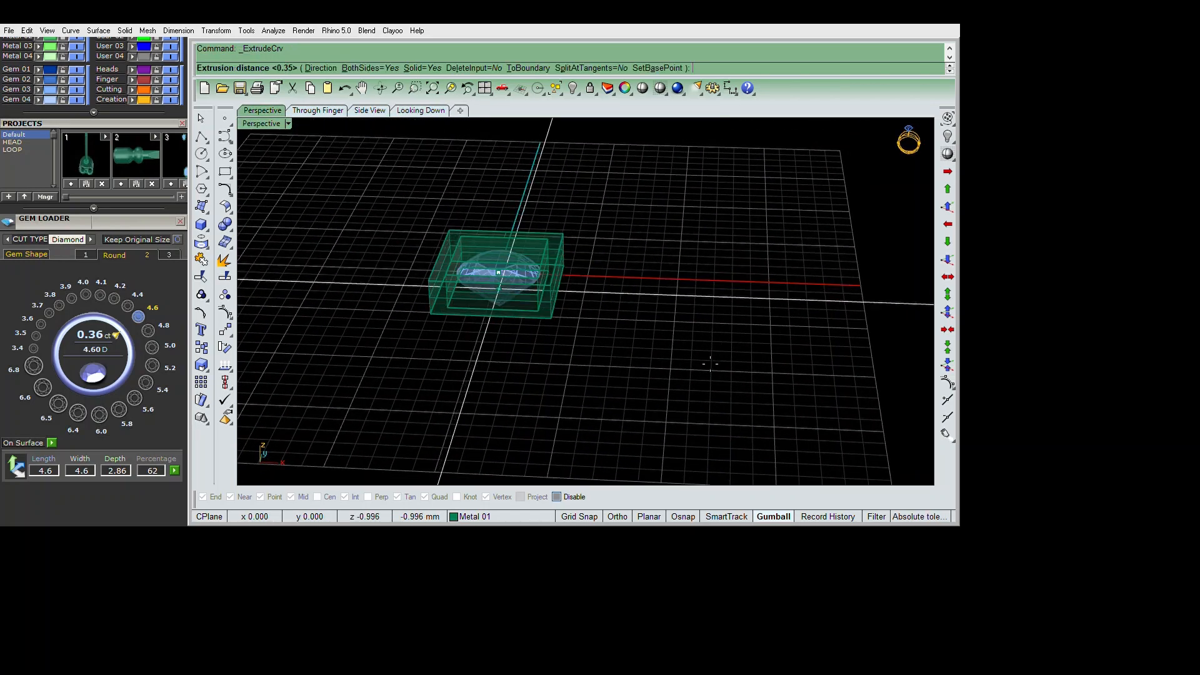
text(b)
key(Return)
text(-1)
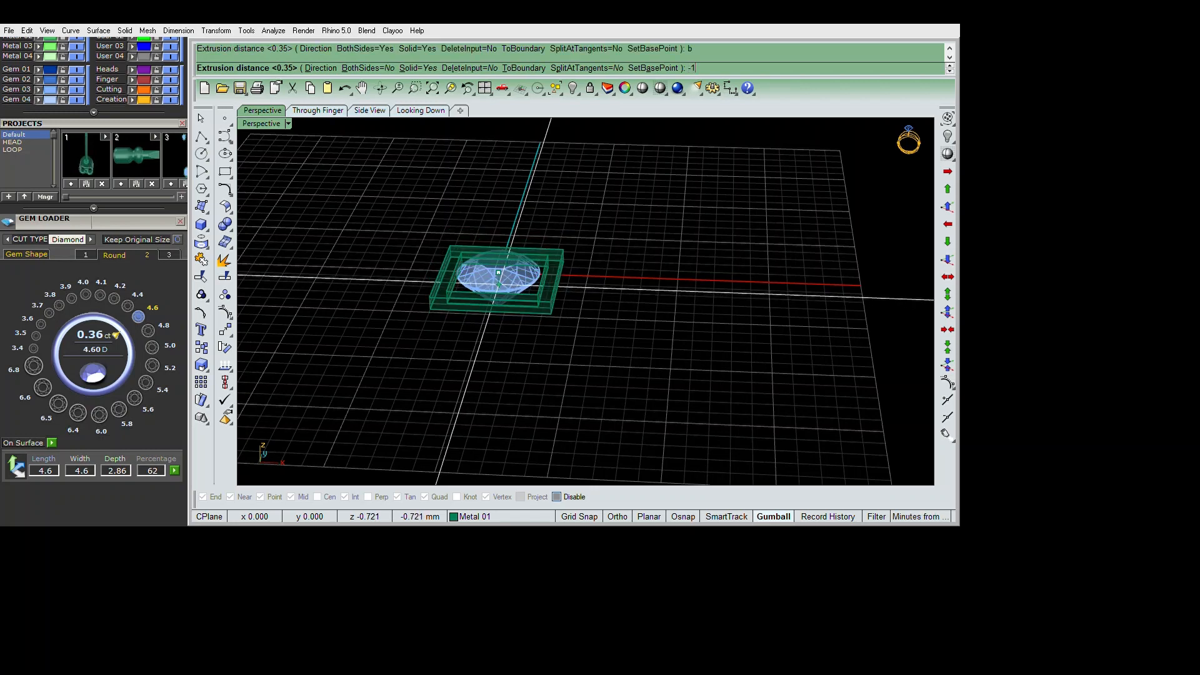
key(Return)
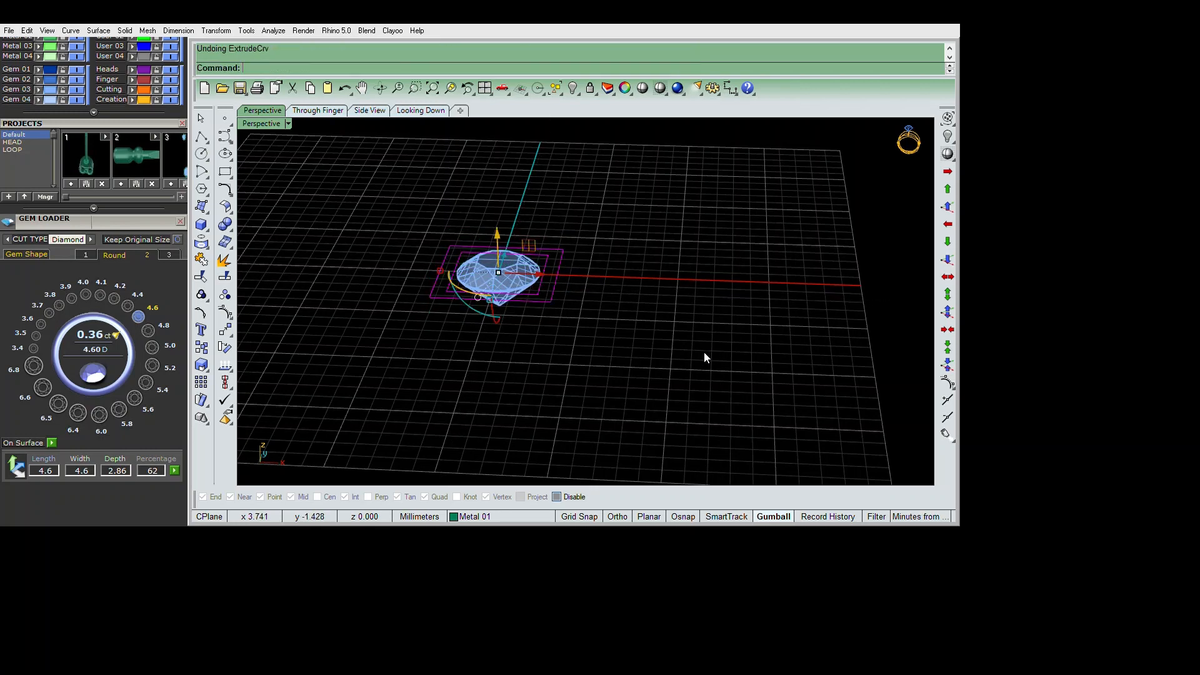
Try to extrude both squares 1.2 mm downward as a solid
key(Return)
text(-1.5)
key(Return)
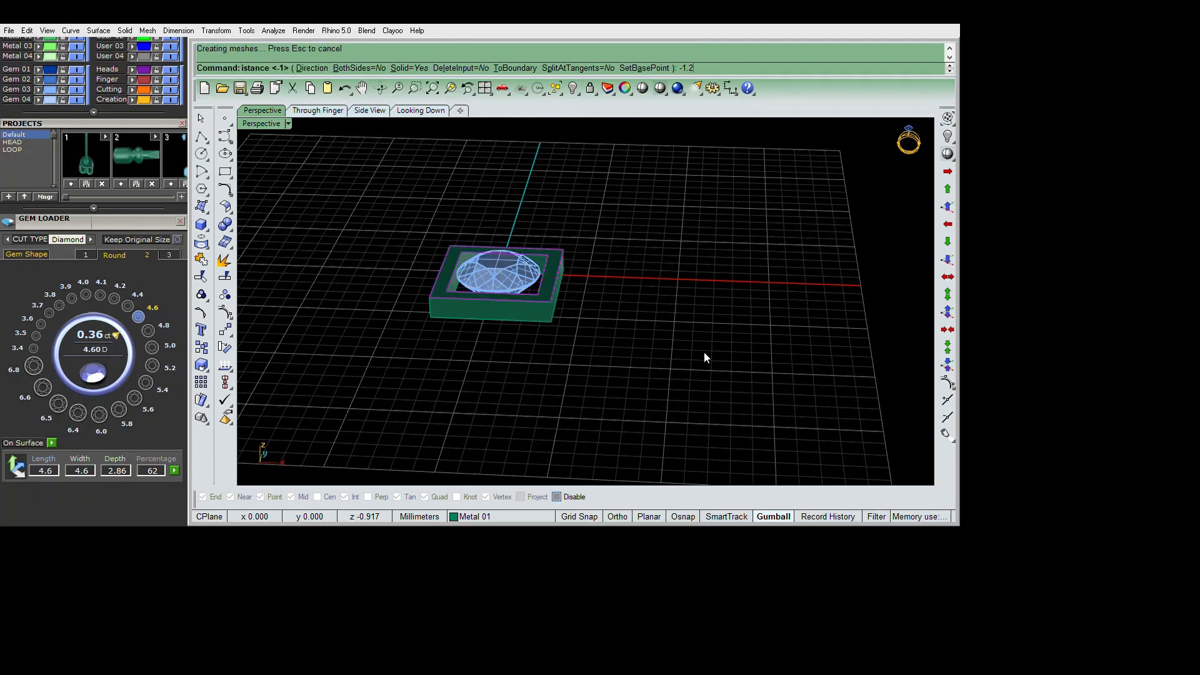
key(ctrl+z)
Nudge the outer square slightly downward so it sits below the inner square
right_drag(694, 326, 708, 294)
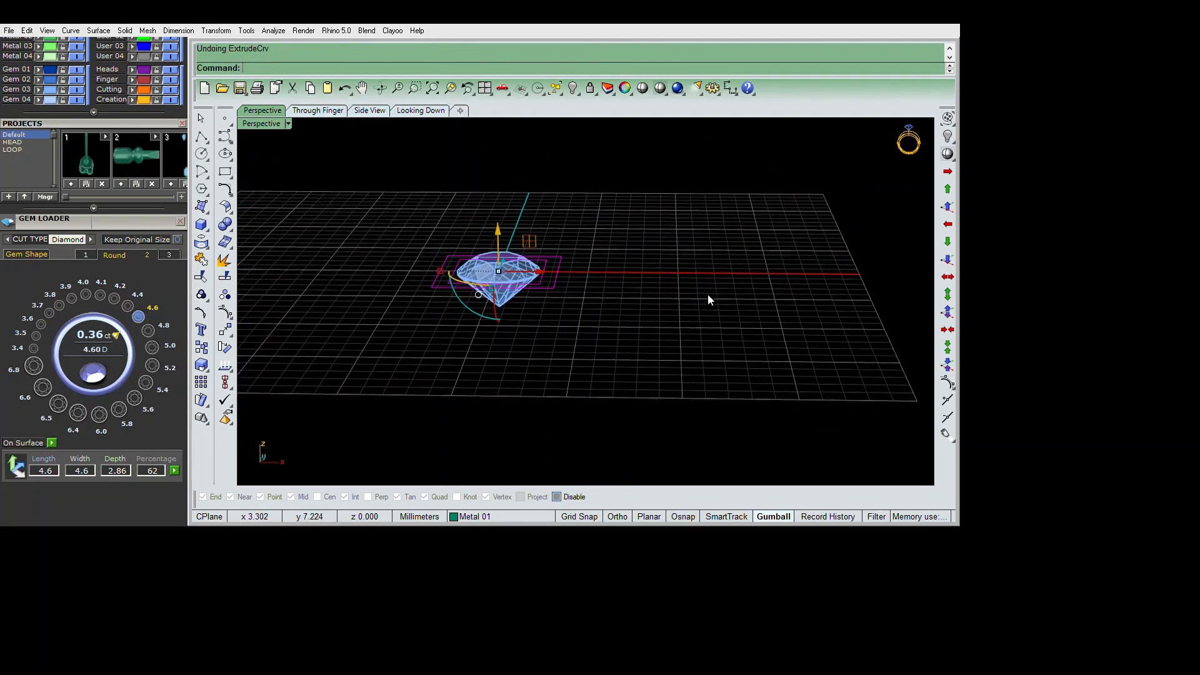
click(1182, 316)
scroll(680, 344, up, 4)
right_drag(680, 345, 673, 357)
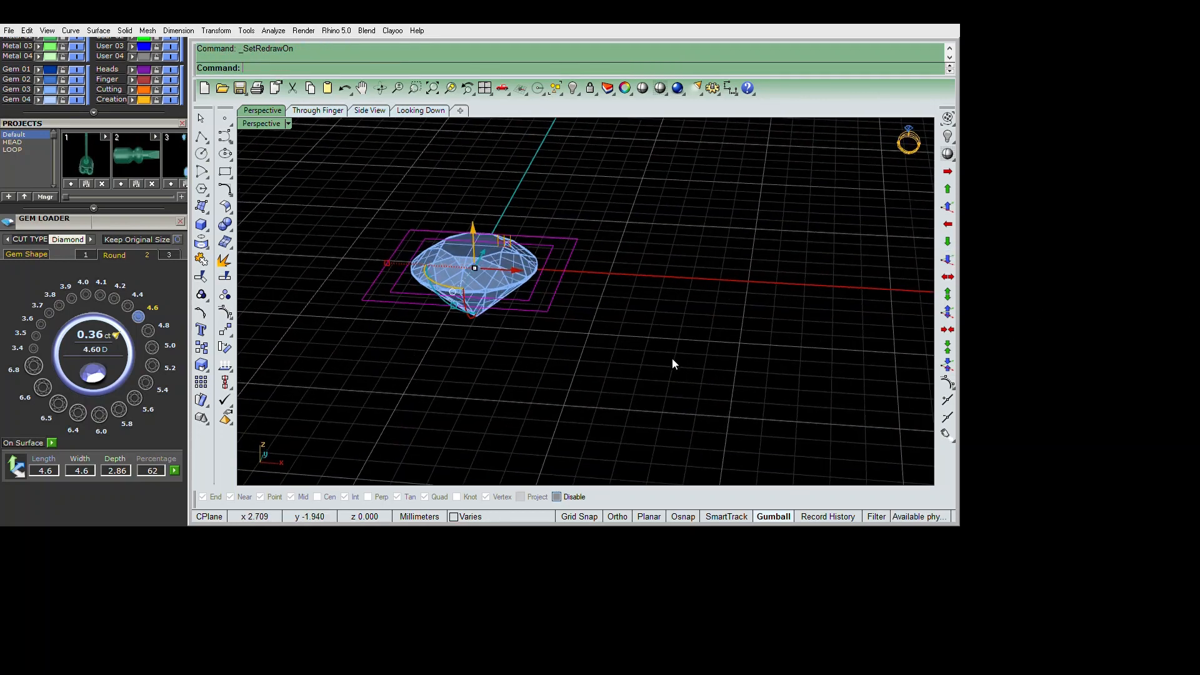
click(686, 369)
click(1182, 317)
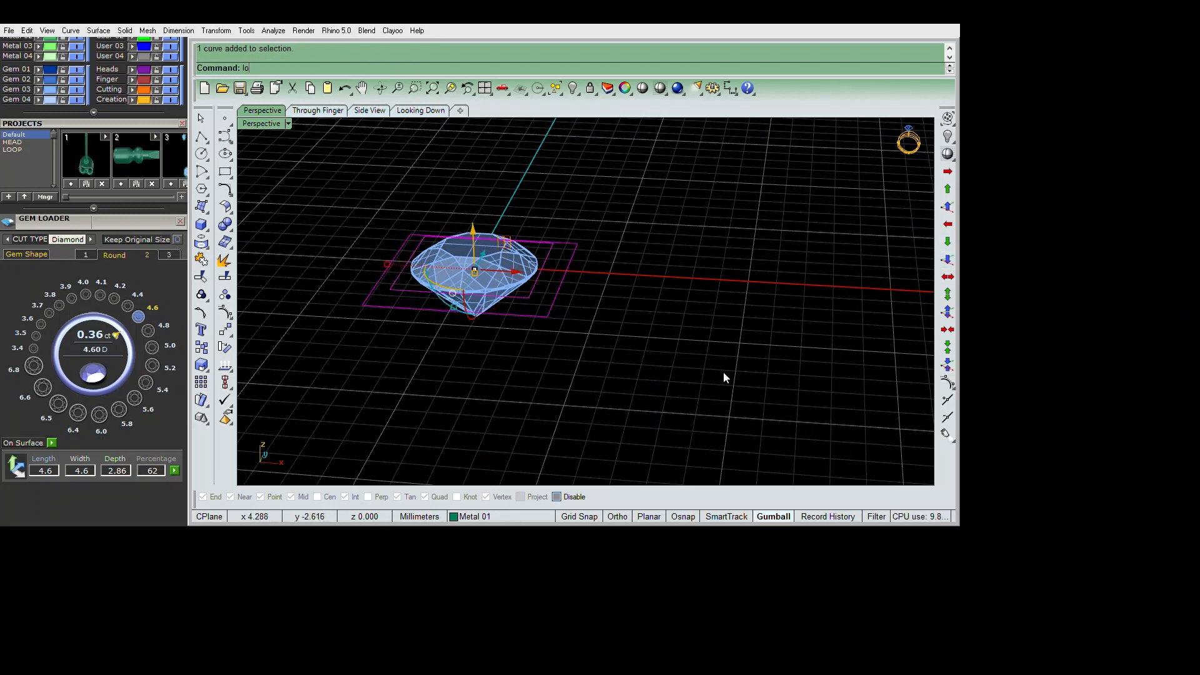
Loft a sloped surface between the inner and outer squares
key(Return)
key(Return)
key(Return)
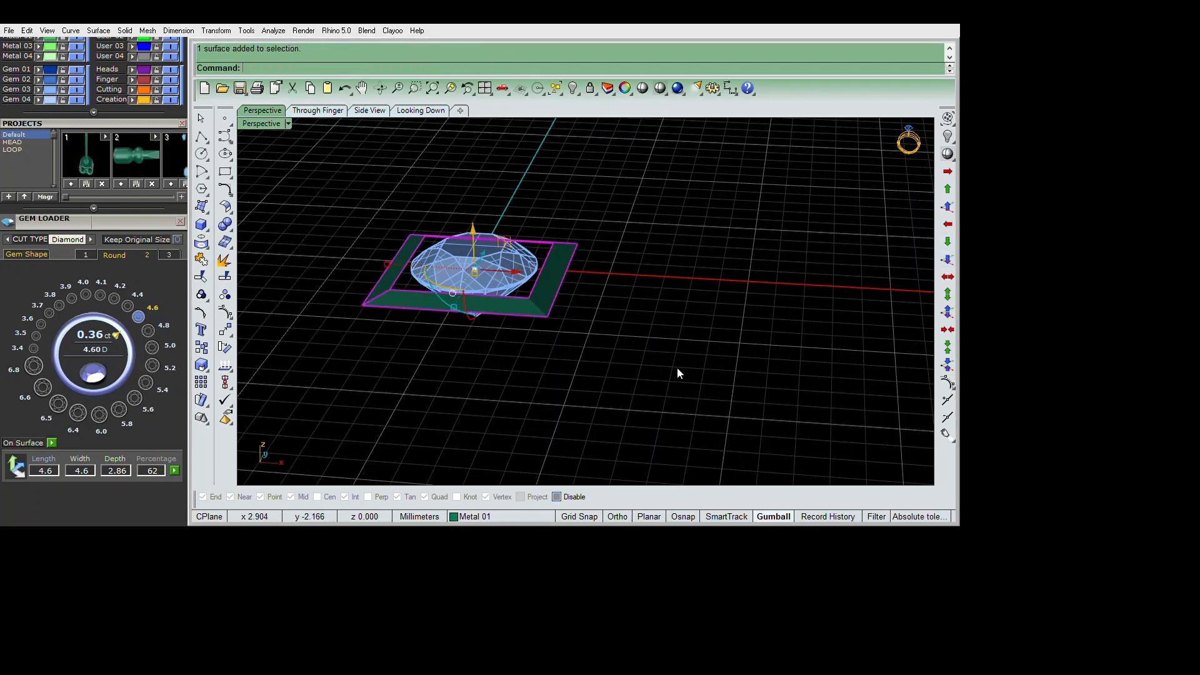
Extrude the lofted surface 1.2 mm downward into a solid frame and delete the source surface
text(es)
key(Return)
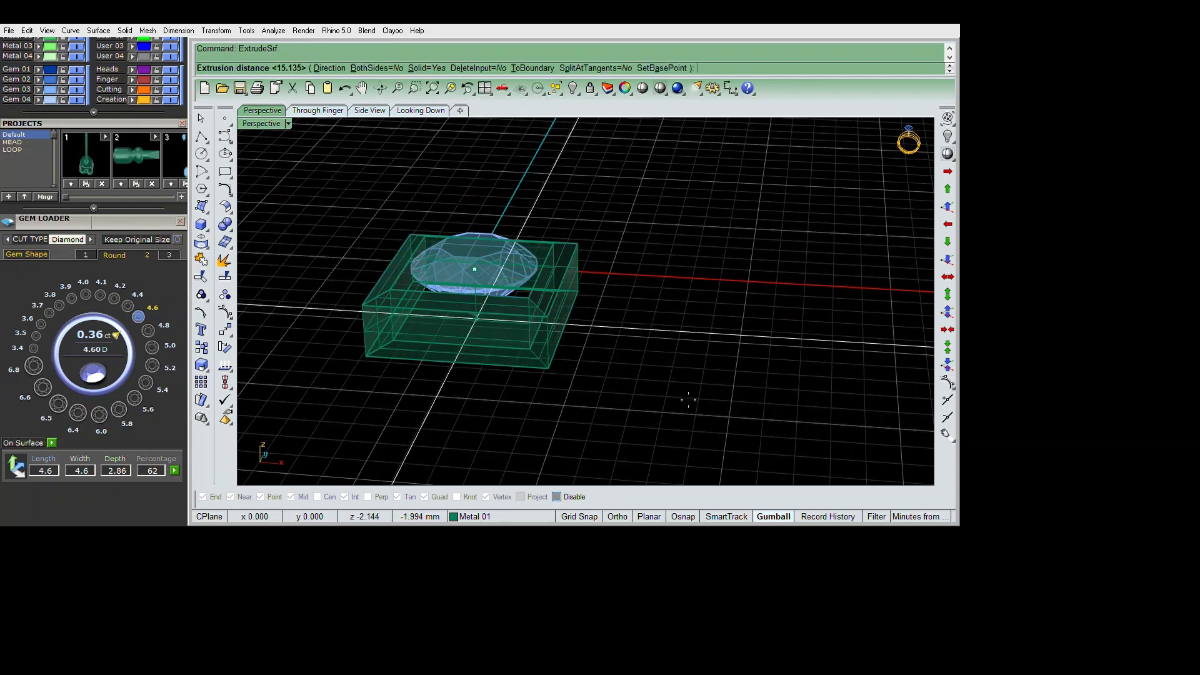
text(-)
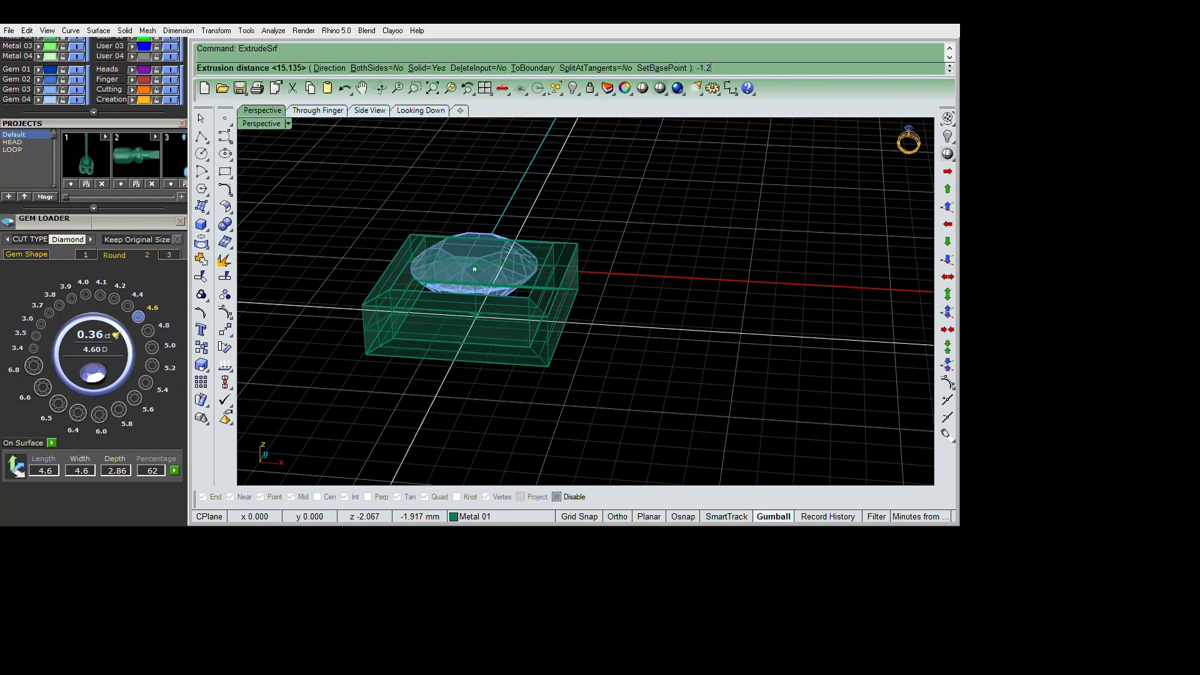
text(1.2)
key(Return)
right_drag(679, 370, 742, 377)
key(Delete)
Scale a smaller copy of the inner square about the origin, inside the frame opening
key(F5)
text(0)
key(Return)
text(c)
key(Return)
shift+click(814, 368)
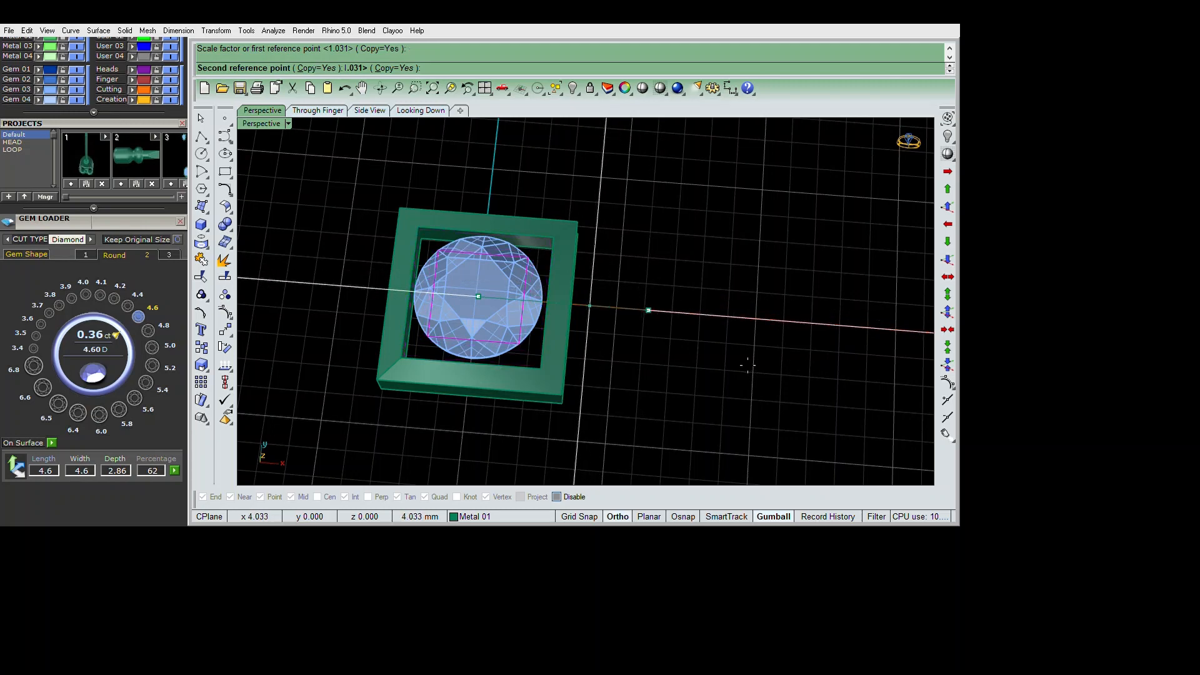
shift+click(725, 365)
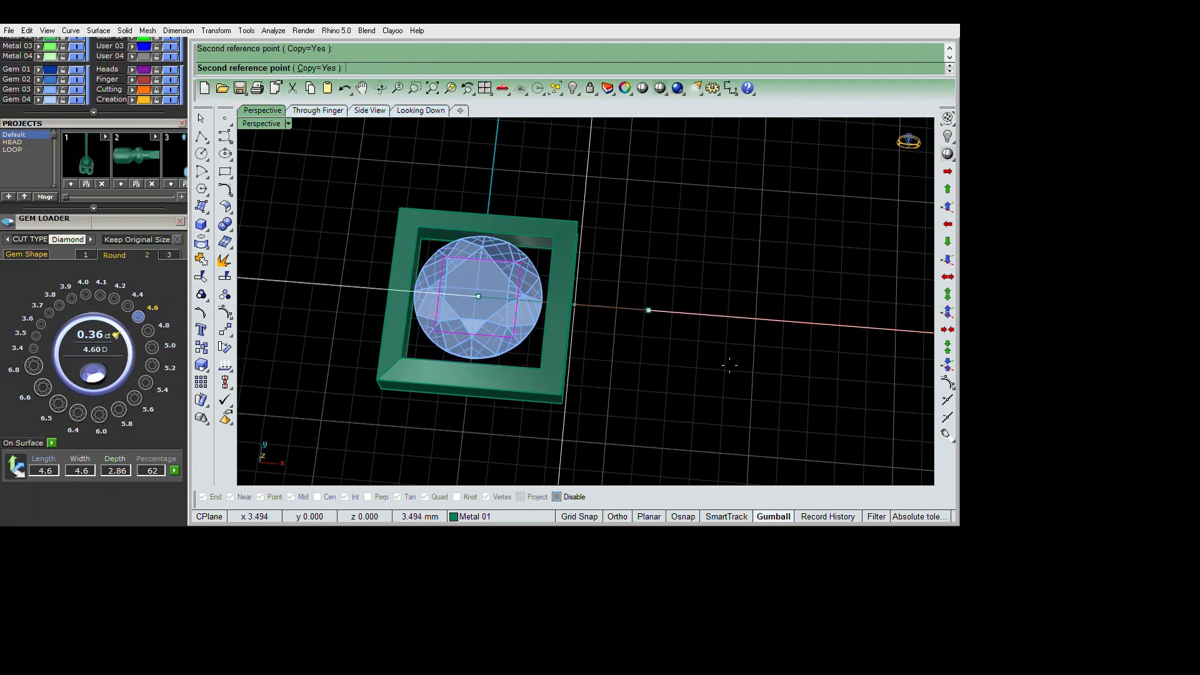
key(Return)
Hide the diamond inside the square frame
right_drag(680, 406, 699, 327)
click(532, 306)
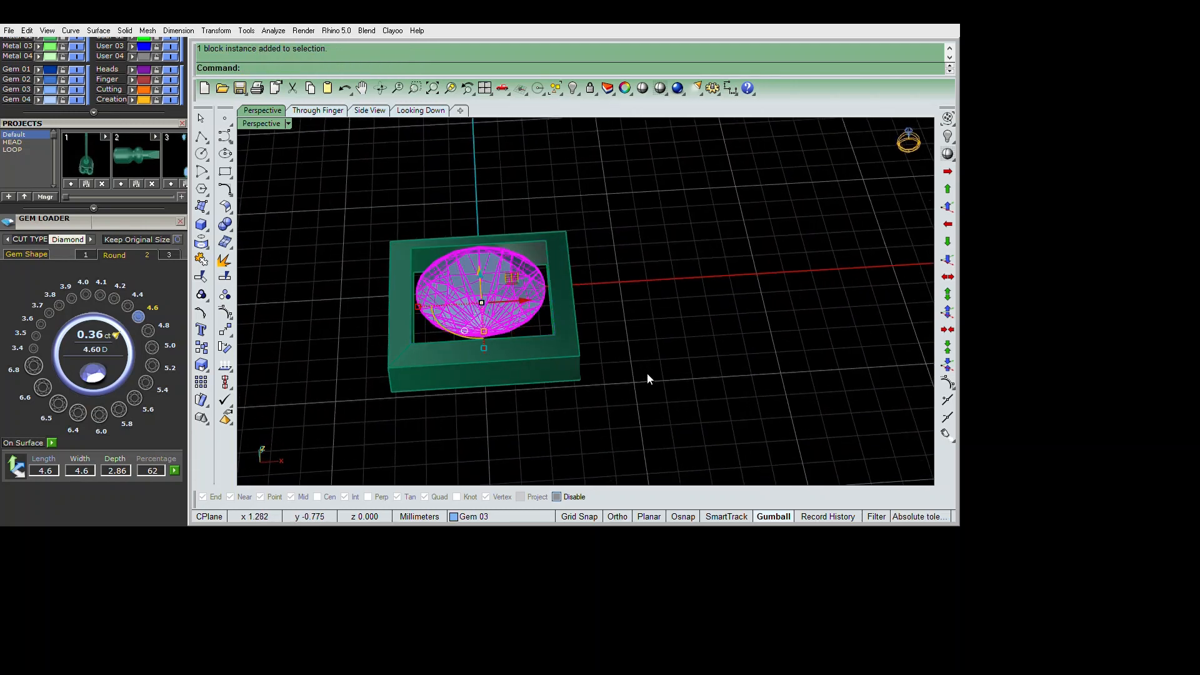
key(ctrl+h)
Nudge the small square inside the frame opening downward
right_drag(647, 365, 652, 376)
click(520, 301)
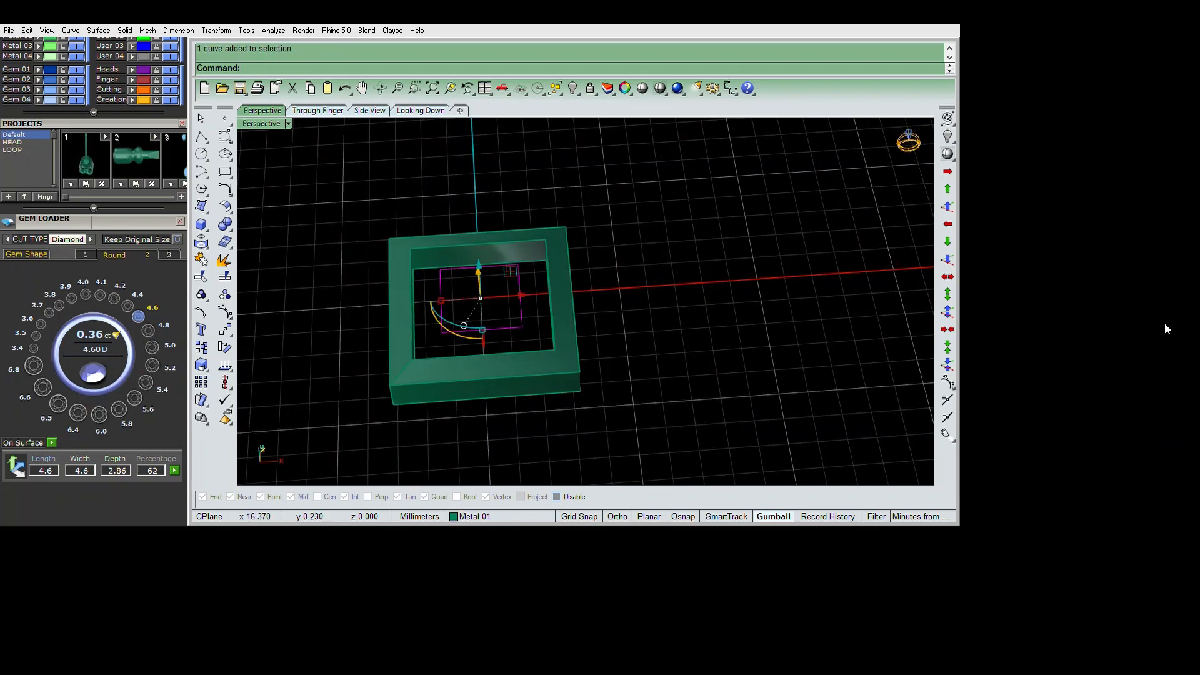
click(947, 259)
right_drag(841, 369, 837, 299)
right_click(831, 303)
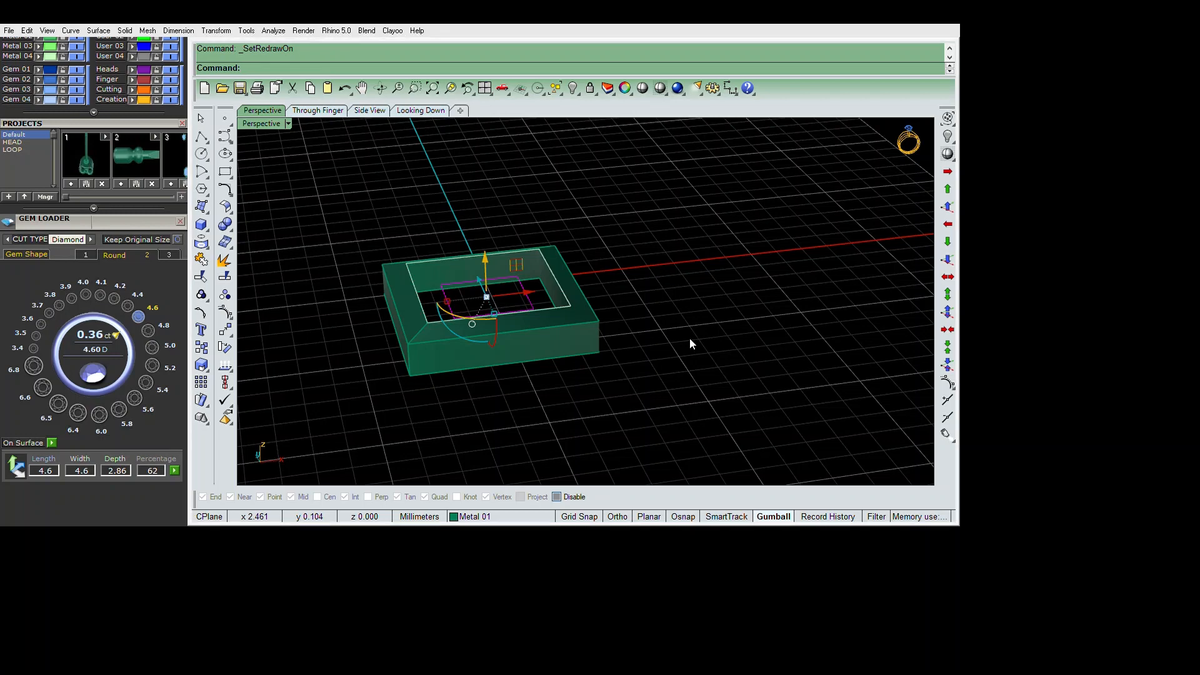
click(656, 351)
Scale a smaller copy of the lowered square about the origin and delete the larger original
click(531, 304)
right_drag(707, 335, 686, 420)
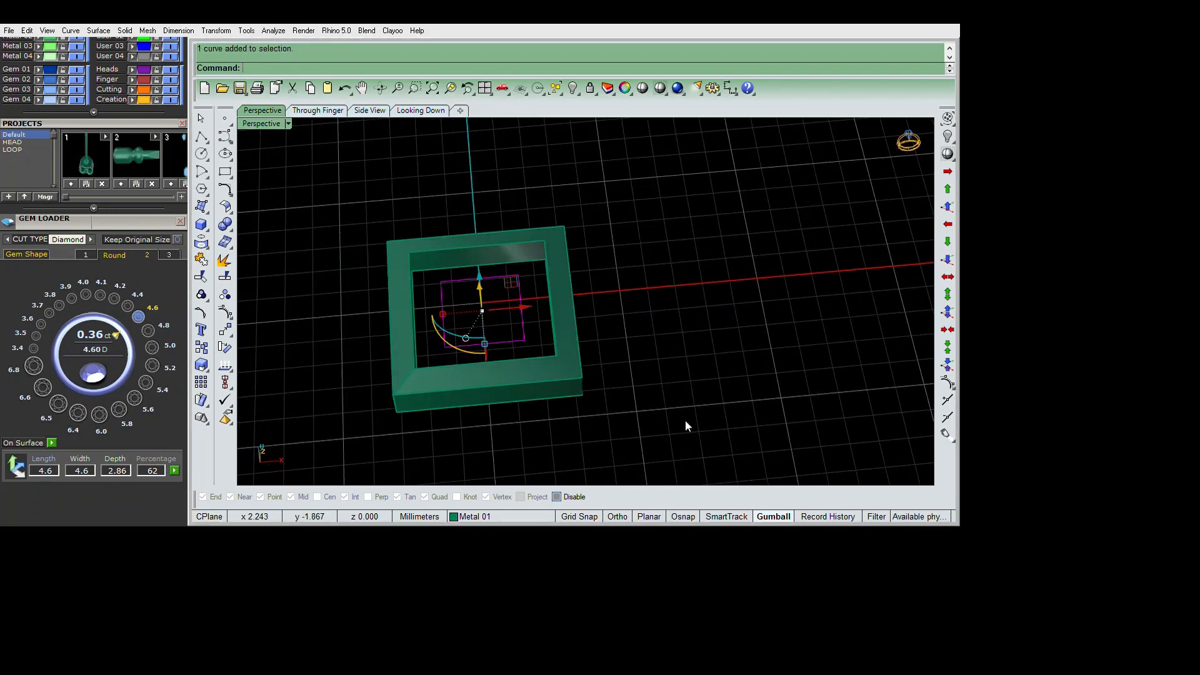
text(s)
key(Return)
text(0)
key(Return)
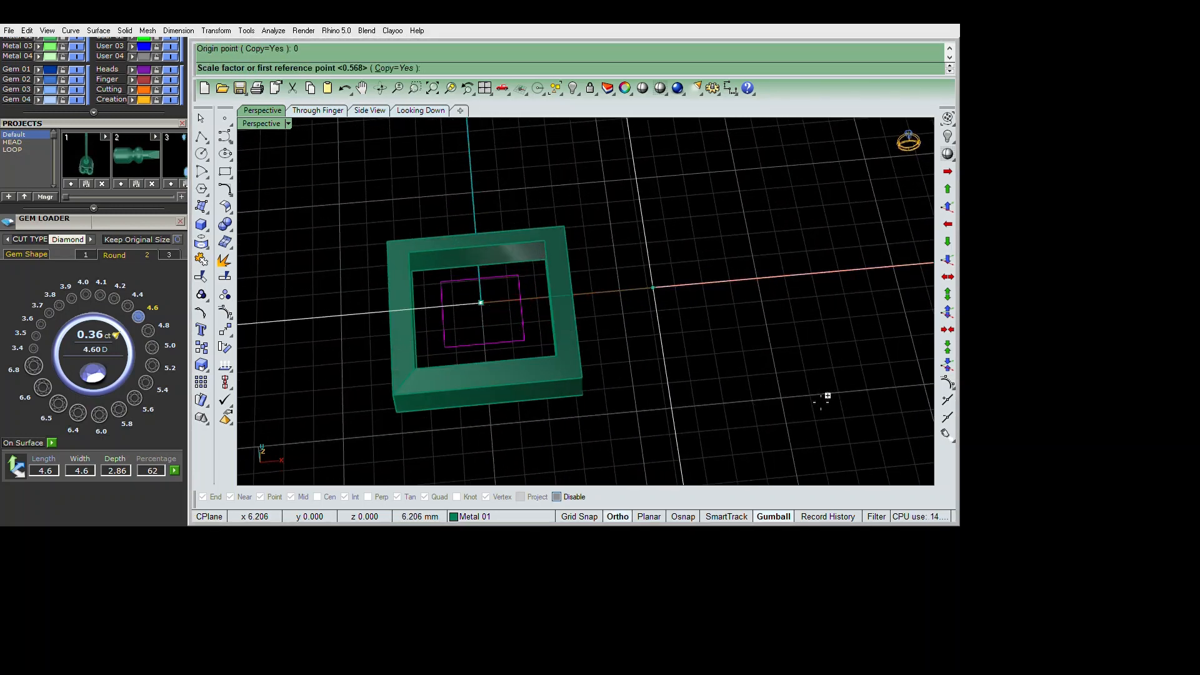
click(824, 398)
click(776, 408)
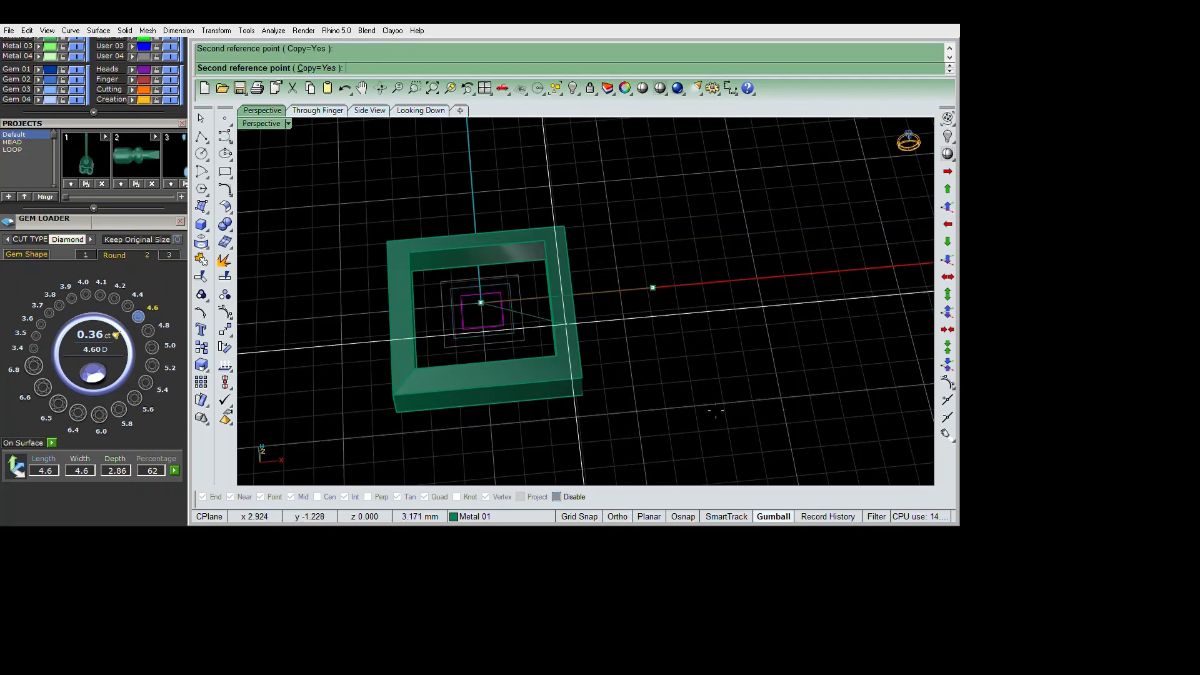
right_click(643, 396)
right_drag(643, 397, 648, 377)
key(Delete)
key(F4)
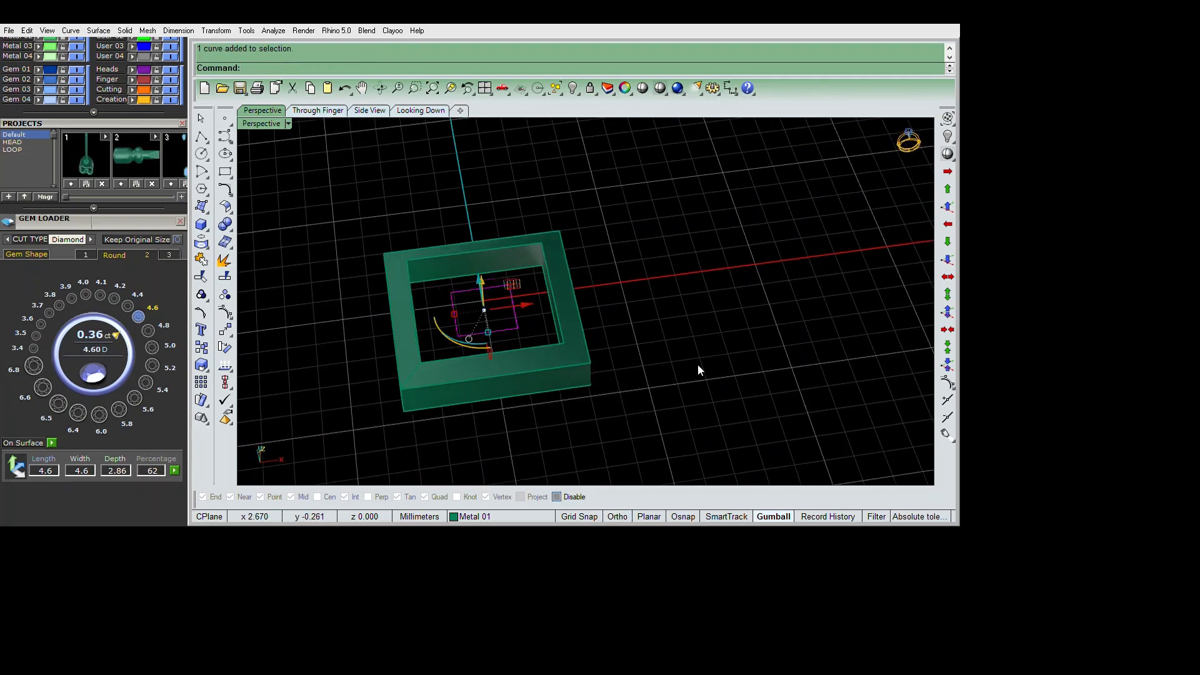
Loft a sloped surface between the frame's inner top square and the small lowered square
shift+click(698, 365)
shift+click(689, 357)
ctrl+drag(755, 366, 734, 489)
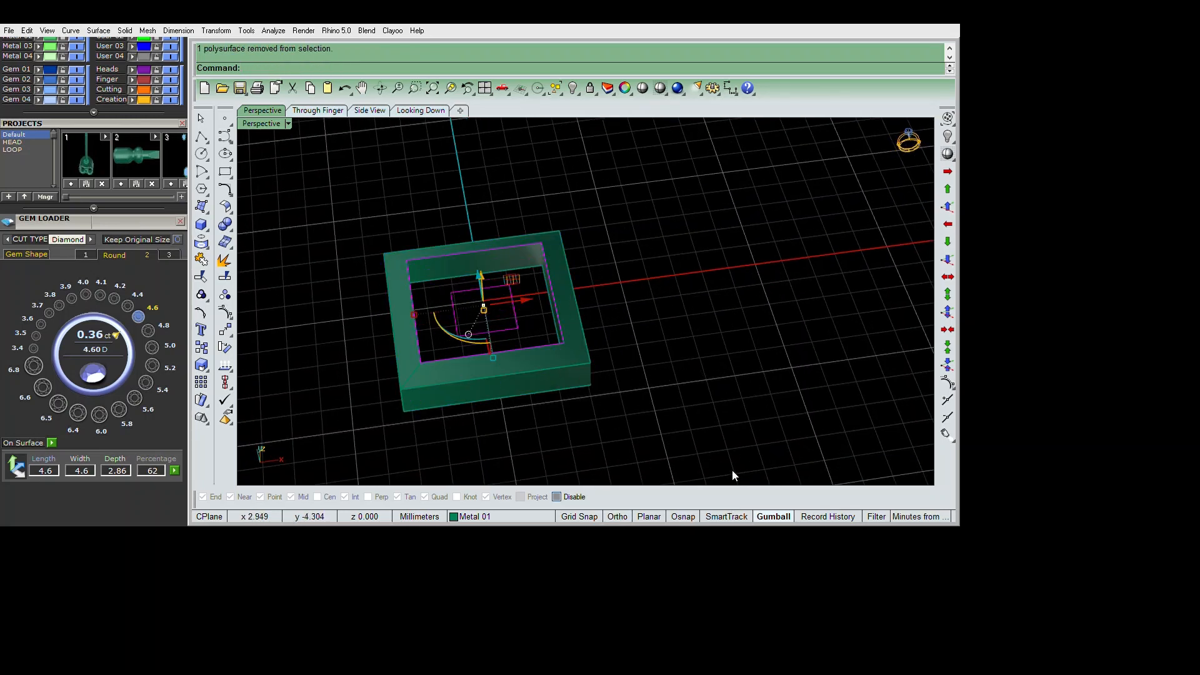
text(lf)
key(Return)
key(Return)
key(Return)
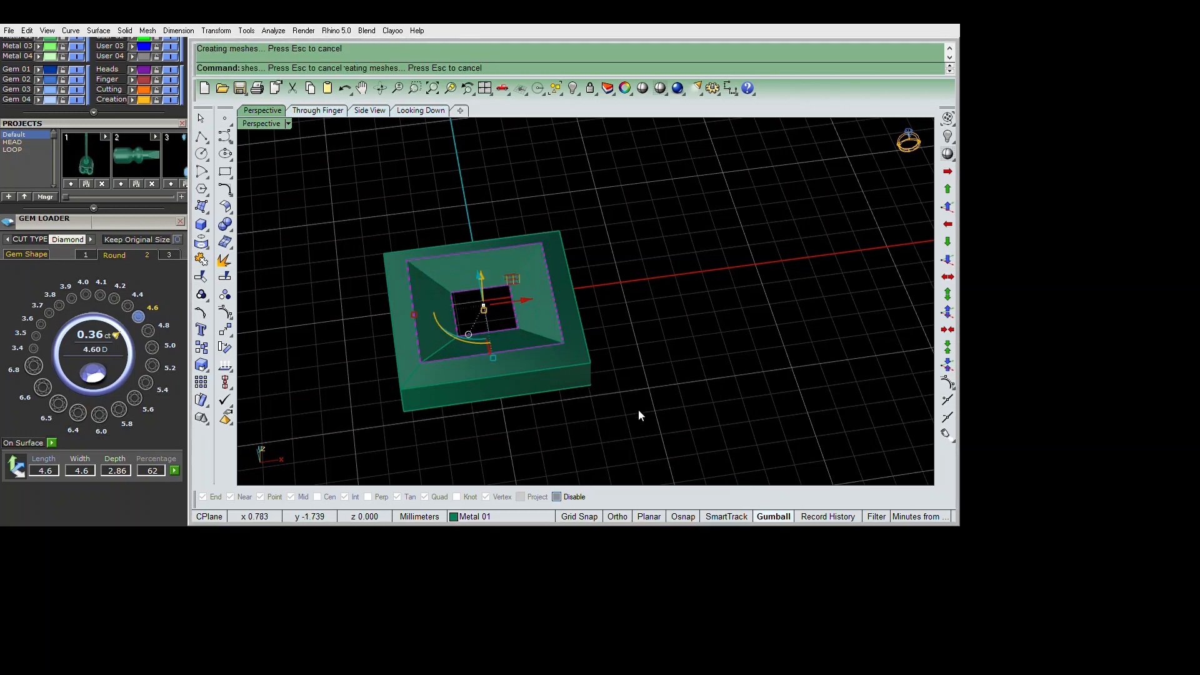
Try to extrude the inner sloped surface downward as a solid and delete the source surface
mouse_move(626, 403)
right_down()
mouse_move(630, 349)
mouse_move(616, 400)
right_up()
text(e)
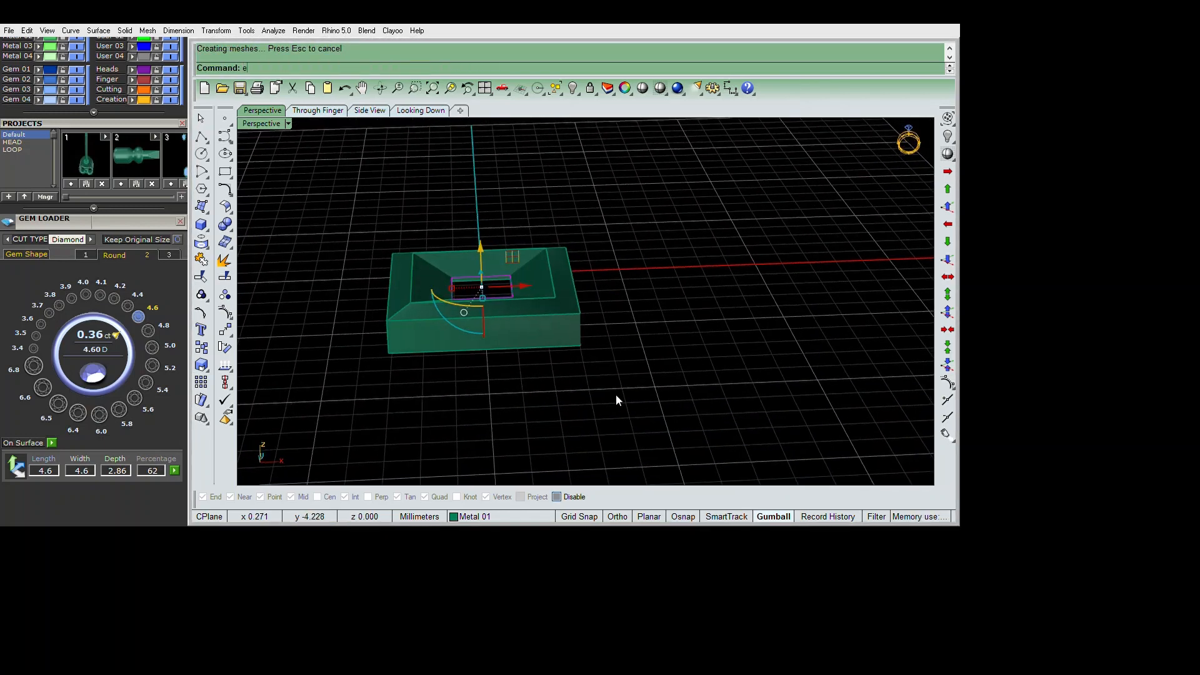
text(s)
key(Return)
key(Escape)
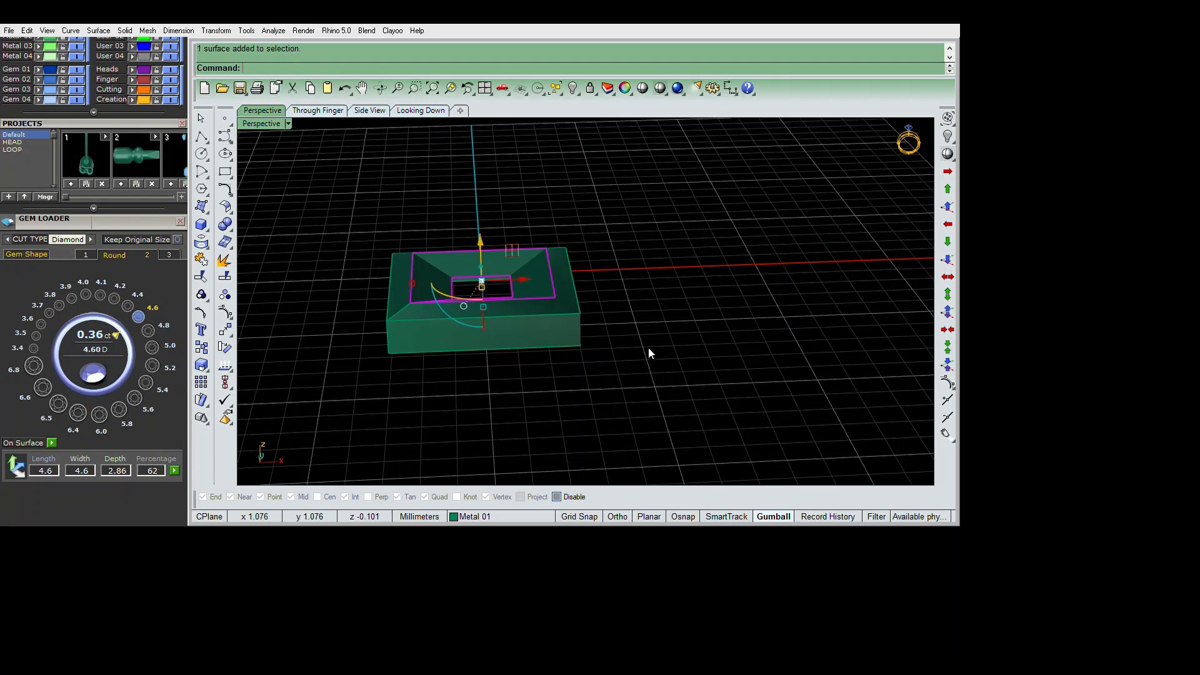
key(Return)
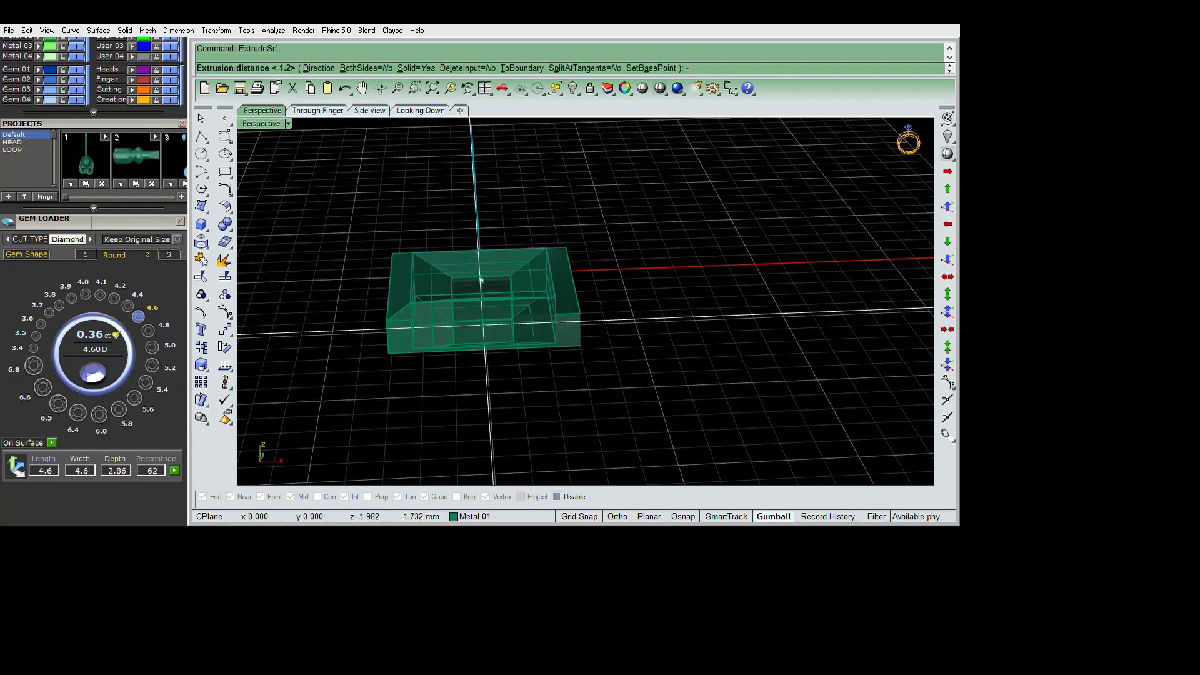
key(Return)
key(Delete)
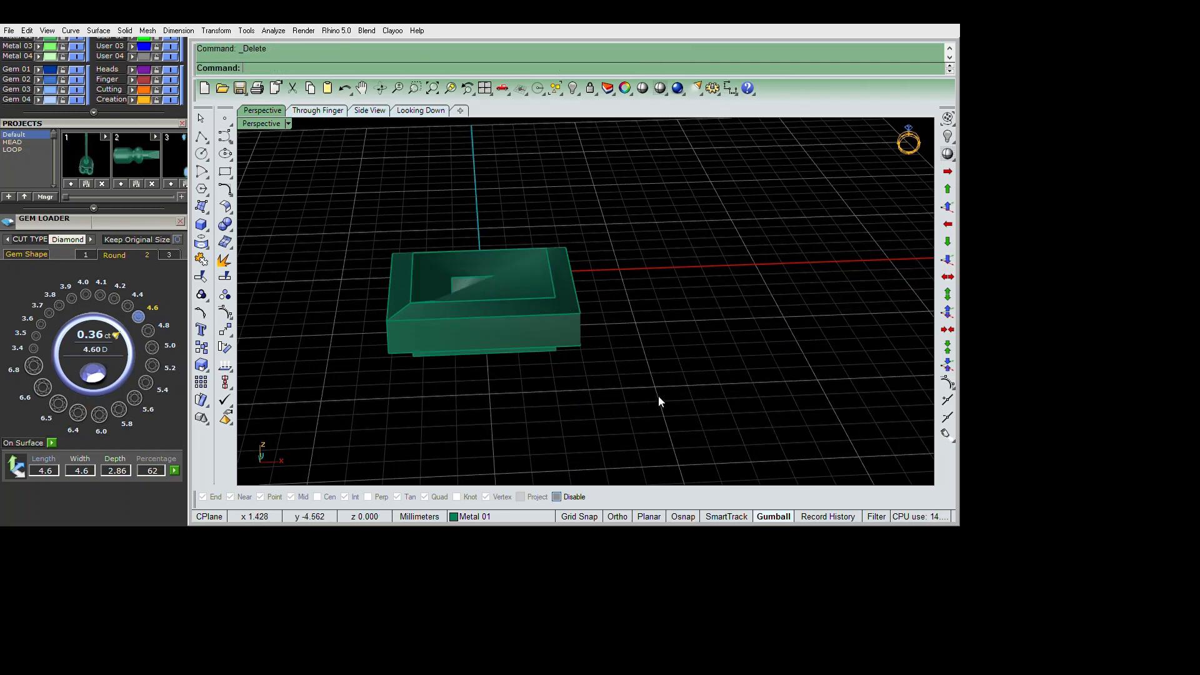
Undo the deletion and extrusion of the inner sloped surface
right_drag(659, 396, 628, 331)
key(ctrl+z)
click(647, 373)
key(ctrl+z)
Bring the hidden diamond back into view and select it in the square frame
key(ctrl+c)
key(ctrl+shift+h)
click(512, 304)
right_click(647, 361)
click(516, 275)
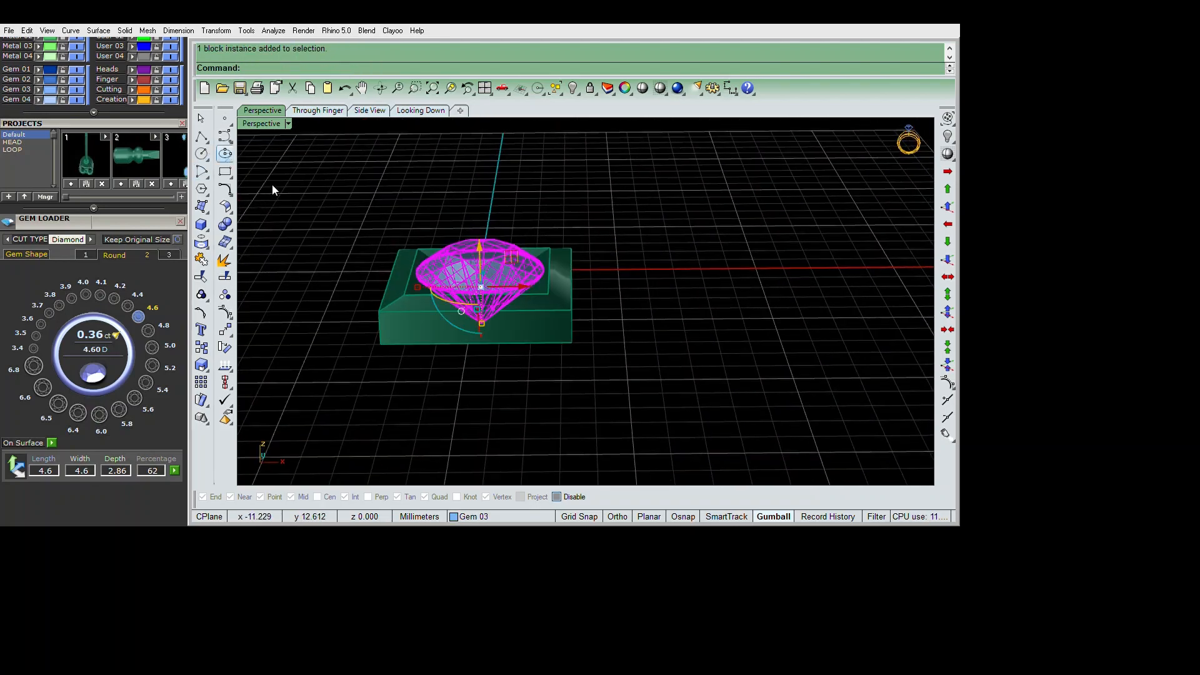
Raise the diamond about 0.47 mm vertically above the frame in the shaded Through Finger view
double_click(261, 124)
double_click(269, 307)
right_drag(644, 359, 653, 327)
click(660, 88)
scroll(560, 293, up, 8)
click(566, 279)
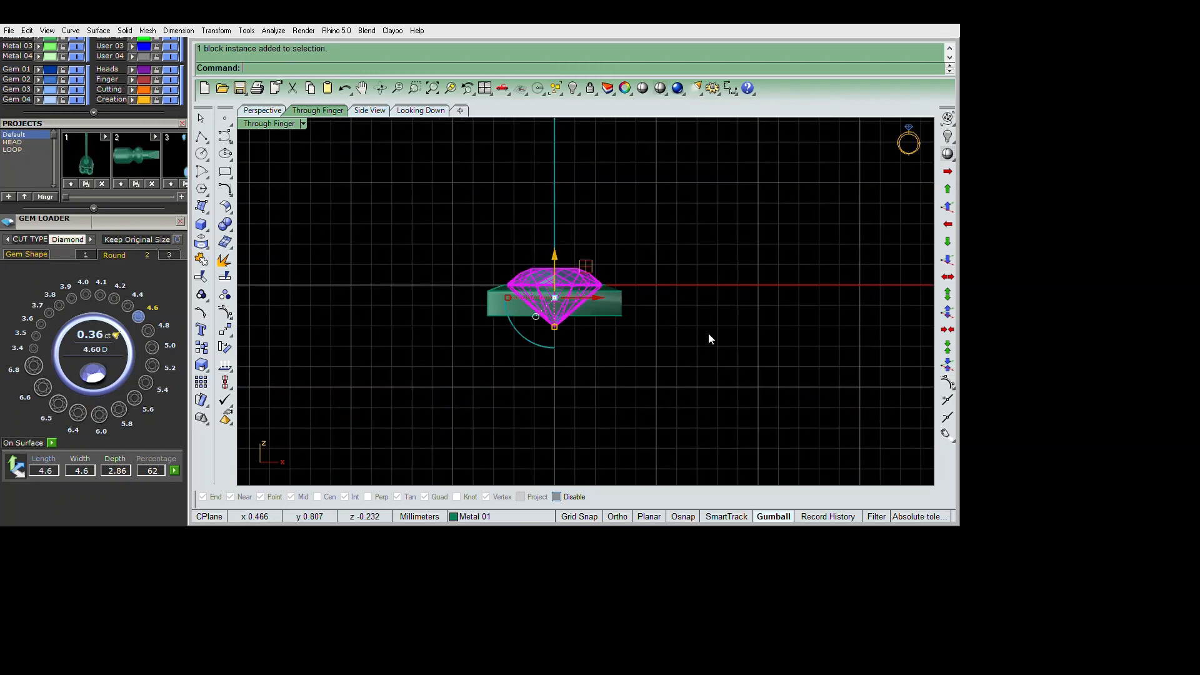
scroll(566, 279, up, 6)
drag(544, 272, 543, 253)
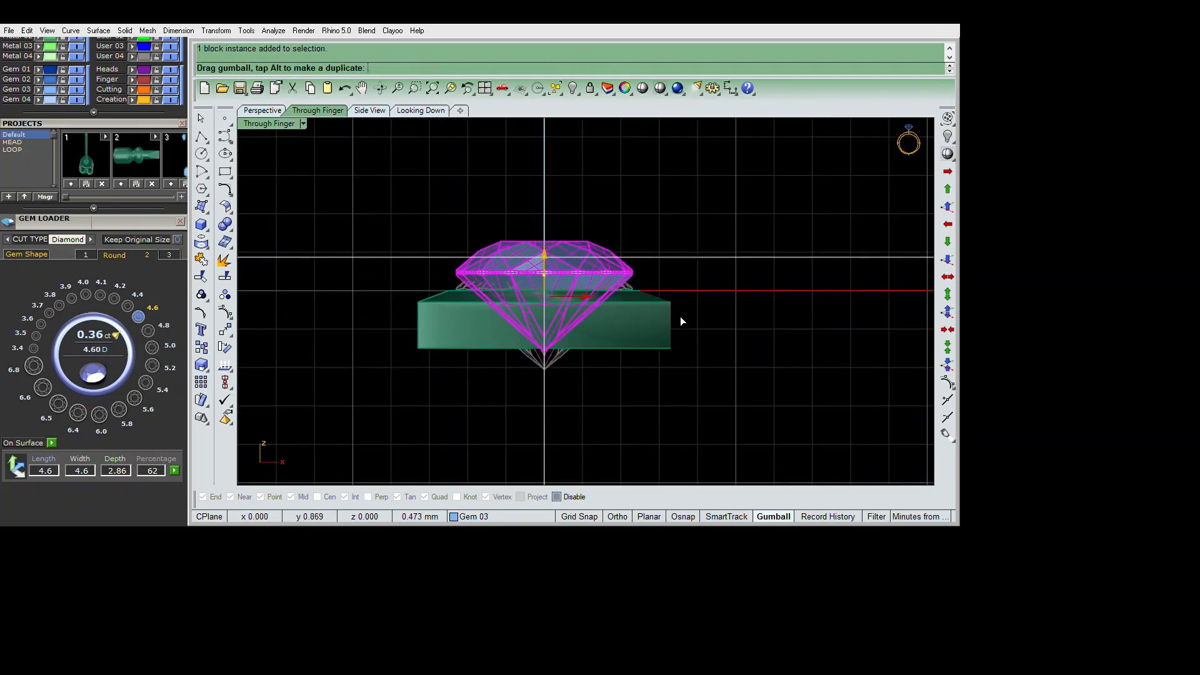
Draw a three-point interpolated curve beside the diamond as a prong path, curving from above the girdle down and inward through the frame
click(275, 232)
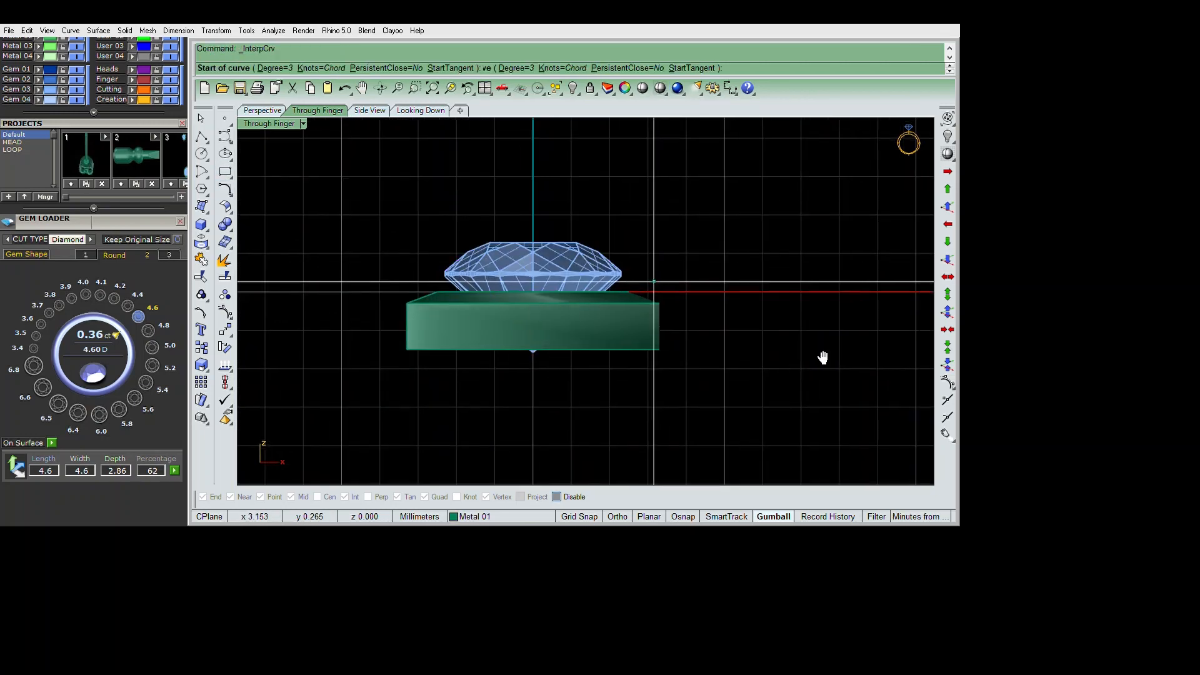
right_drag(823, 358, 806, 359)
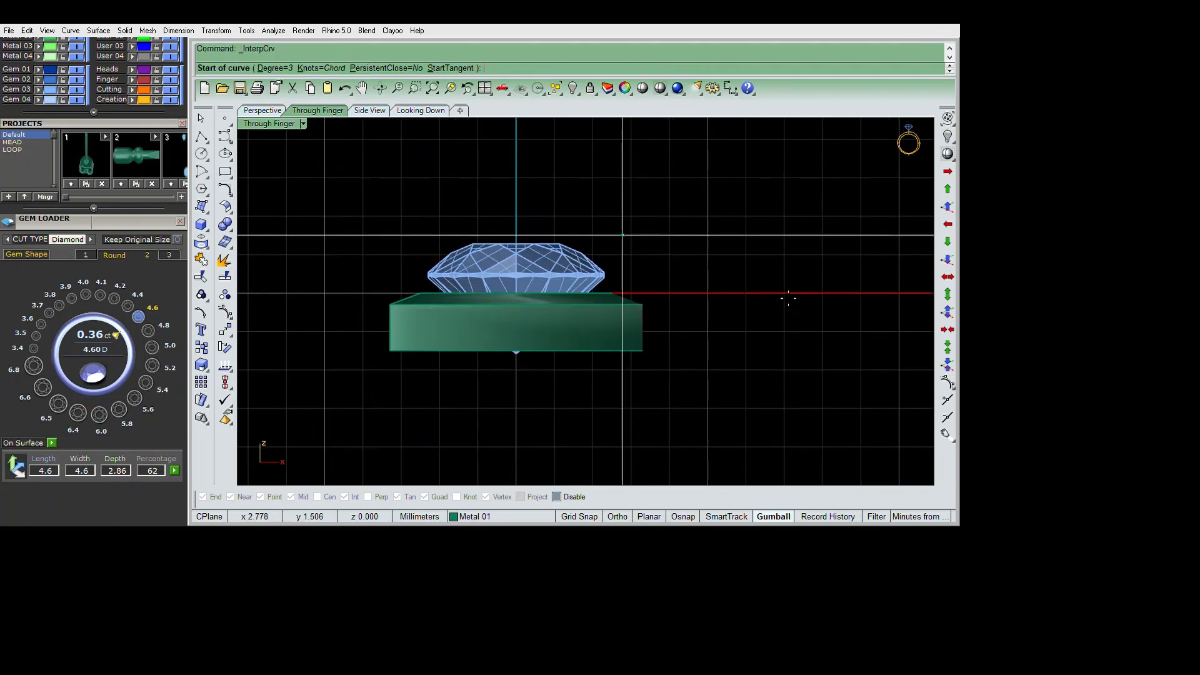
click(607, 288)
click(614, 231)
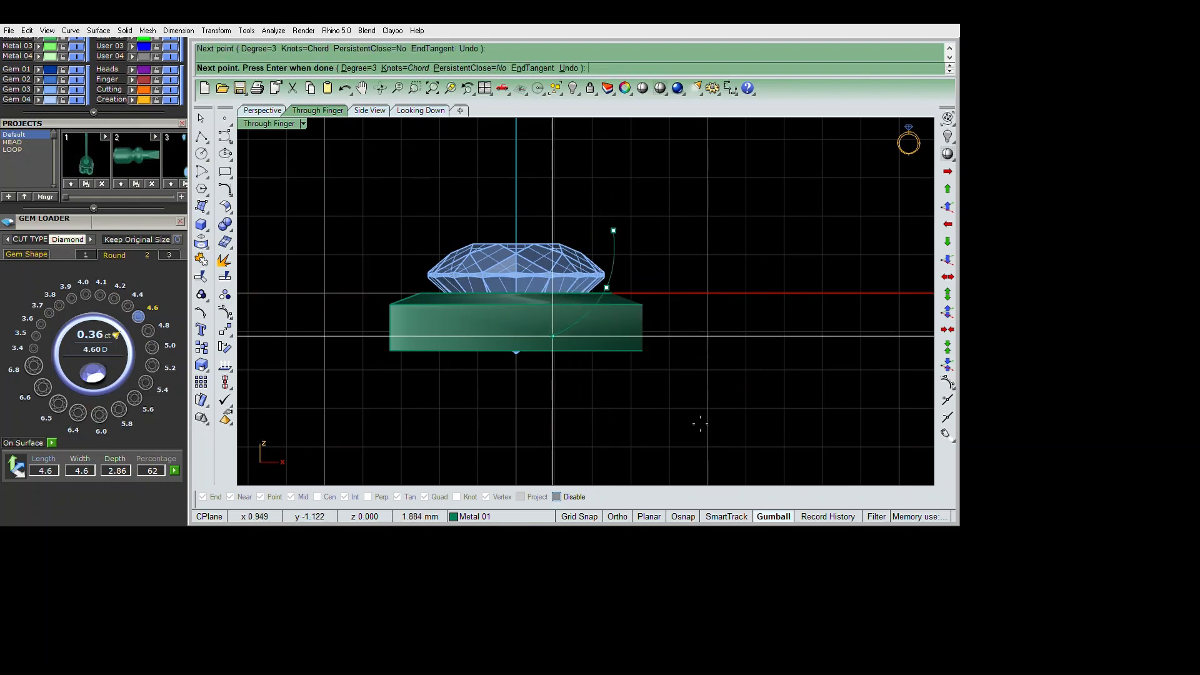
click(554, 336)
right_click(553, 336)
Try piping the prong curve with the preset radius, and undo that pipe
click(613, 262)
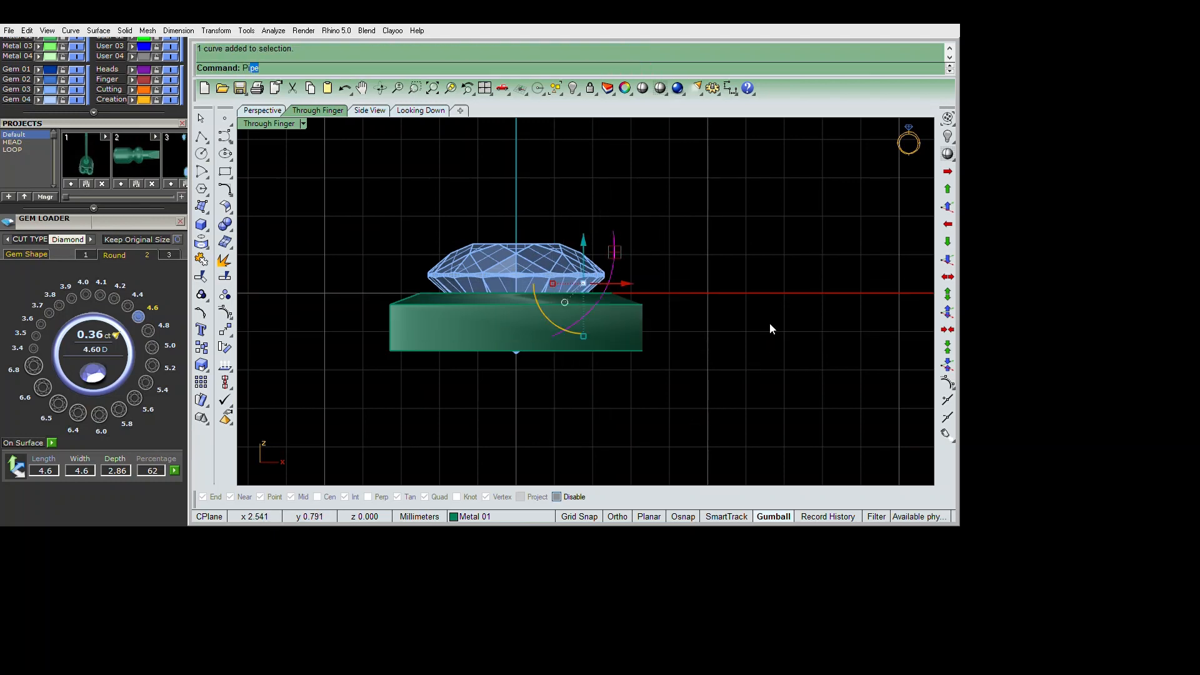
text(Pi)
key(Return)
key(Return)
key(Return)
key(Return)
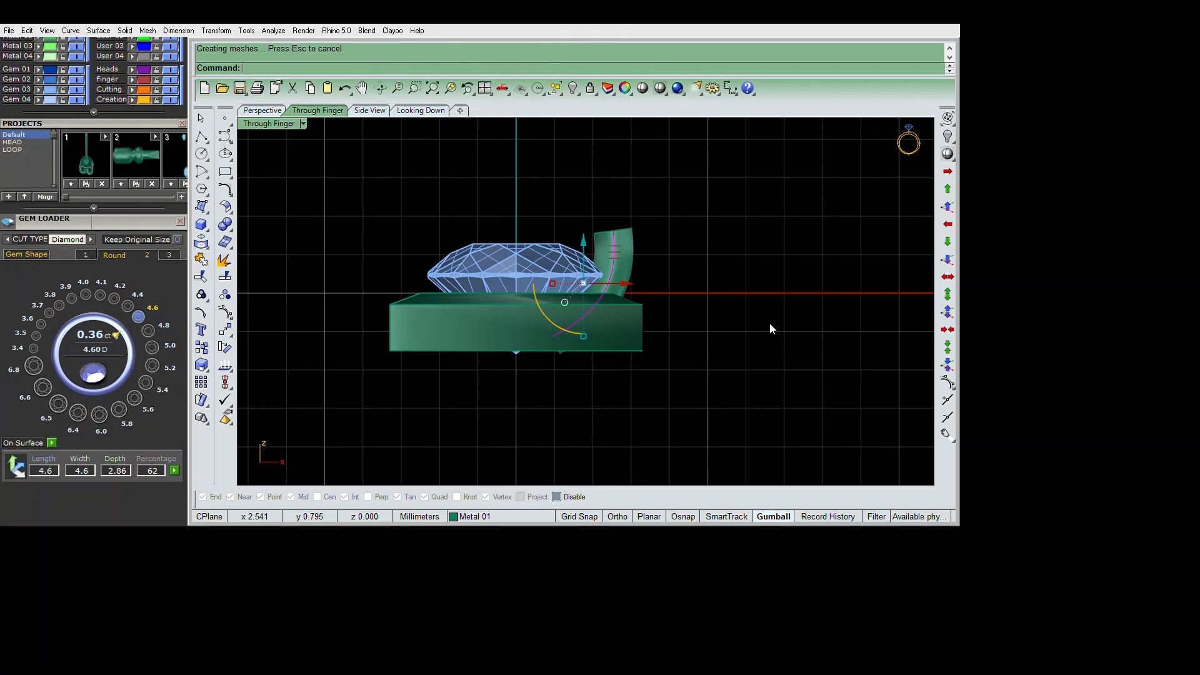
key(ctrl+z)
Pipe the prong curve with a radius of 0.4 mm
key(Return)
text(.4)
key(Return)
key(Return)
key(Return)
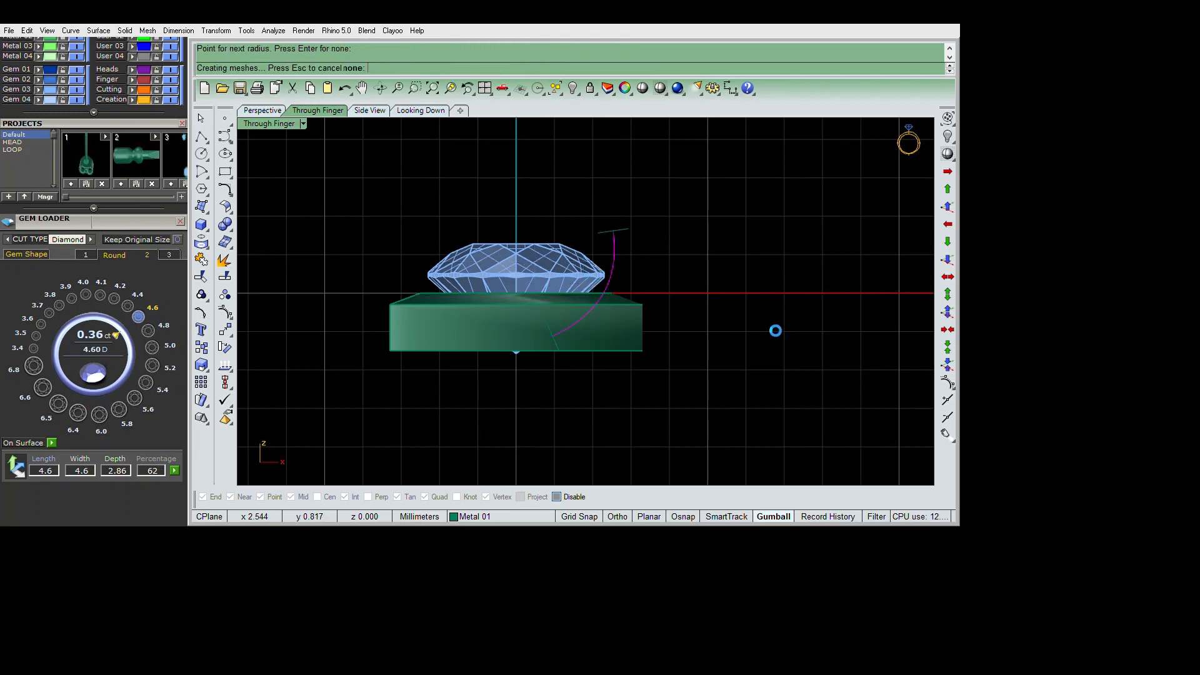
Group the new prong pipe with its path curve
text(sl)
key(Return)
text(g)
key(Return)
click(768, 320)
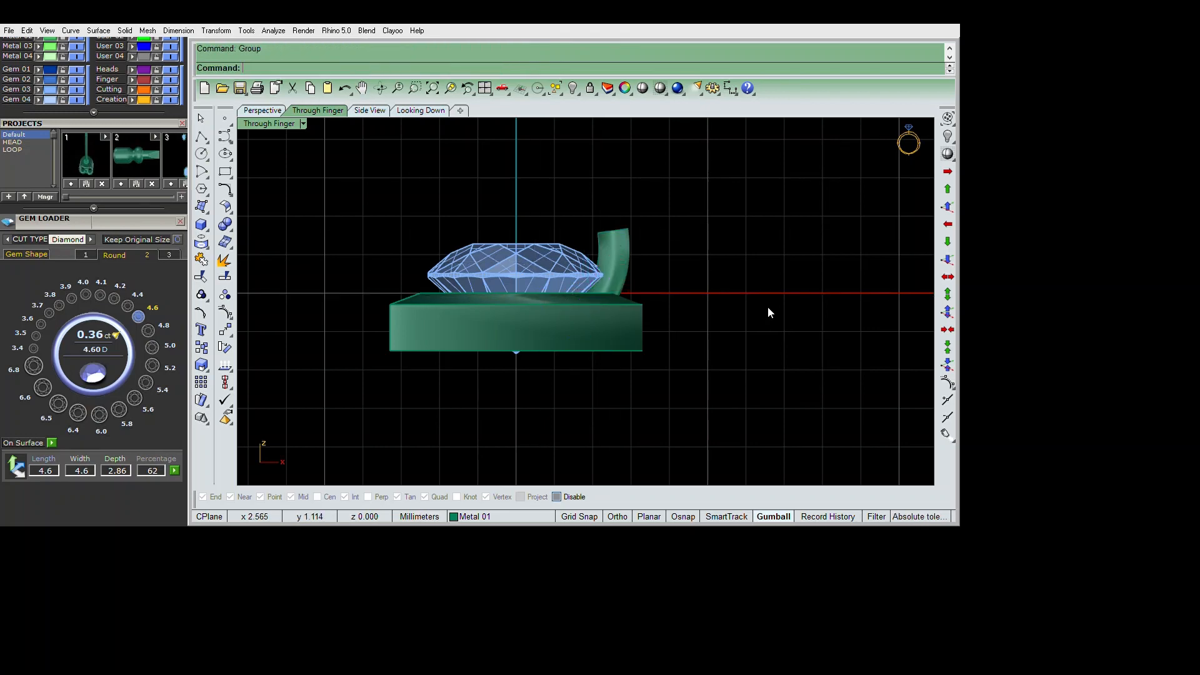
Fillet the prong's top edge with a 0.3 mm radius
text(fe)
key(Return)
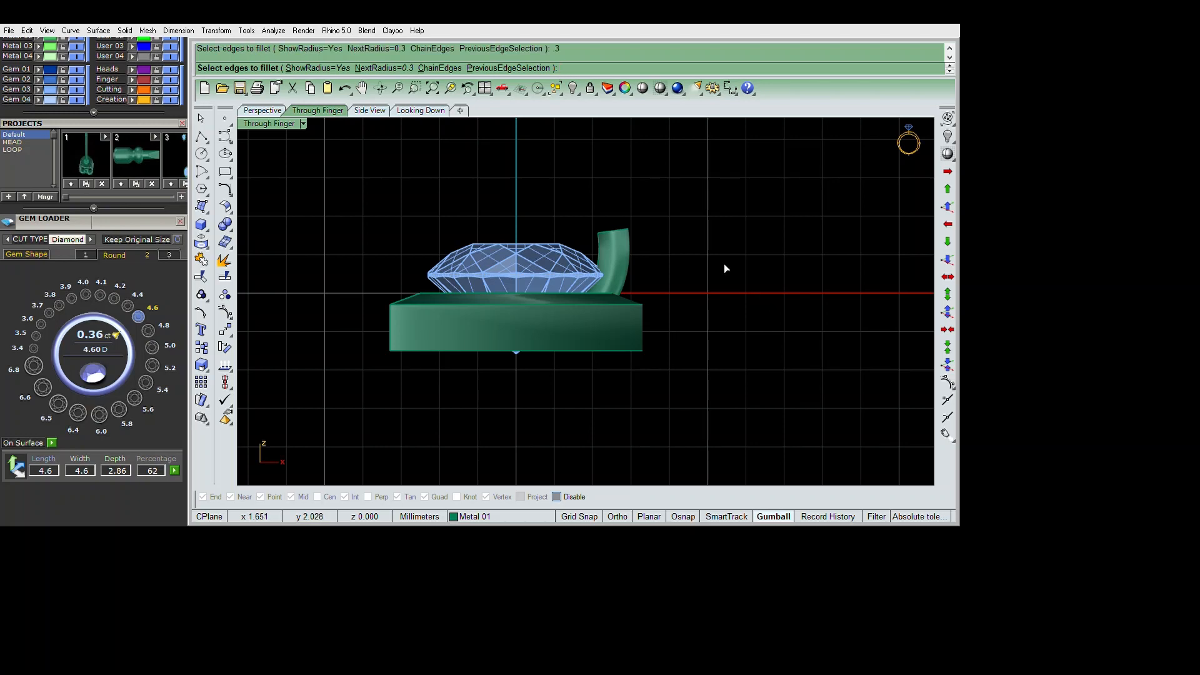
click(616, 232)
key(Return)
key(Return)
Rotate the prong and its curve 45 degrees around the origin in the shaded Looking Down view
text(sl)
key(Return)
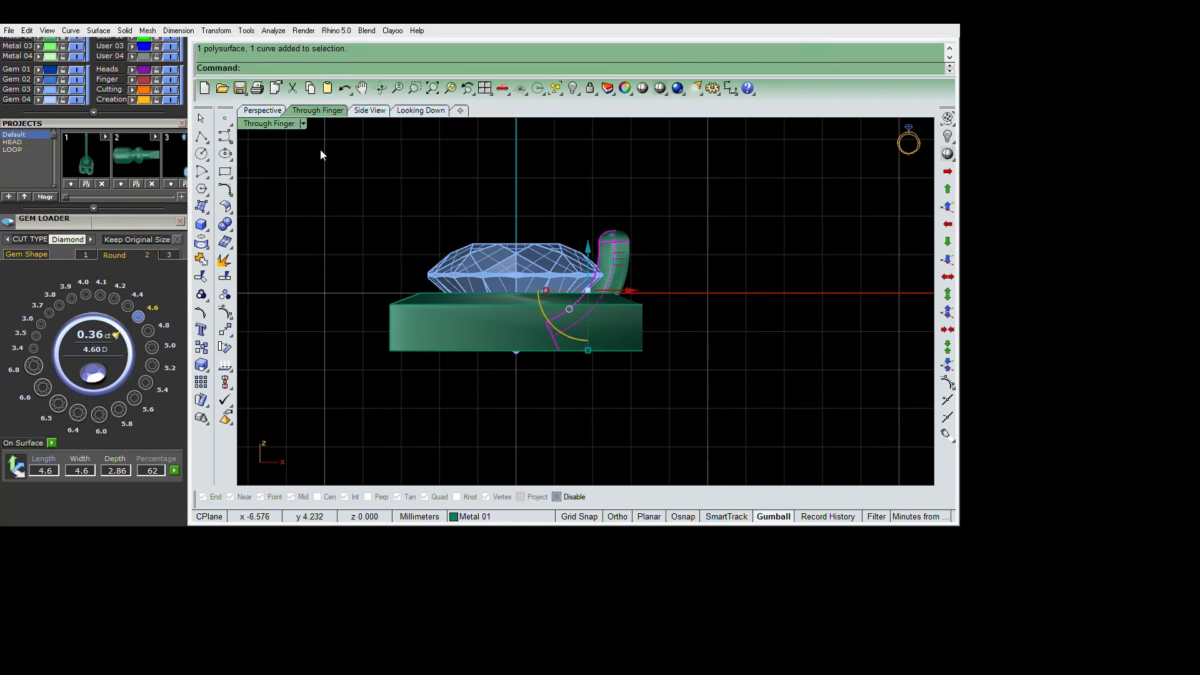
click(421, 110)
click(660, 89)
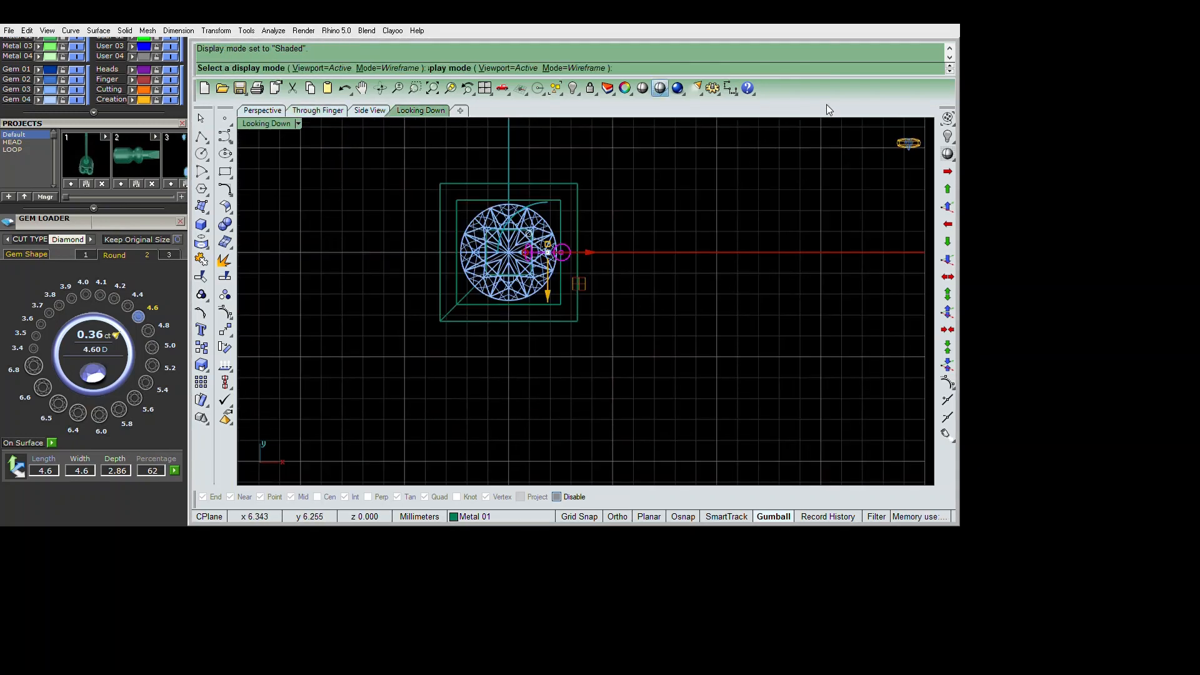
scroll(551, 270, up, 6)
click(565, 242)
right_drag(740, 318, 736, 370)
text(ro)
key(Return)
text(0)
key(Return)
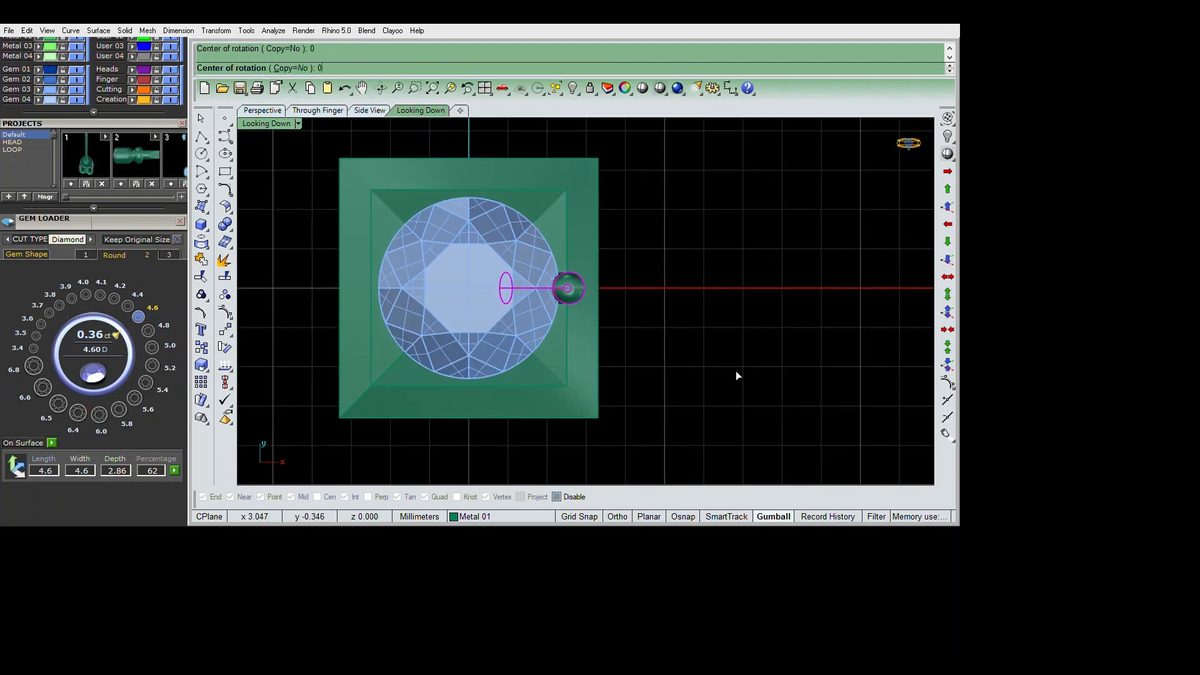
text(45)
key(Return)
Move the prong about 0.1 mm diagonally outward toward the corner of the frame
right_drag(648, 314, 649, 339)
text(m)
key(Return)
scroll(518, 253, up, 4)
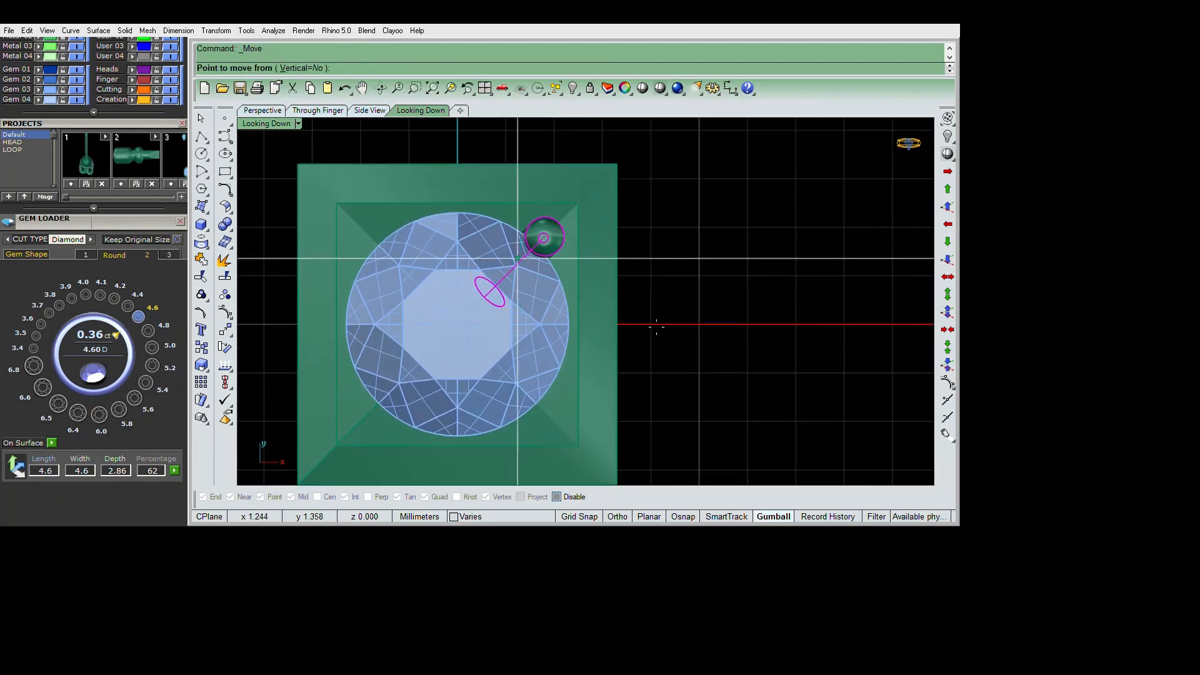
click(537, 247)
shift+click(540, 244)
Polar array the prong around the origin with 4 items over 360 degrees
scroll(540, 243, down, 4)
text(ap)
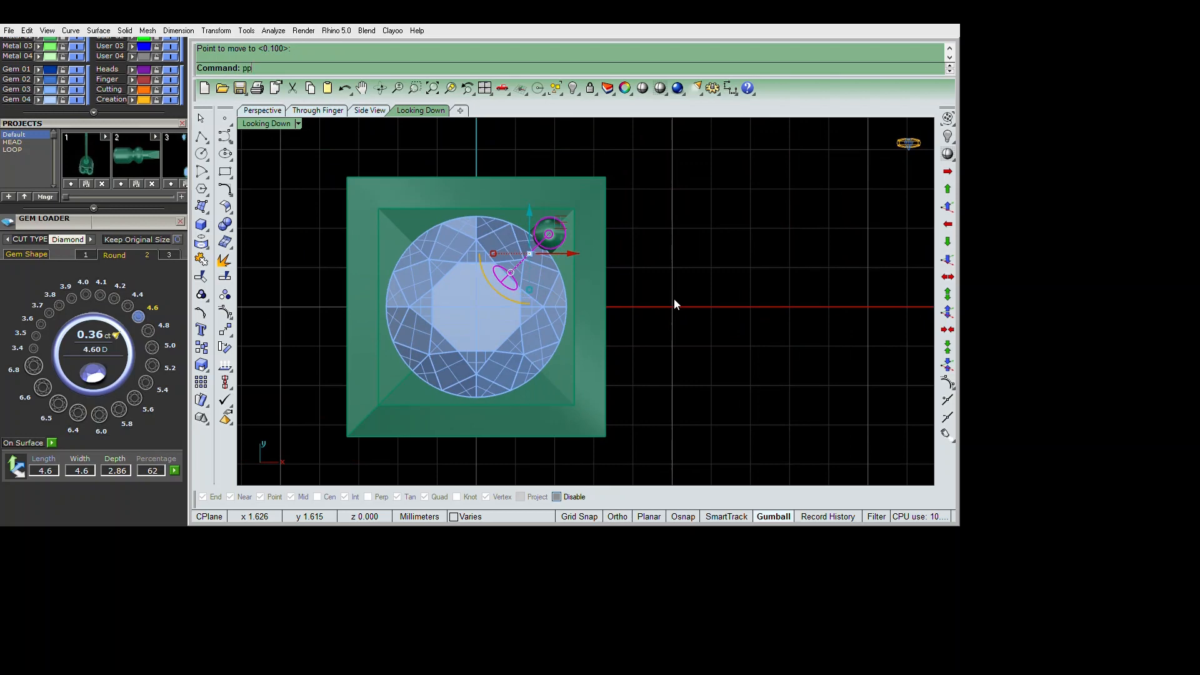
key(Return)
text(0)
key(Return)
text(4)
key(Return)
key(Return)
key(Return)
scroll(673, 301, down, 4)
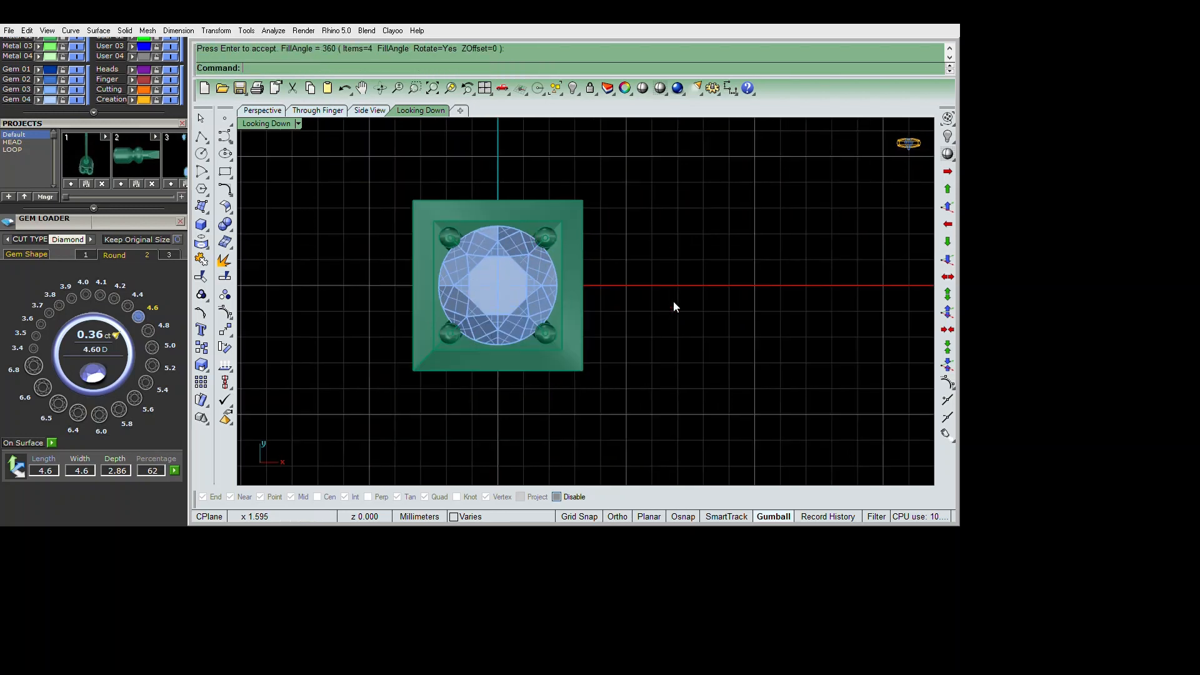
Group the complete setting, including the frame, prongs, curves and diamond
drag(779, 476, 781, 476)
right_drag(777, 426, 799, 376)
text(g)
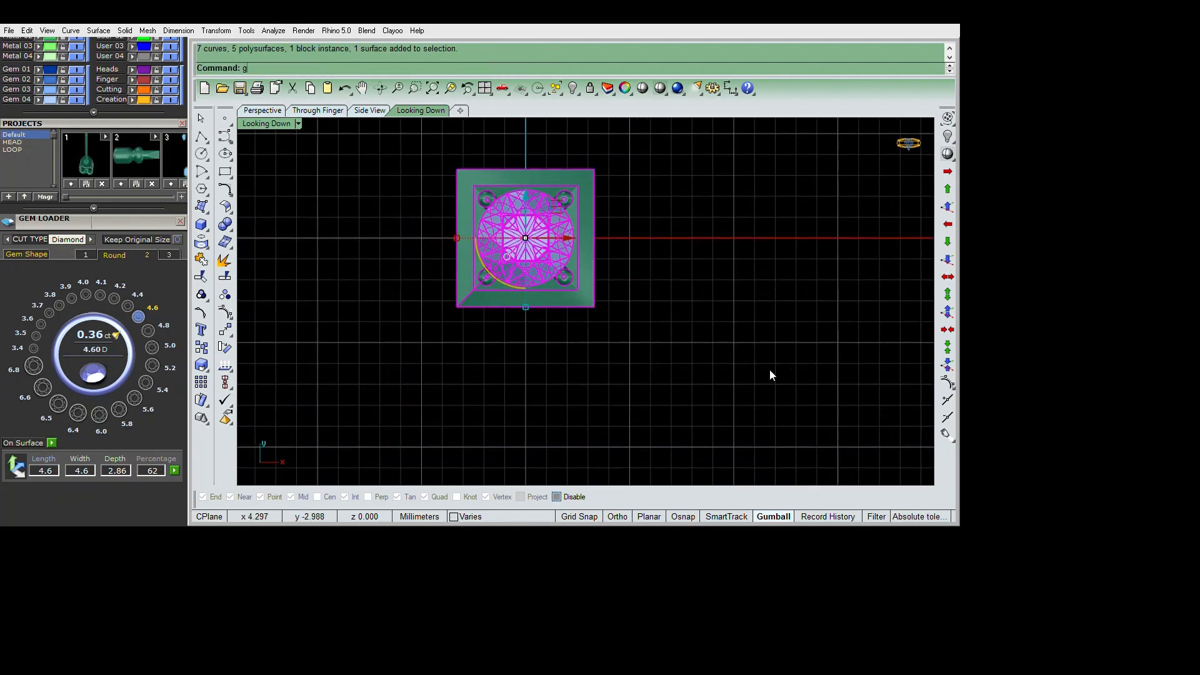
key(Return)
scroll(774, 334, down, 4)
right_drag(769, 311, 729, 347)
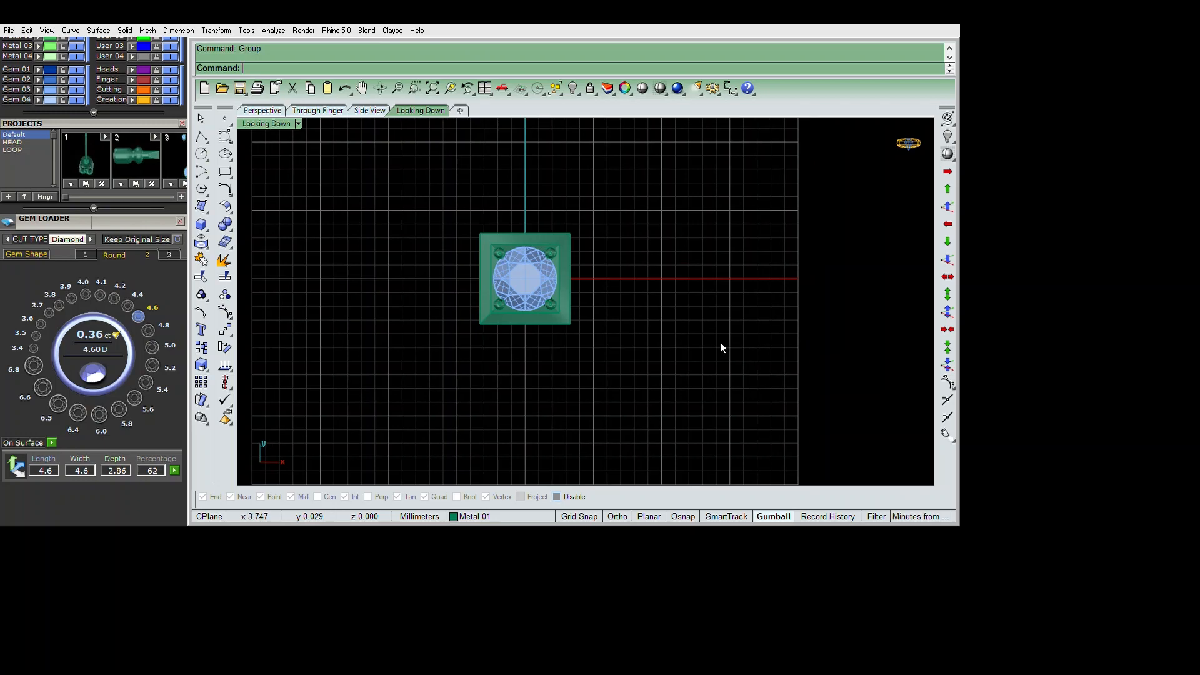
Bring the hidden ring circles back into view and switch to the Through Finger view
key(ctrl+shift+h)
key(Return)
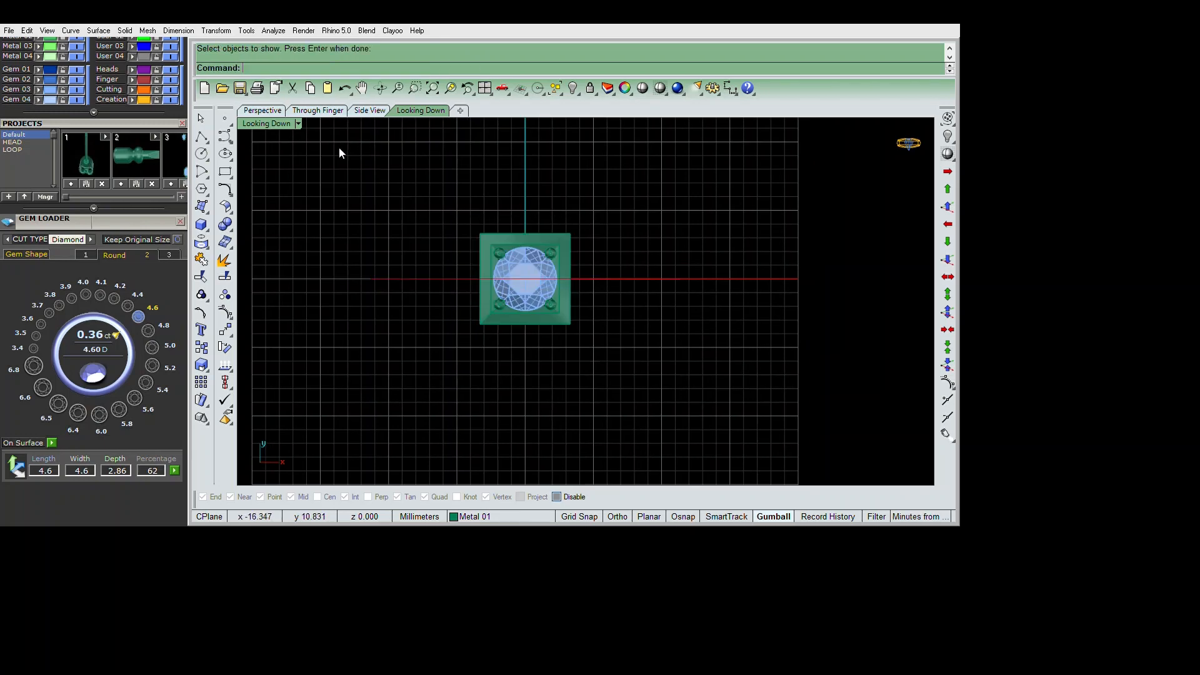
key(ctrl+m)
key(ctrl+m)
Move the grouped setting straight up so it sits just above the outer ring circle
key(ctrl+a)
scroll(714, 387, down, 5)
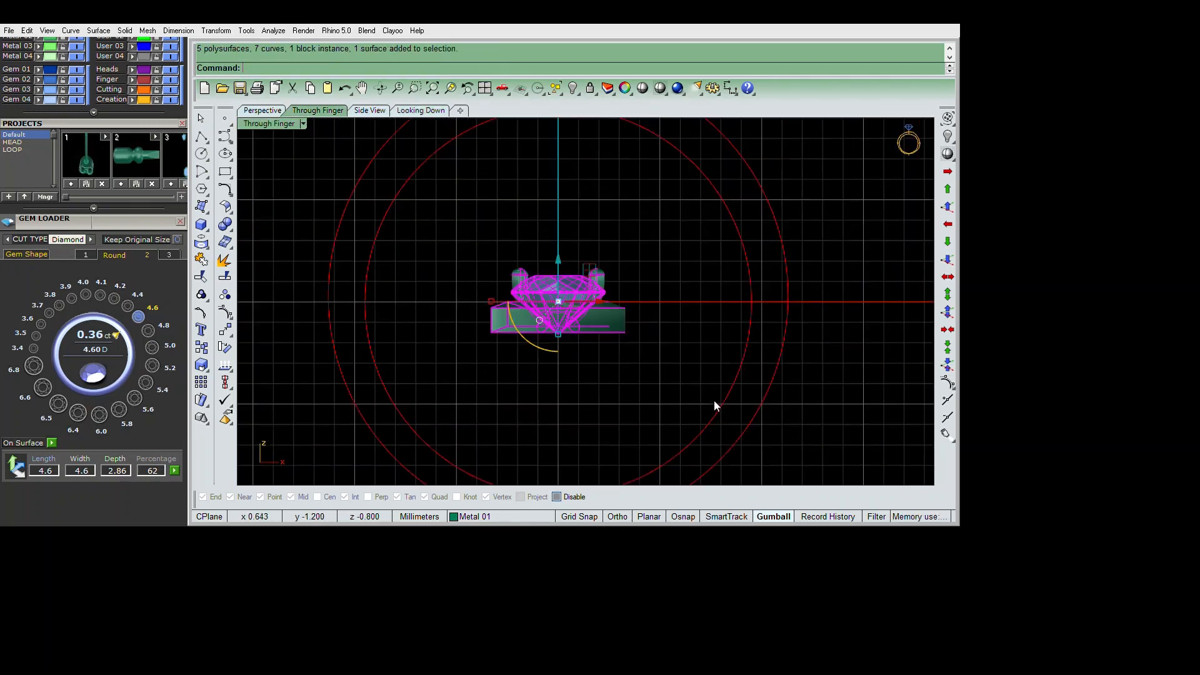
right_drag(761, 390, 756, 422)
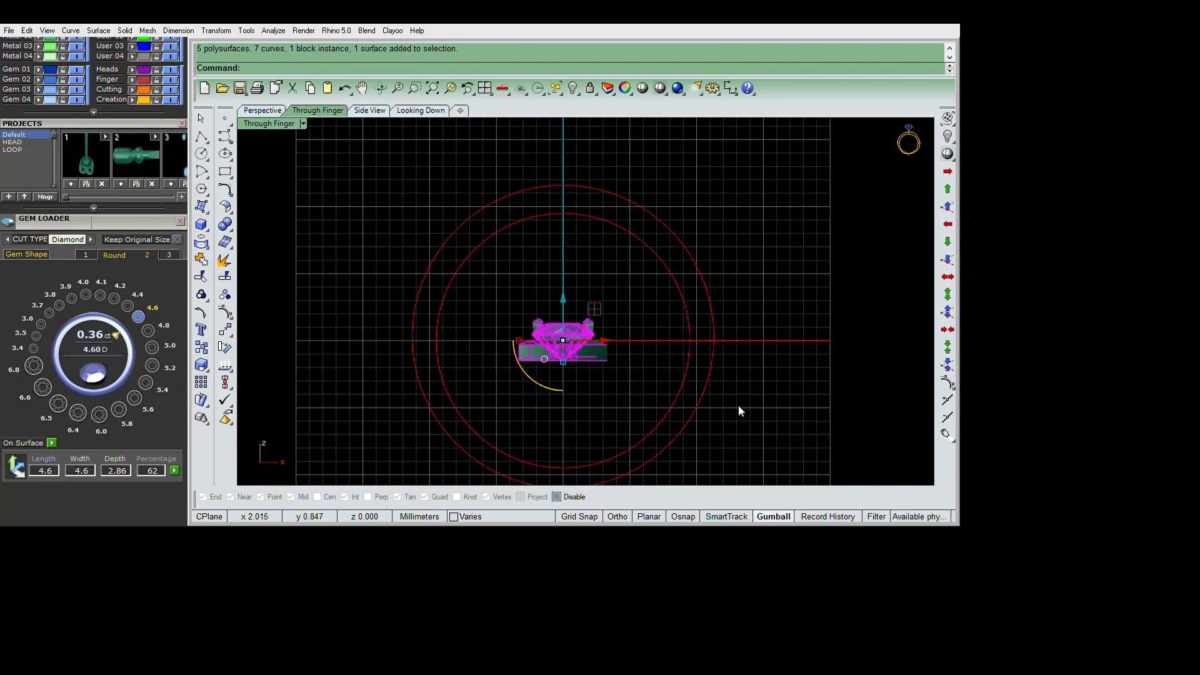
text(m)
key(Return)
click(605, 392)
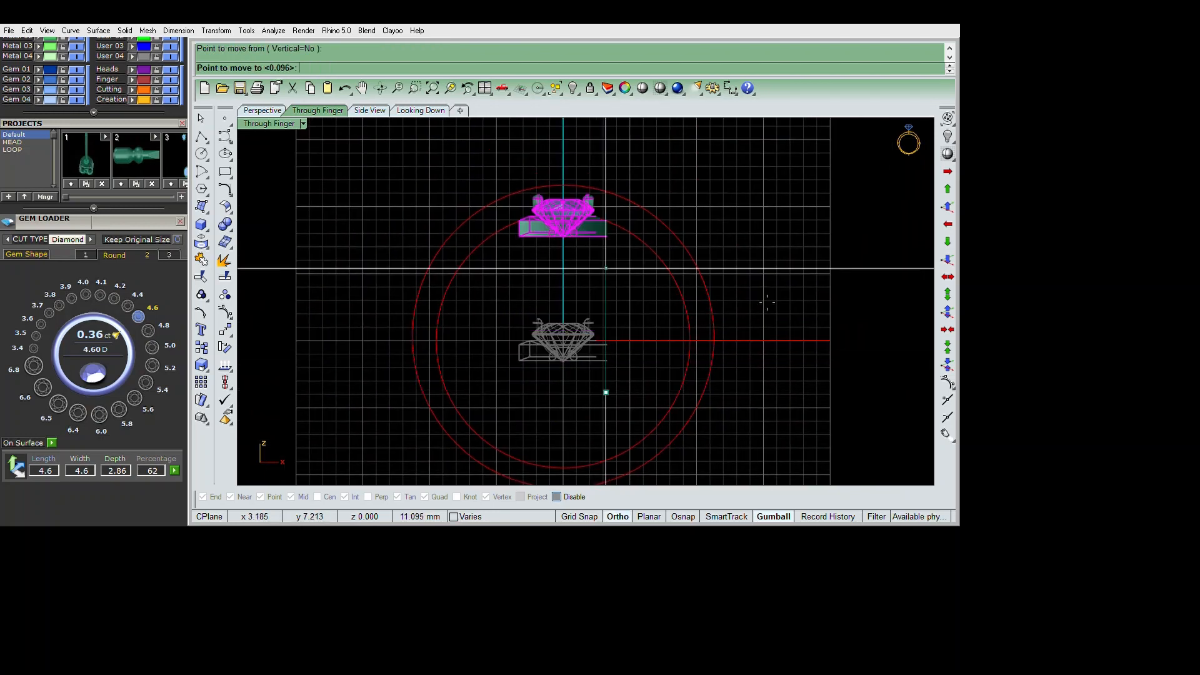
click(761, 254)
key(Escape)
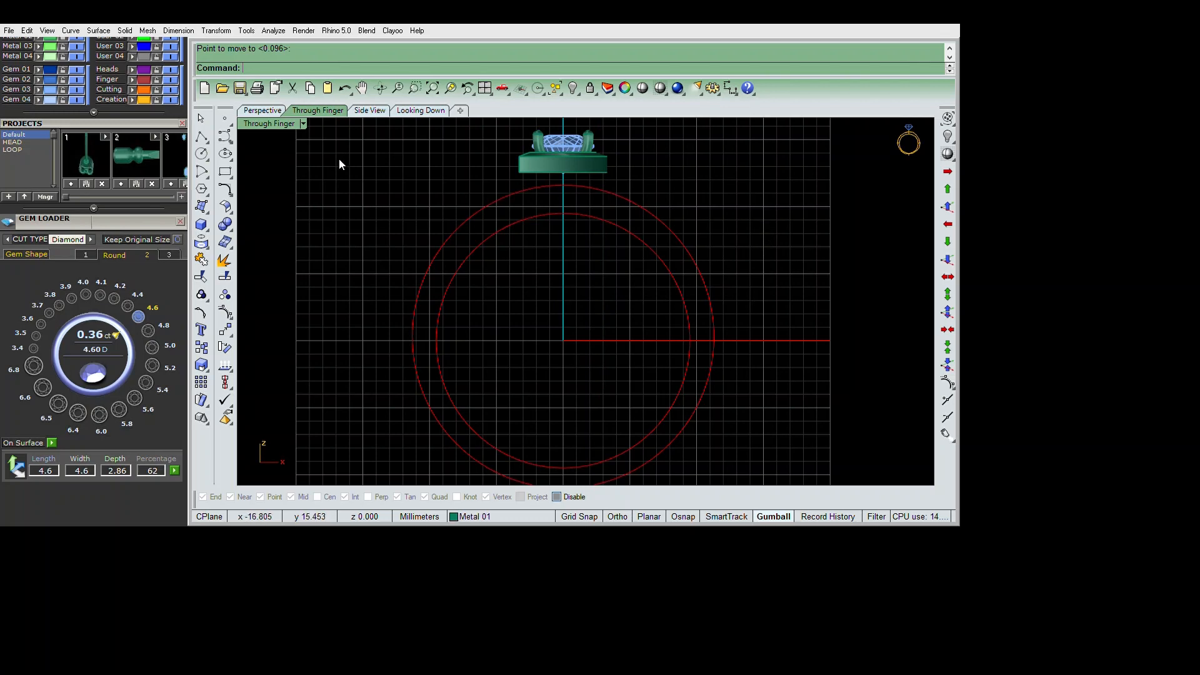
Maximize the Looking Down view of the setting
key(ctrl+m)
click(333, 157)
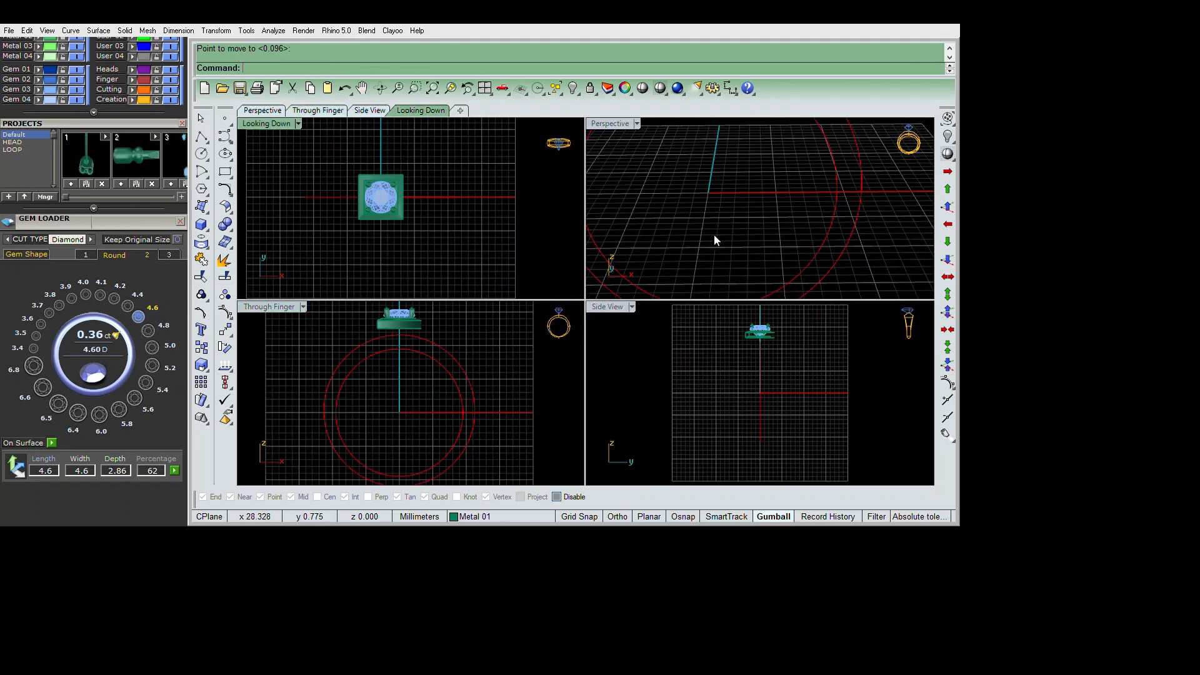
key(ctrl+m)
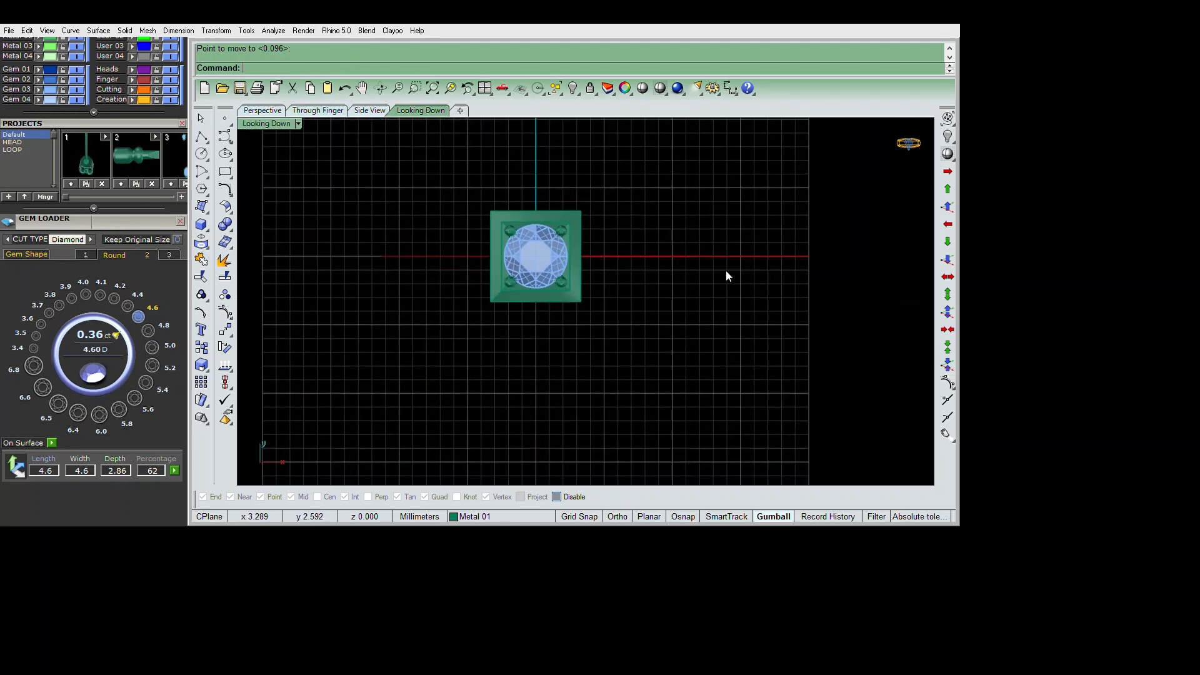
text(de)
key(Return)
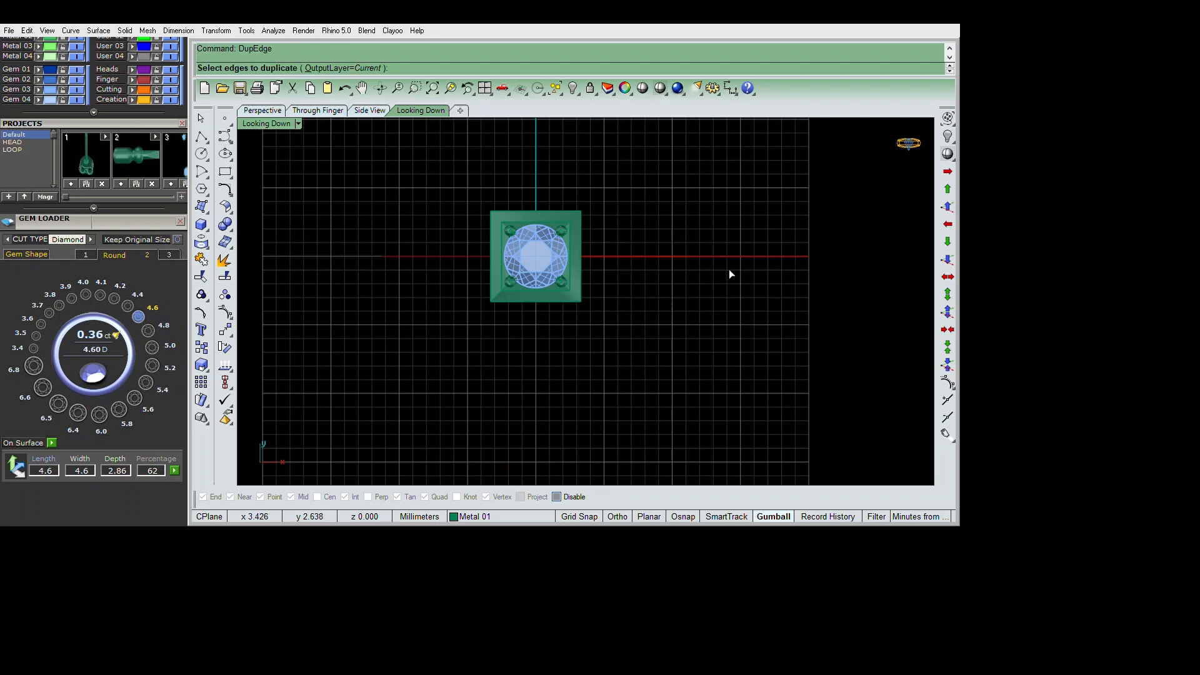
key(Escape)
Remove the frame's outer square curve from the setting group
text(rg)
key(Return)
key(Return)
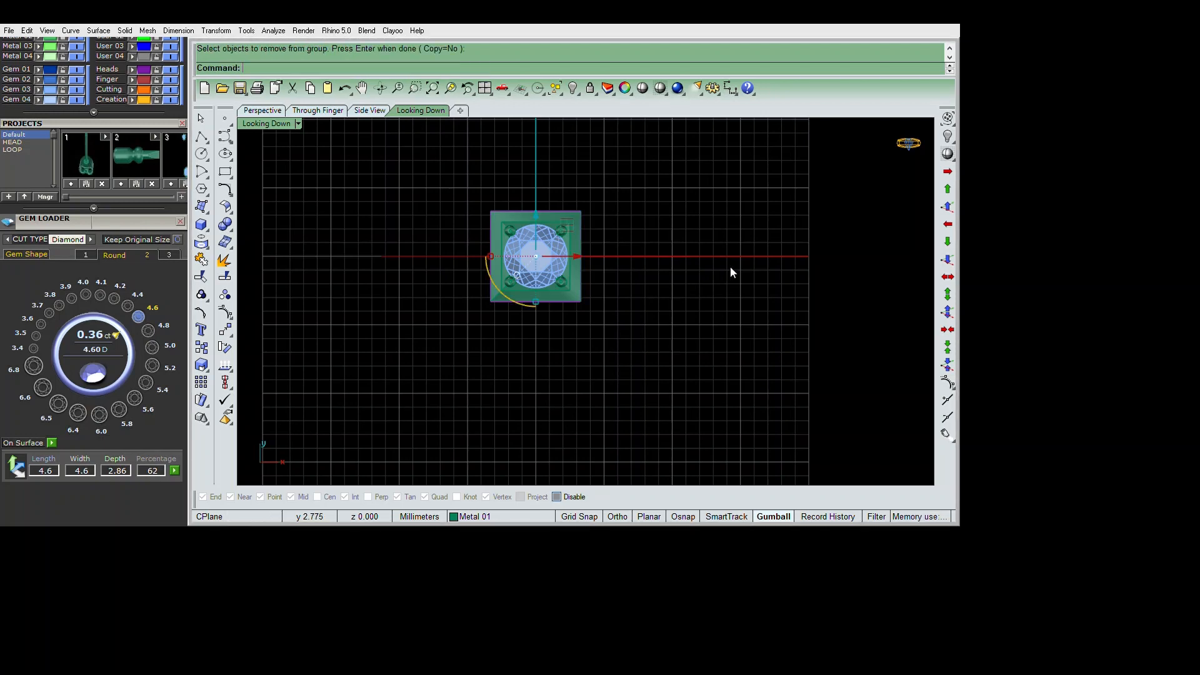
Offset the frame's outer square curve outward by 1 mm with sharp corners
text(offset)
key(Return)
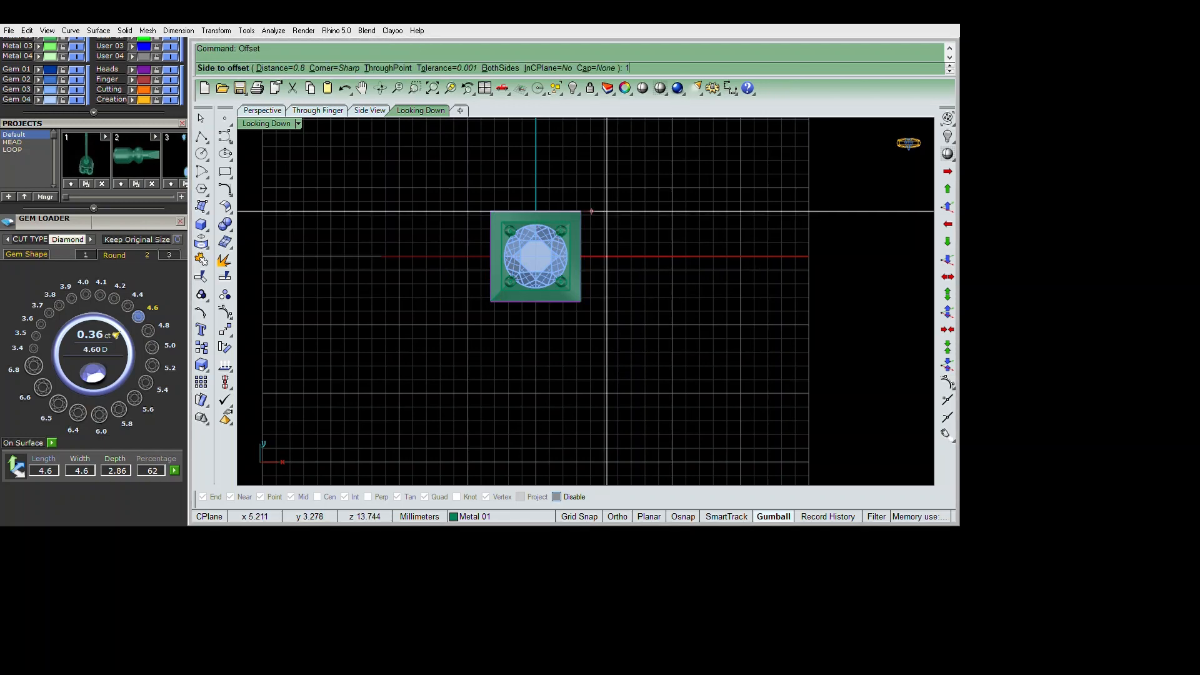
key(Return)
click(606, 211)
key(Return)
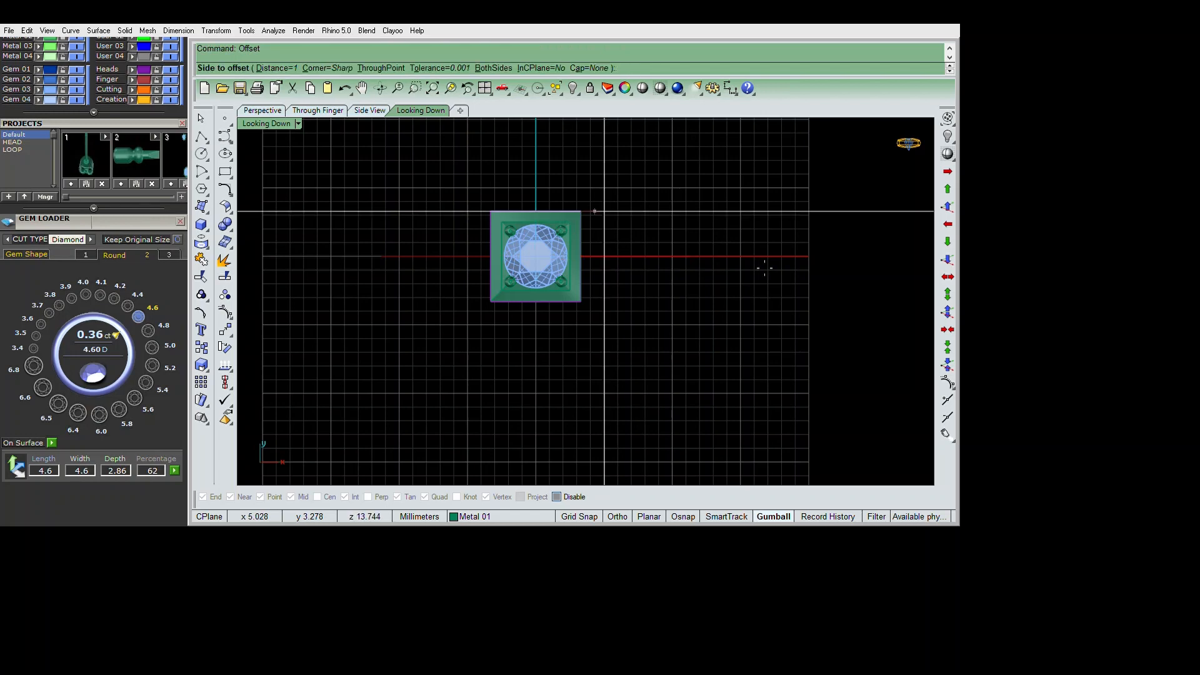
click(604, 211)
Scale the offset square into a rectangle, widening it symmetrically along X and slightly reducing its depth along Y
click(594, 206)
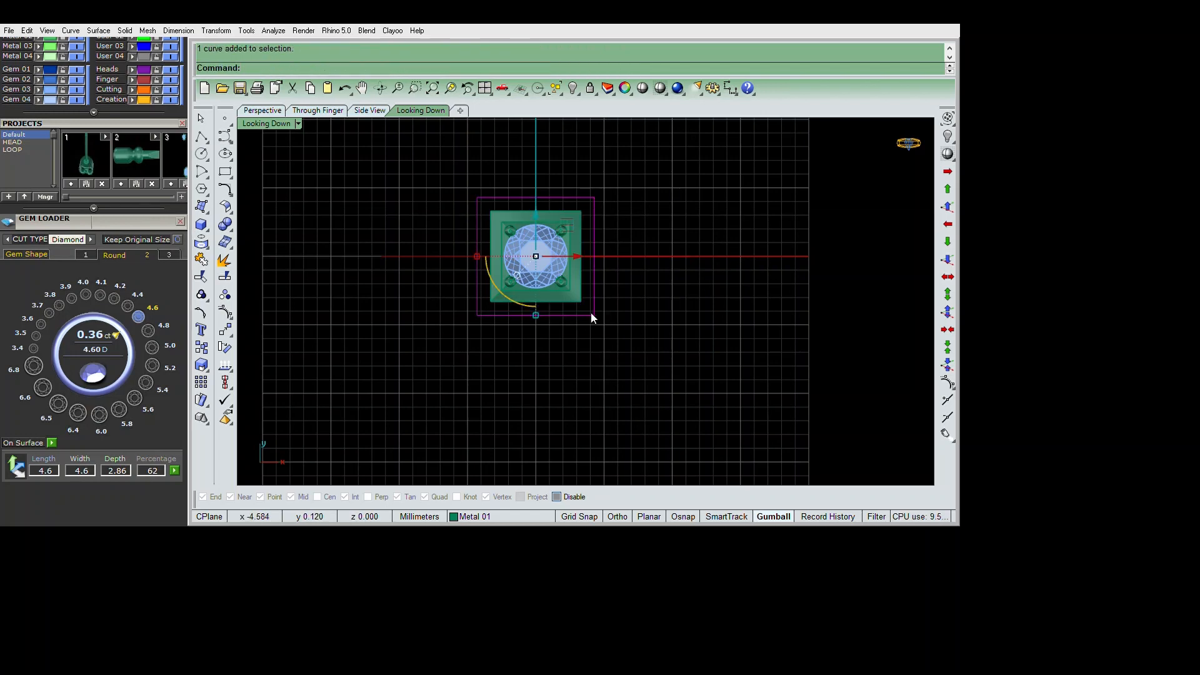
click(590, 313)
scroll(576, 310, up, 2)
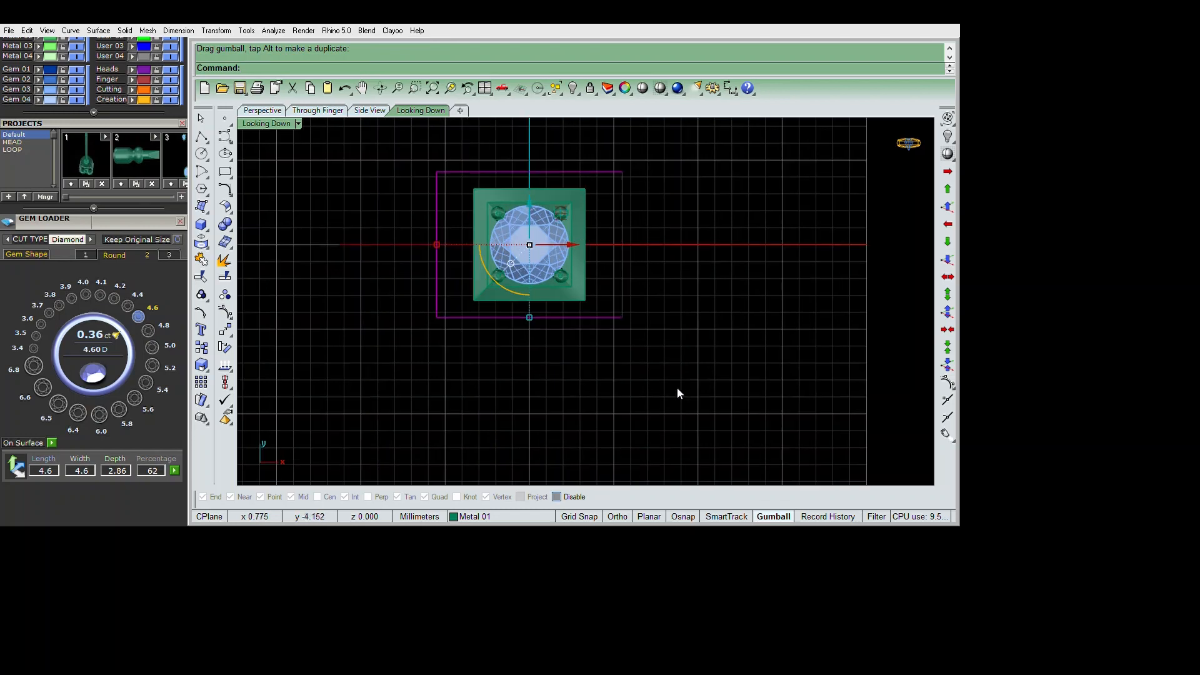
drag(662, 388, 660, 387)
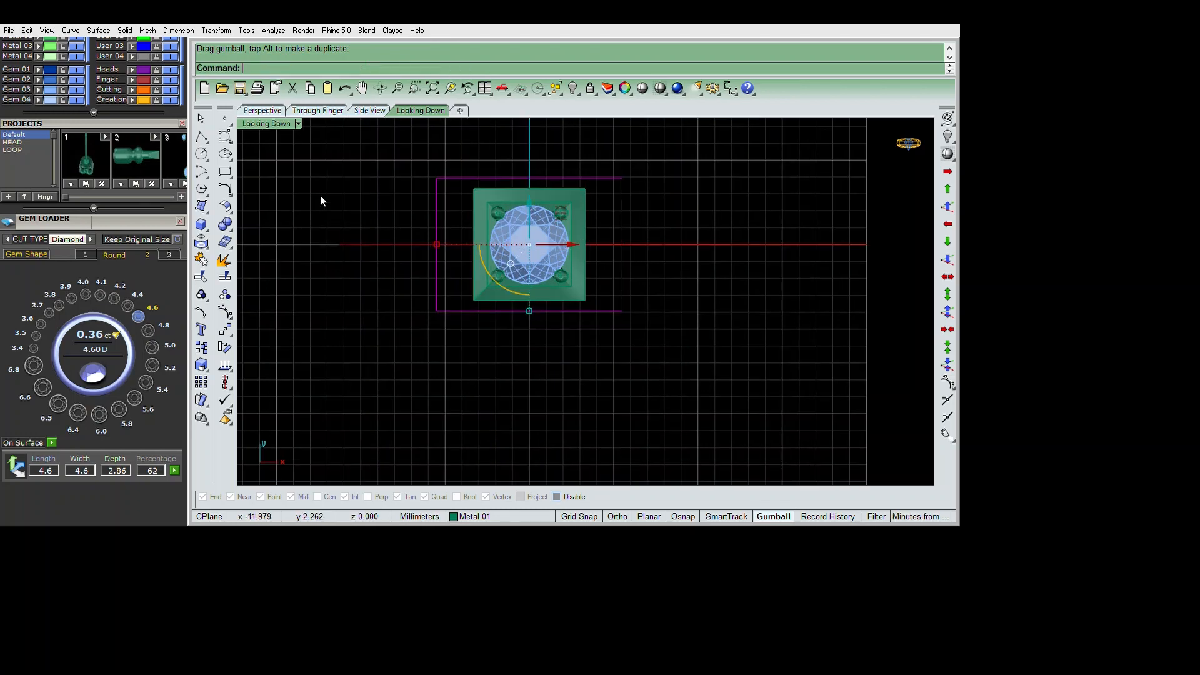
drag(542, 302, 522, 302)
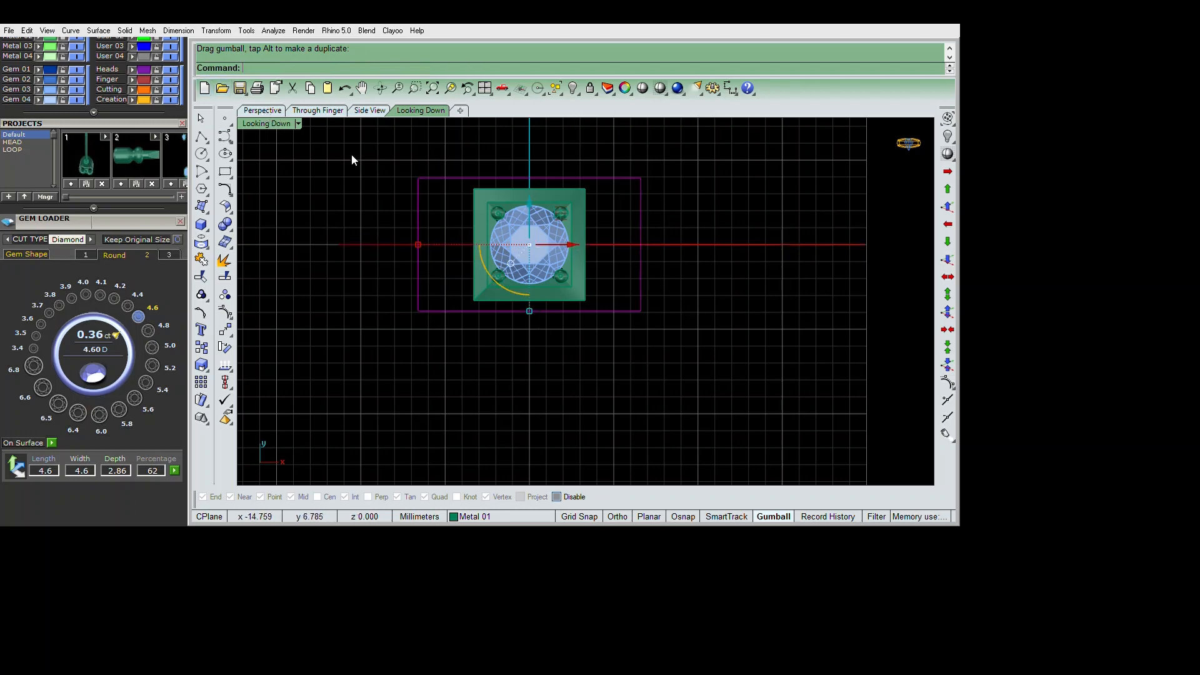
Lower the rectangle to near the base of the frame in the Through Finger view
key(ctrl+m)
middle_click(366, 386)
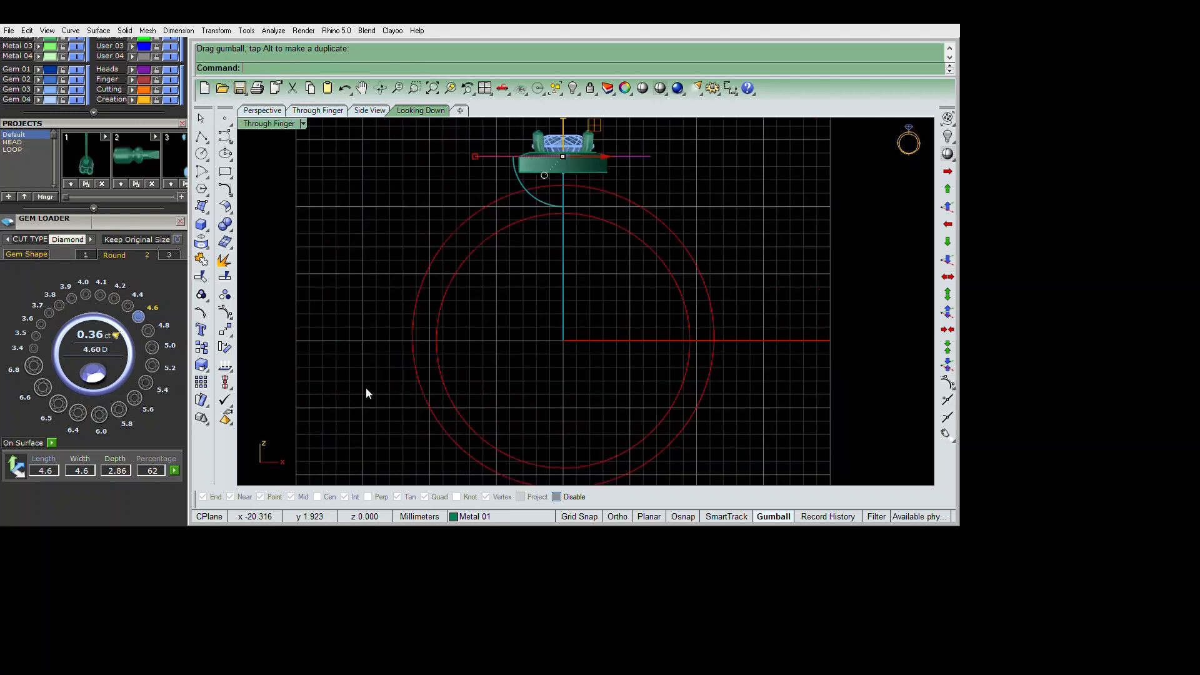
right_drag(703, 299, 692, 340)
drag(689, 191, 691, 212)
scroll(781, 262, down, 2)
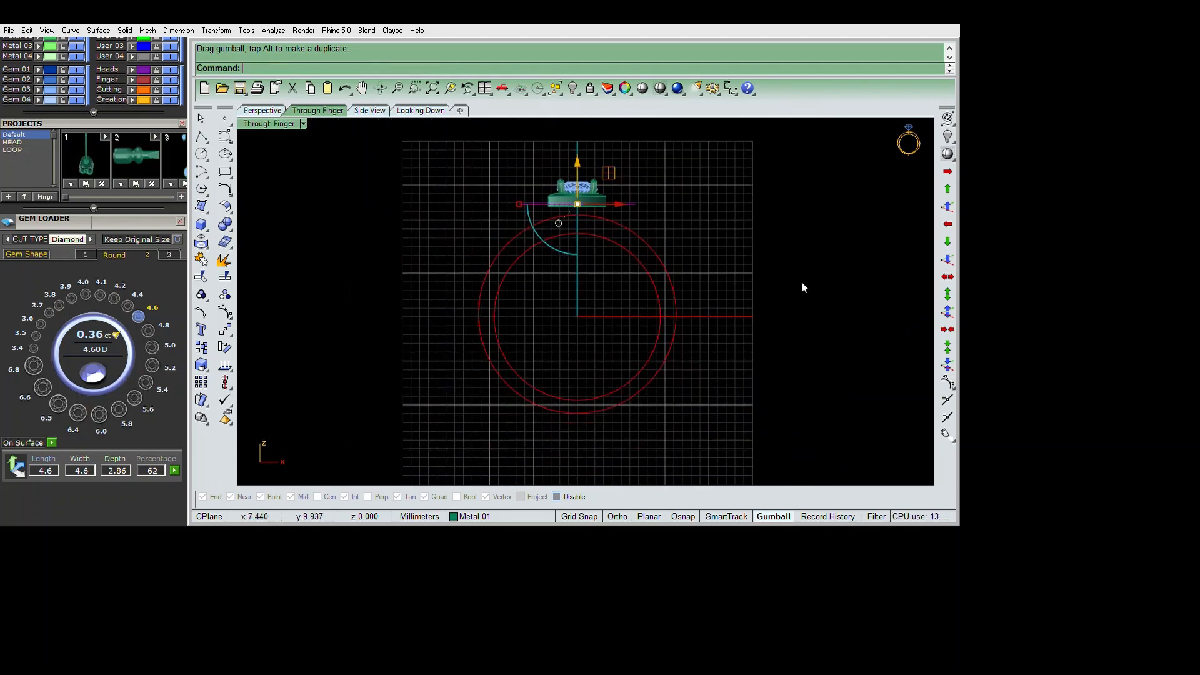
Draw an interpolated curve in the Through Finger view from the outer circle's bottom quadrant along its +X side to the rectangle's end
right_click(225, 137)
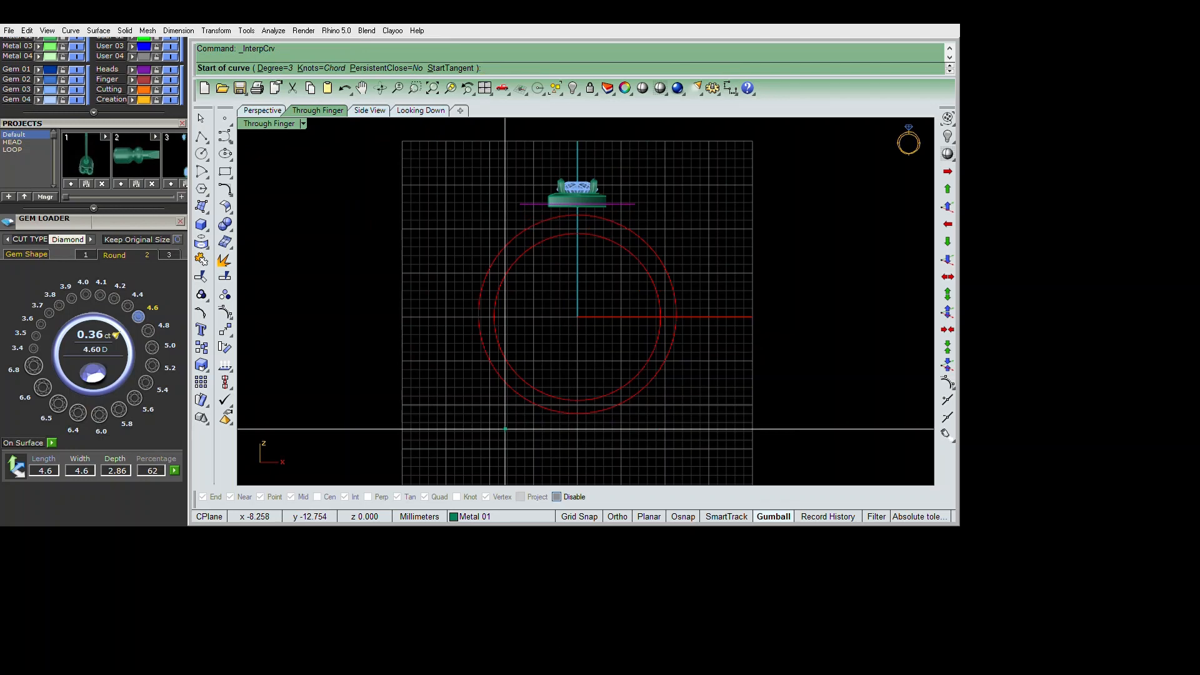
click(526, 494)
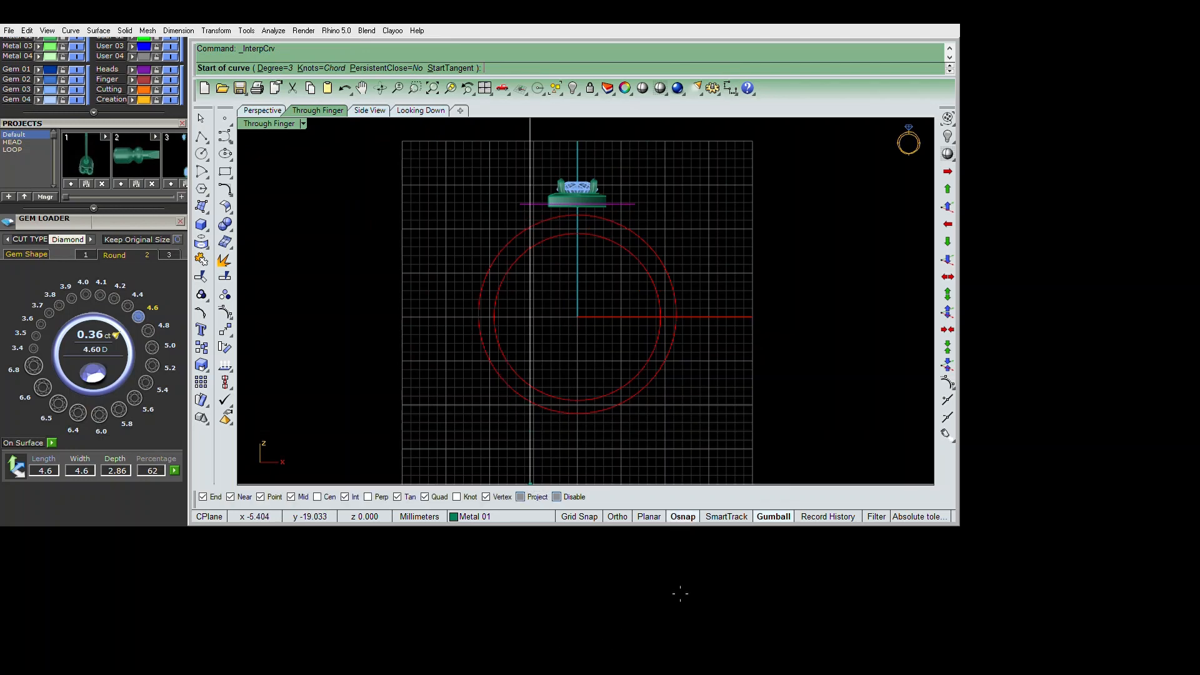
click(577, 414)
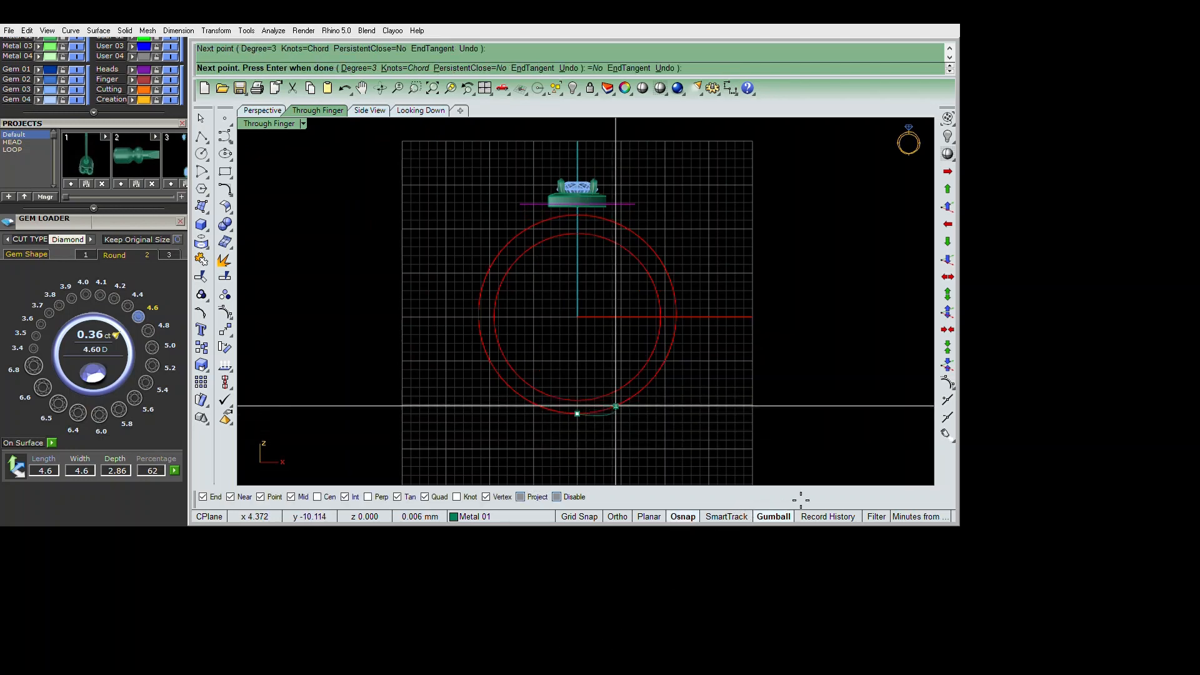
click(617, 406)
click(661, 365)
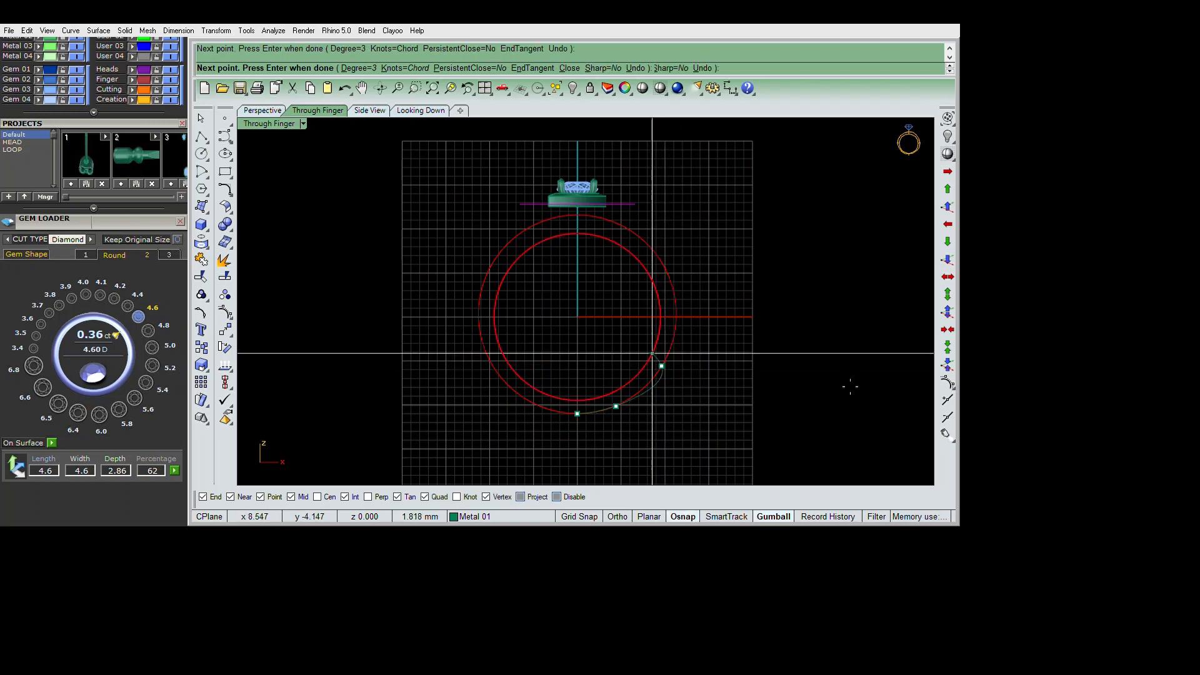
click(675, 302)
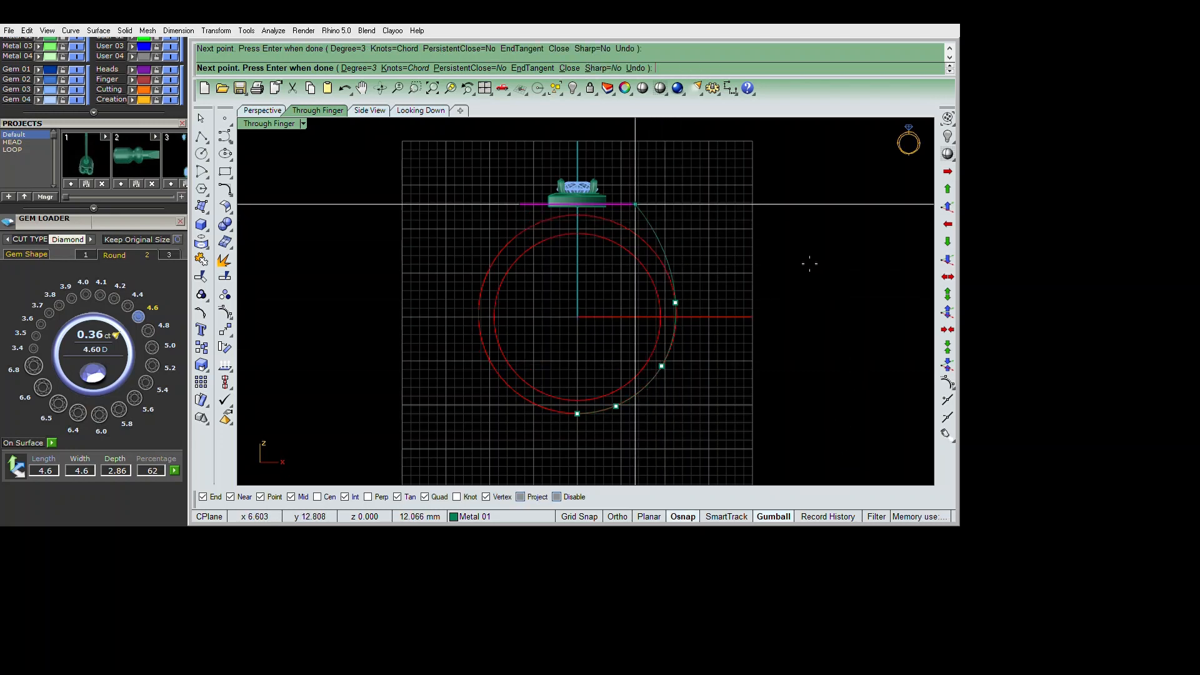
click(635, 204)
right_click(637, 206)
Hide the outer ring circle and the grid in the Through Finger view
click(648, 243)
right_drag(647, 259, 632, 263)
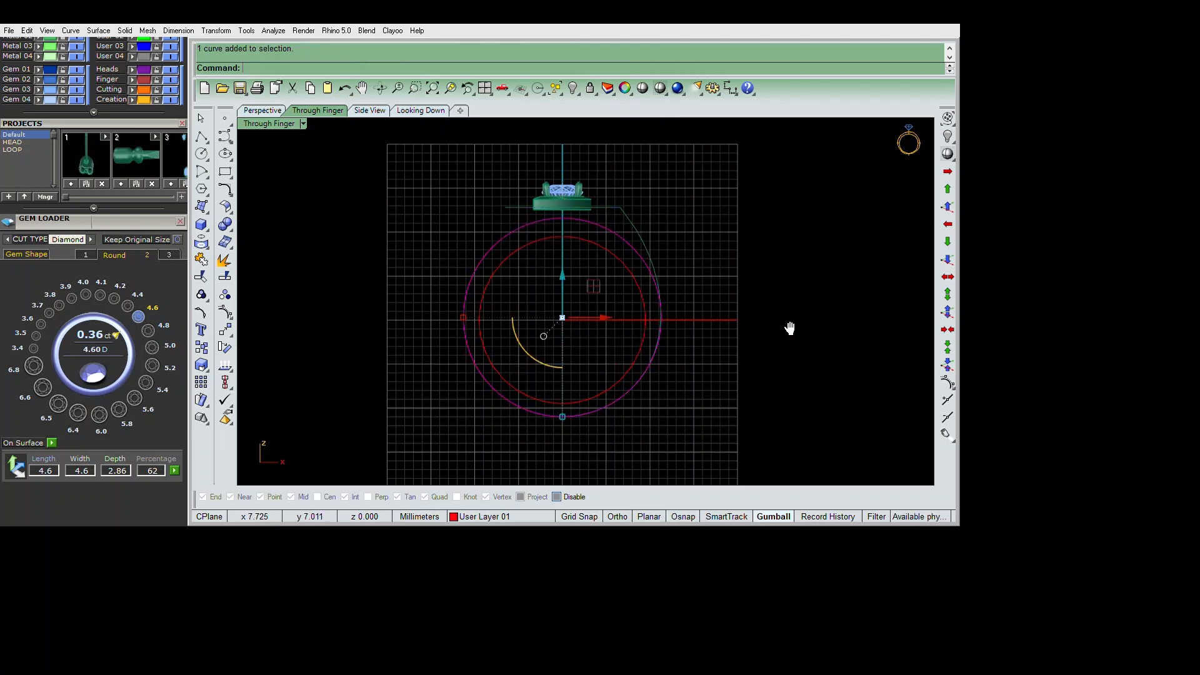
right_drag(790, 328, 768, 328)
key(Return)
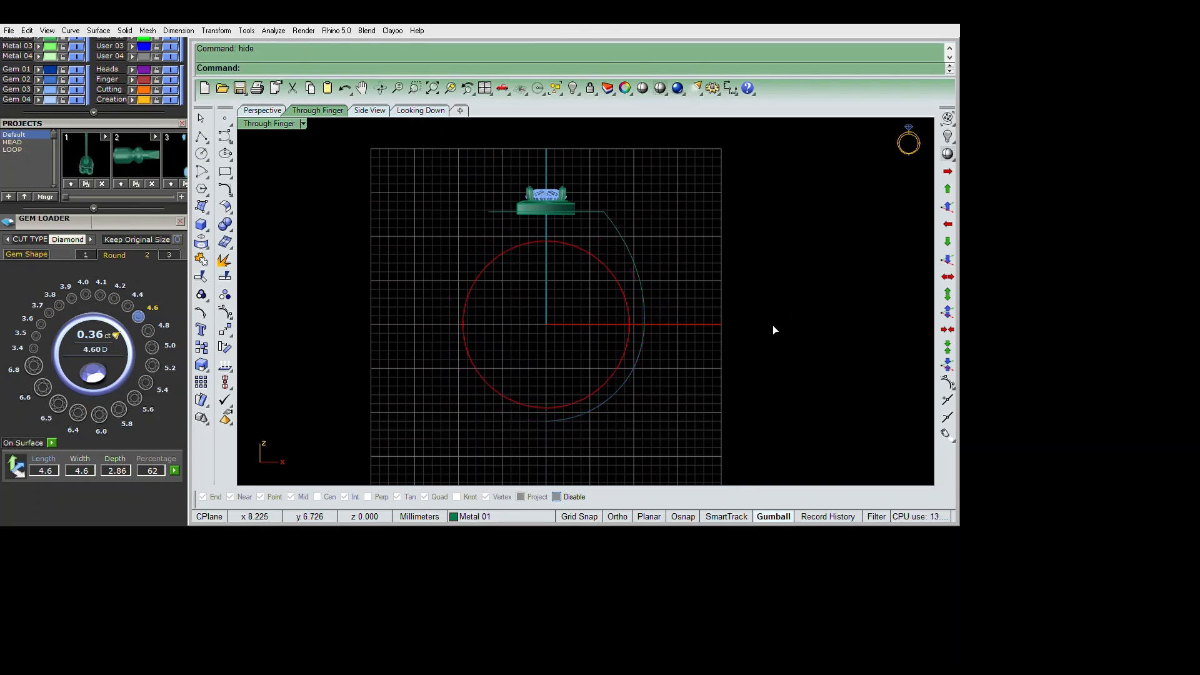
key(F7)
Rebuild the new side profile curve
drag(774, 319, 776, 318)
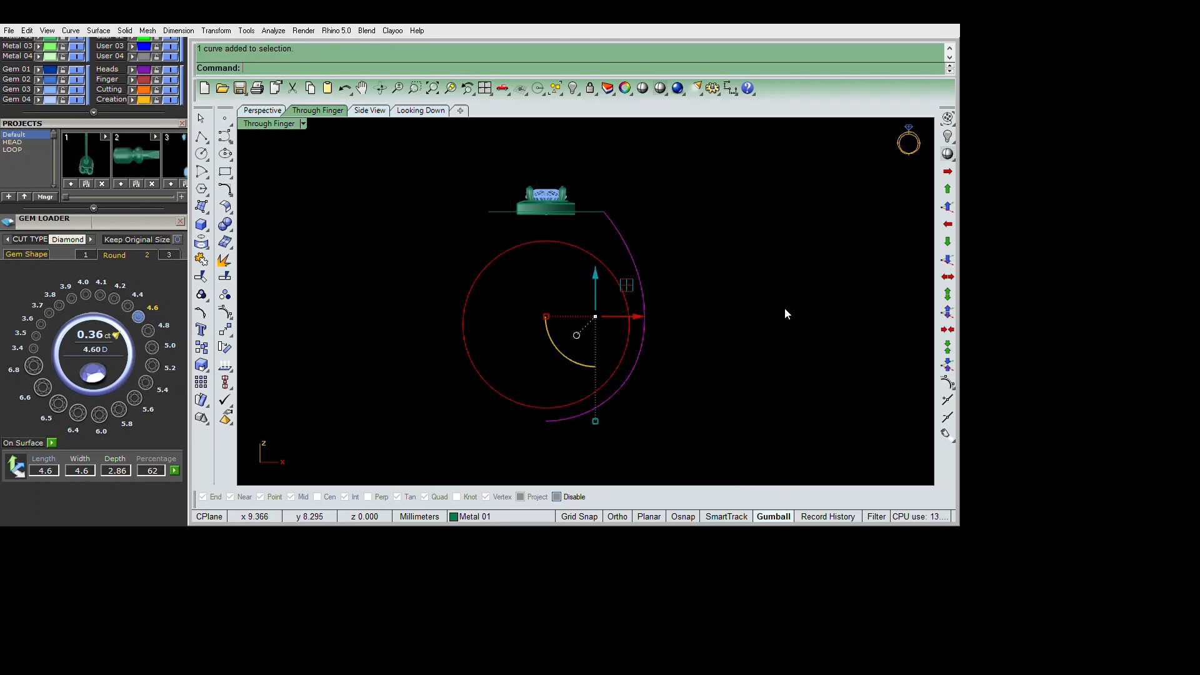
text(r)
key(Return)
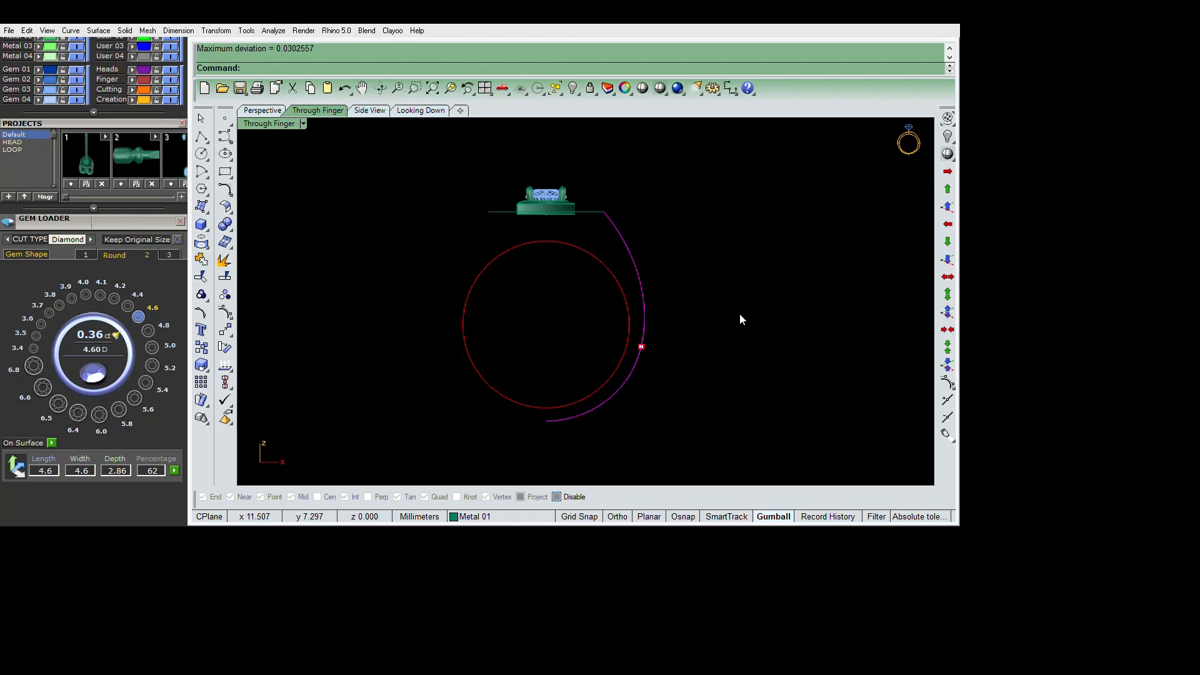
key(Return)
Mirror the side profile curve across the vertical axis through the origin, keeping the original
right_drag(730, 334, 744, 328)
text(M)
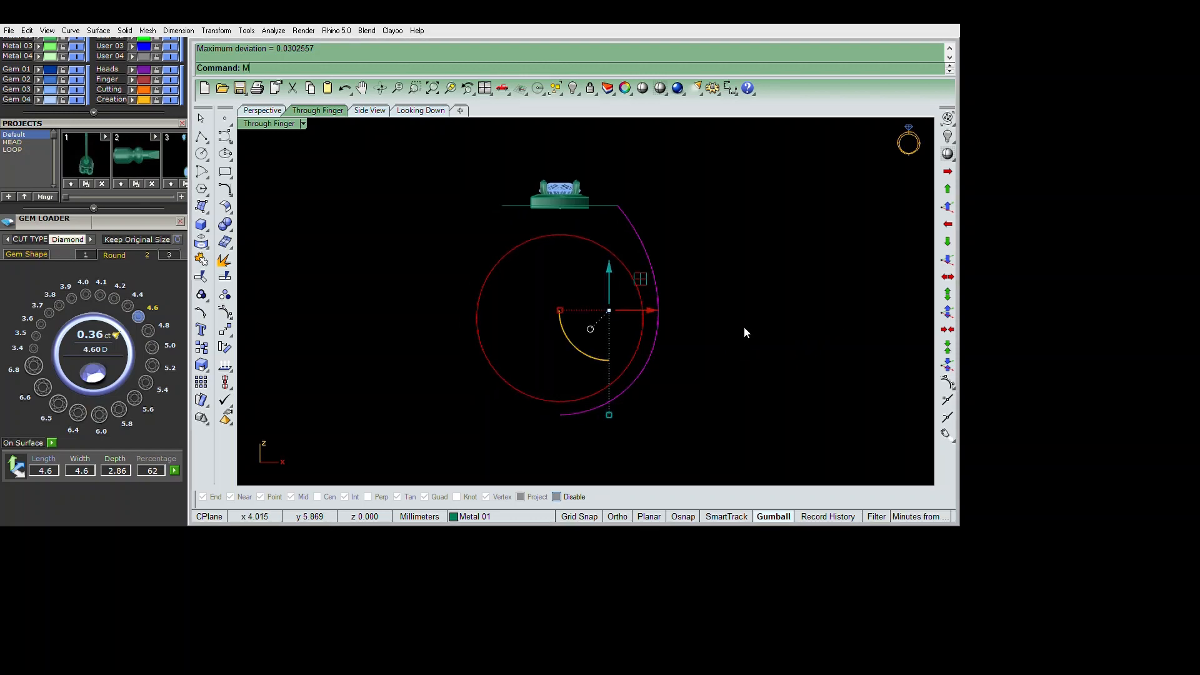
text(i)
key(Return)
text(0)
key(Return)
shift+click(651, 289)
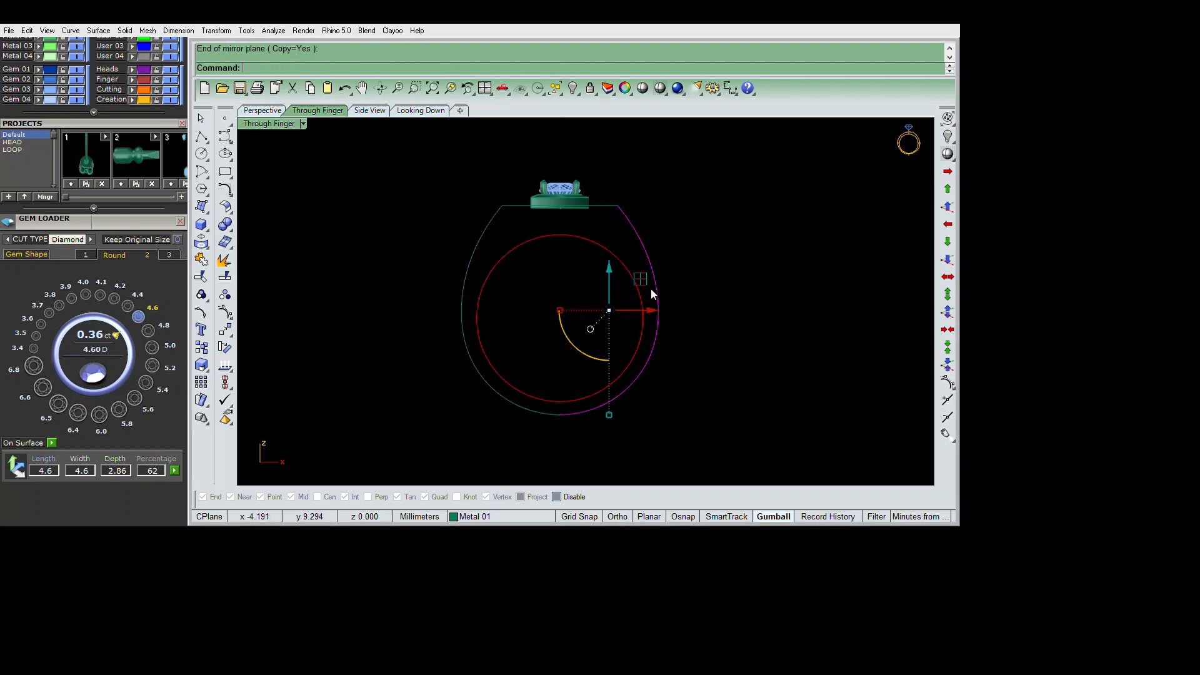
Draw a slanted line about 26 mm long from the rectangle's edge down past the ring's base in the Side View, narrowing toward the base
shift+drag(651, 289, 564, 281)
key(ctrl+m)
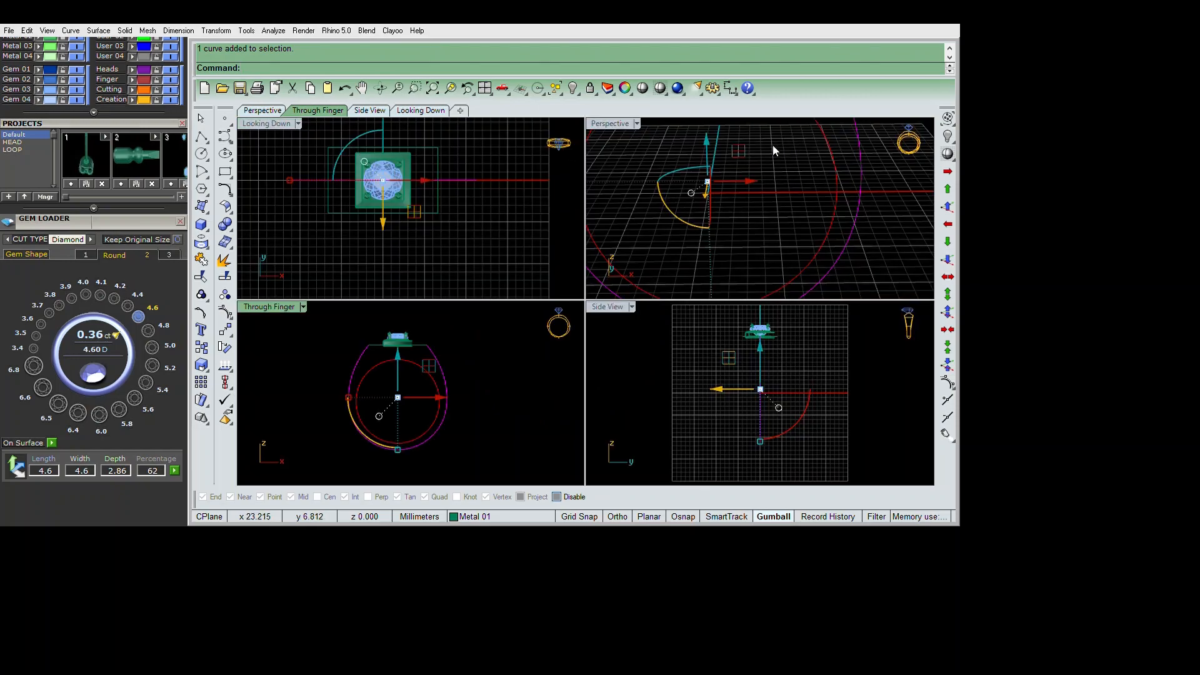
key(ctrl+m)
right_drag(775, 170, 743, 234)
scroll(755, 245, down, 3)
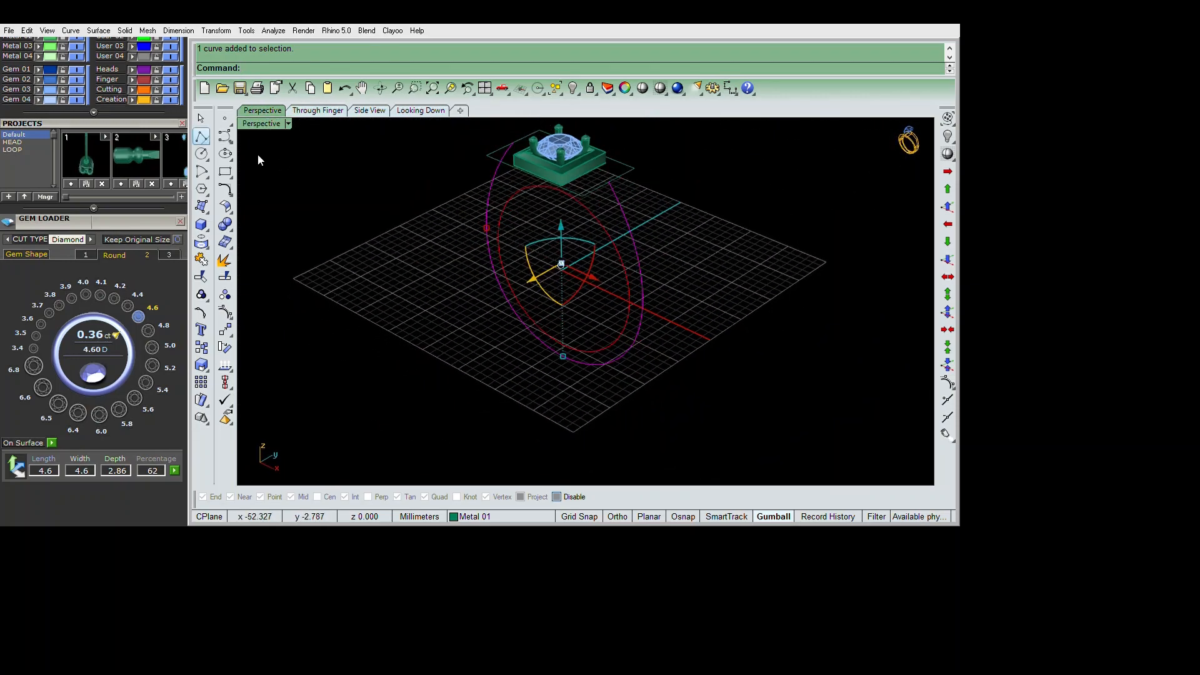
click(201, 136)
scroll(693, 228, up, 3)
key(alt)
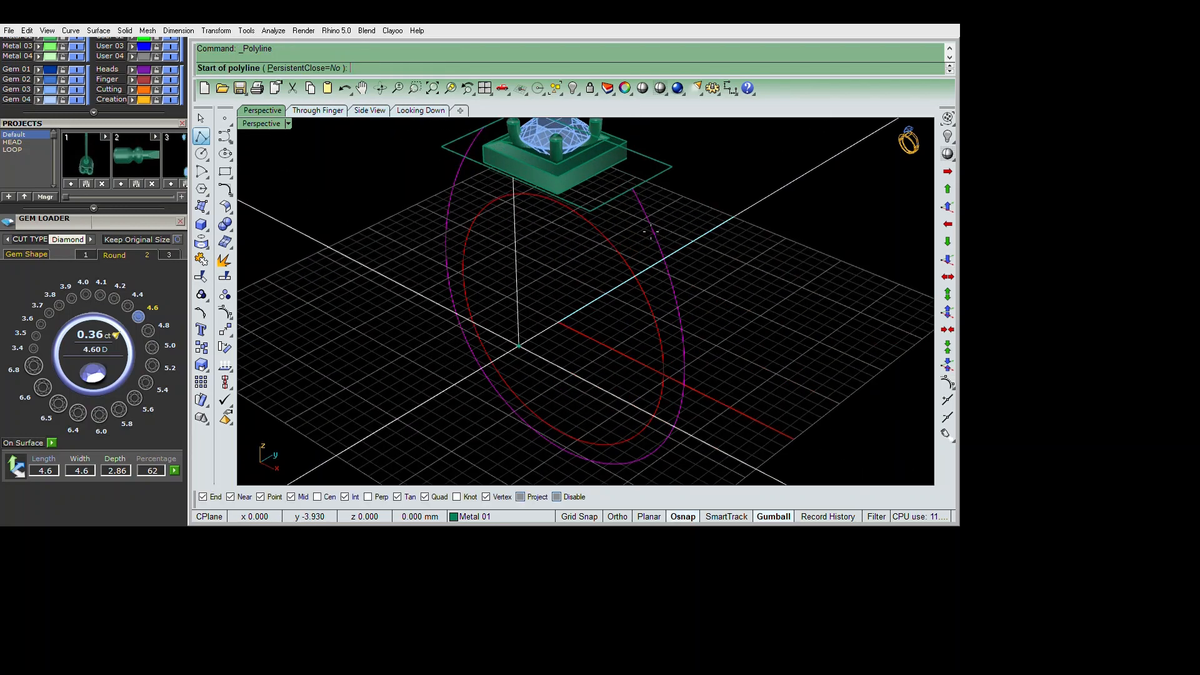
key(alt)
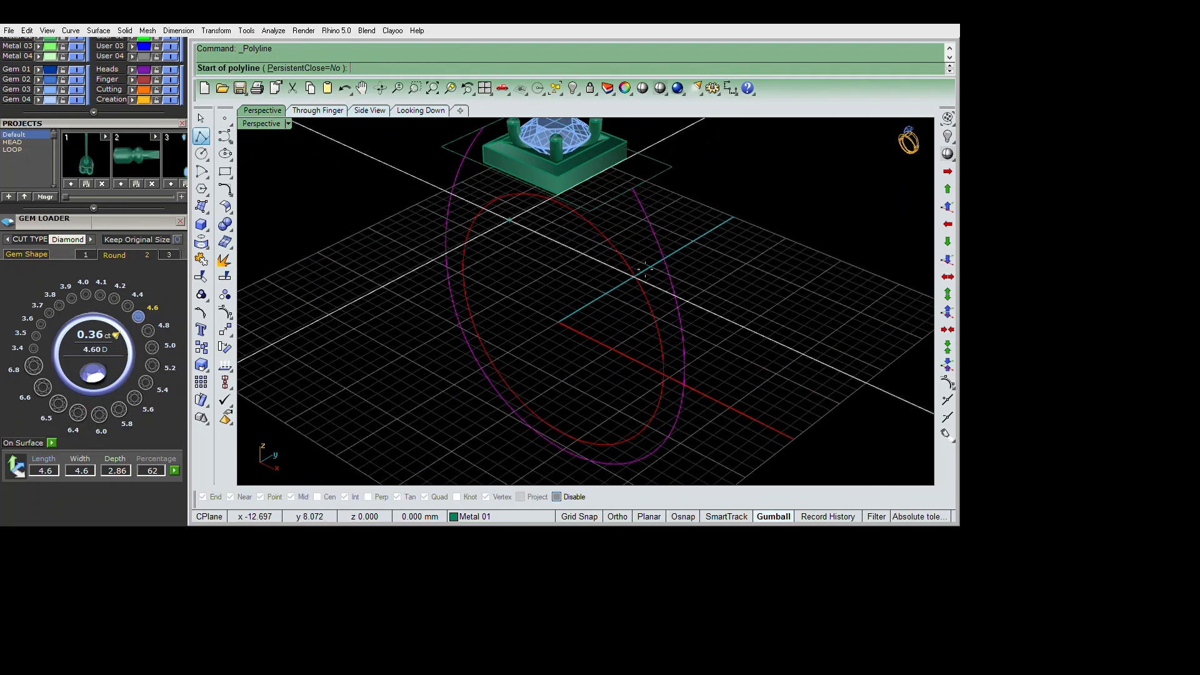
alt+click(510, 178)
double_click(265, 124)
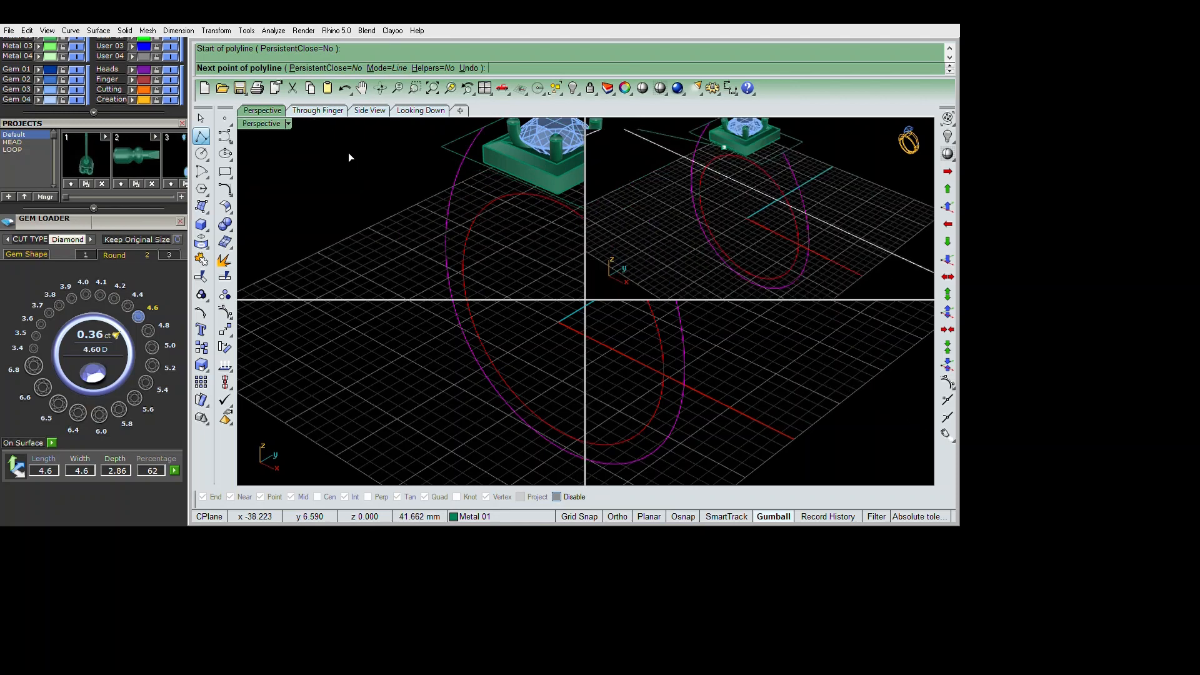
double_click(613, 306)
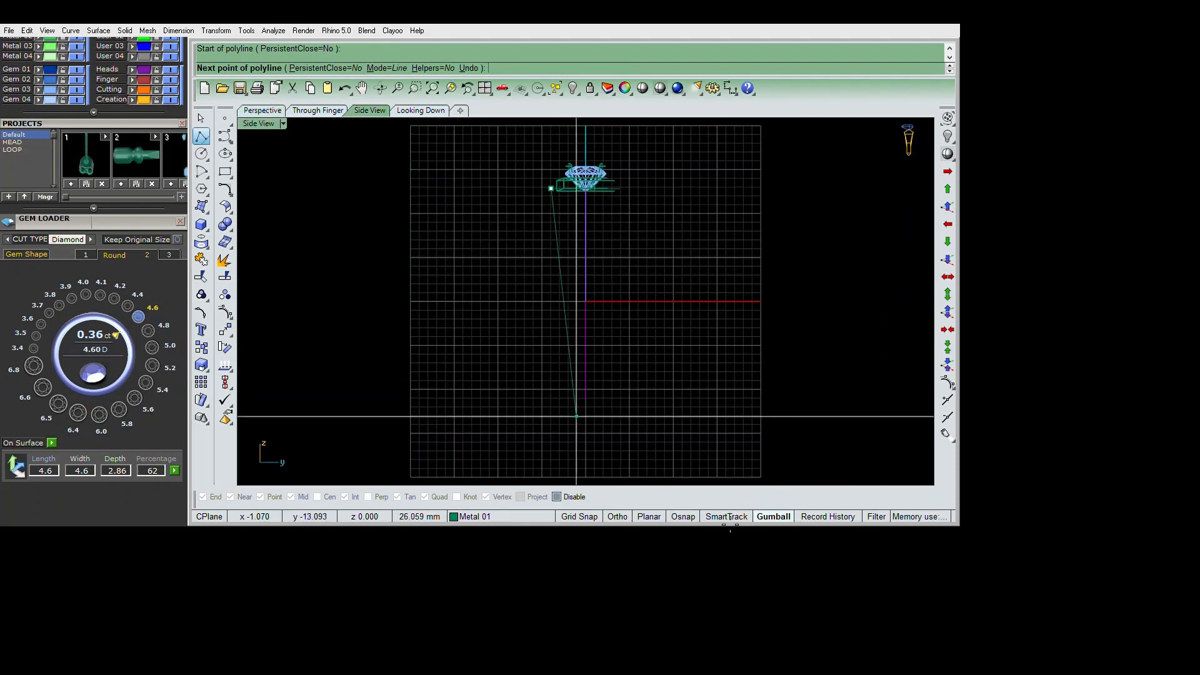
click(576, 416)
right_click(575, 417)
Create a 3D shank edge curve from the two views, combining the slanted side line with the +X profile curve
double_click(253, 123)
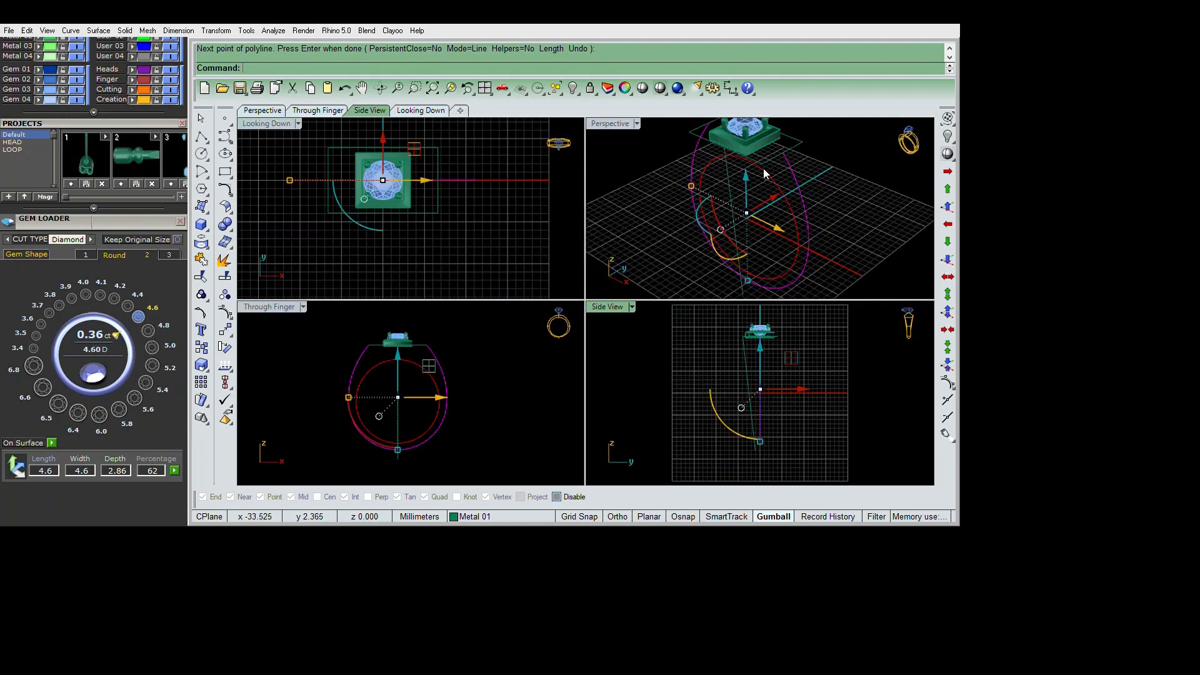
middle_click(764, 153)
scroll(760, 163, down, 2)
click(781, 300)
right_drag(782, 303, 758, 283)
text(c2)
key(Return)
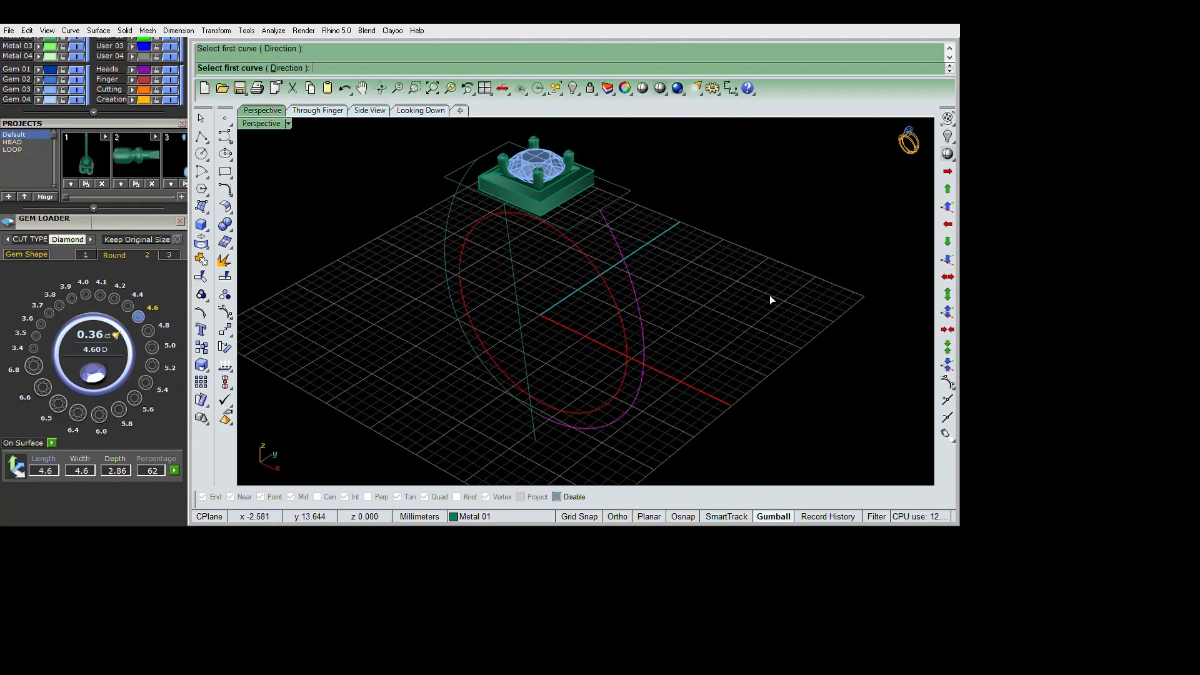
click(643, 320)
Mirror the 3D shank edge curve across the X axis through origin 0, keeping the original
text(sl)
key(Return)
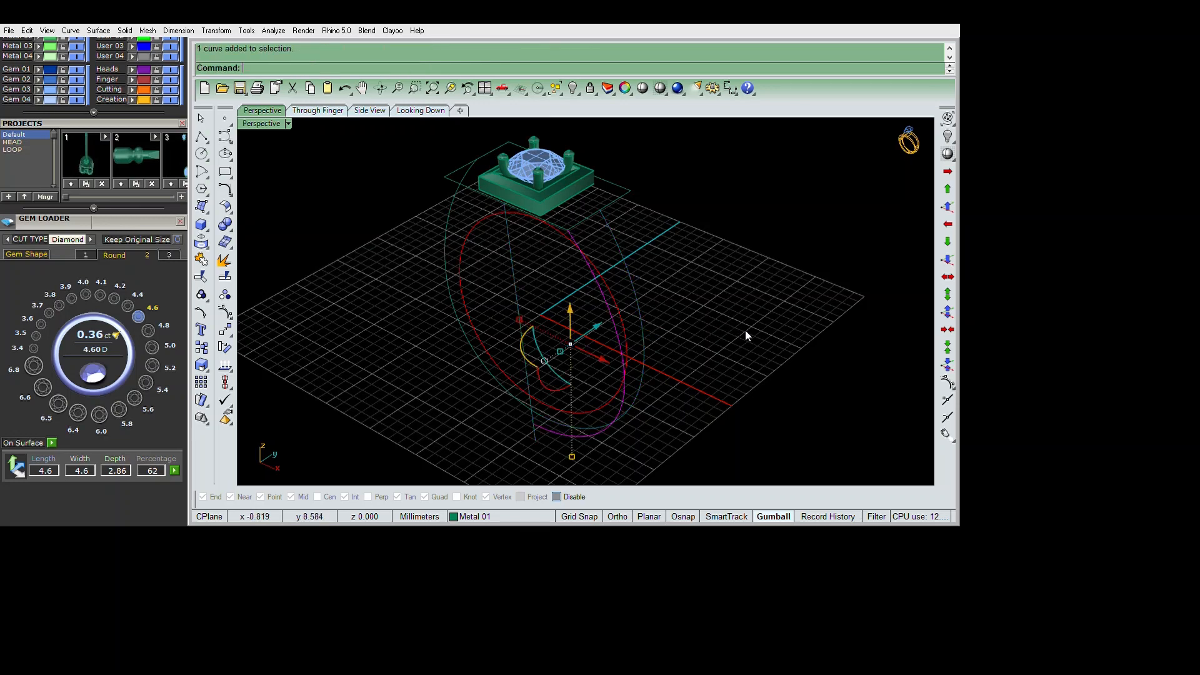
right_drag(745, 329, 715, 350)
text(mi)
key(Return)
text(0)
key(Return)
key(F8)
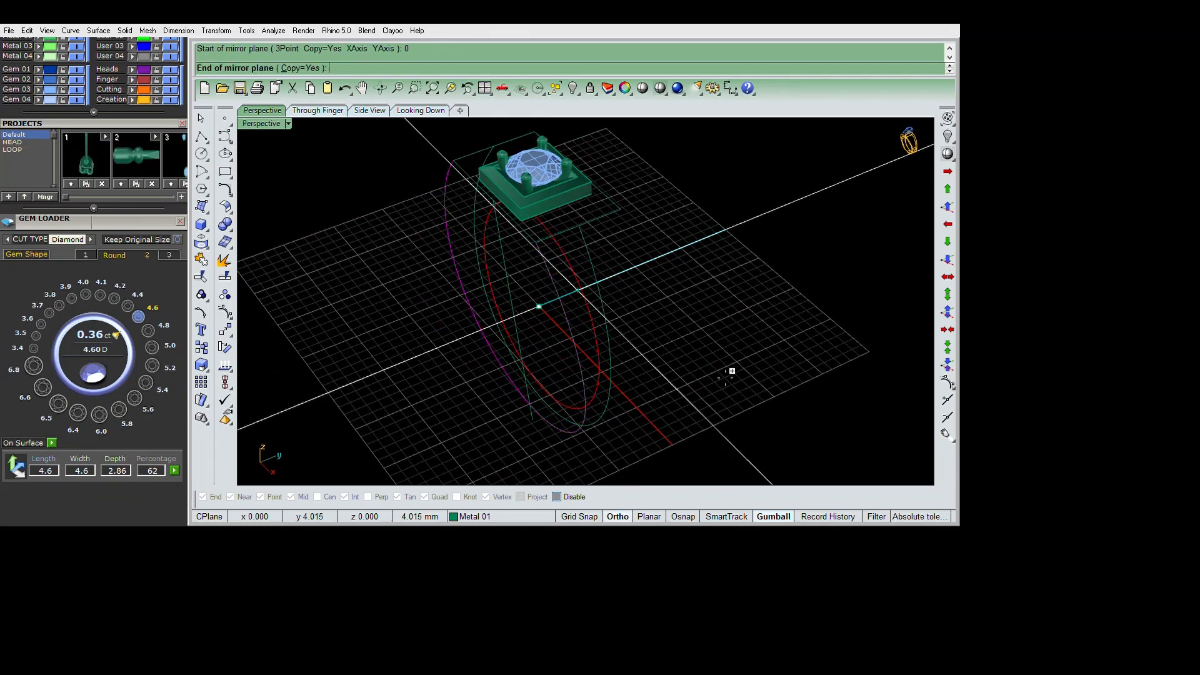
shift+click(632, 277)
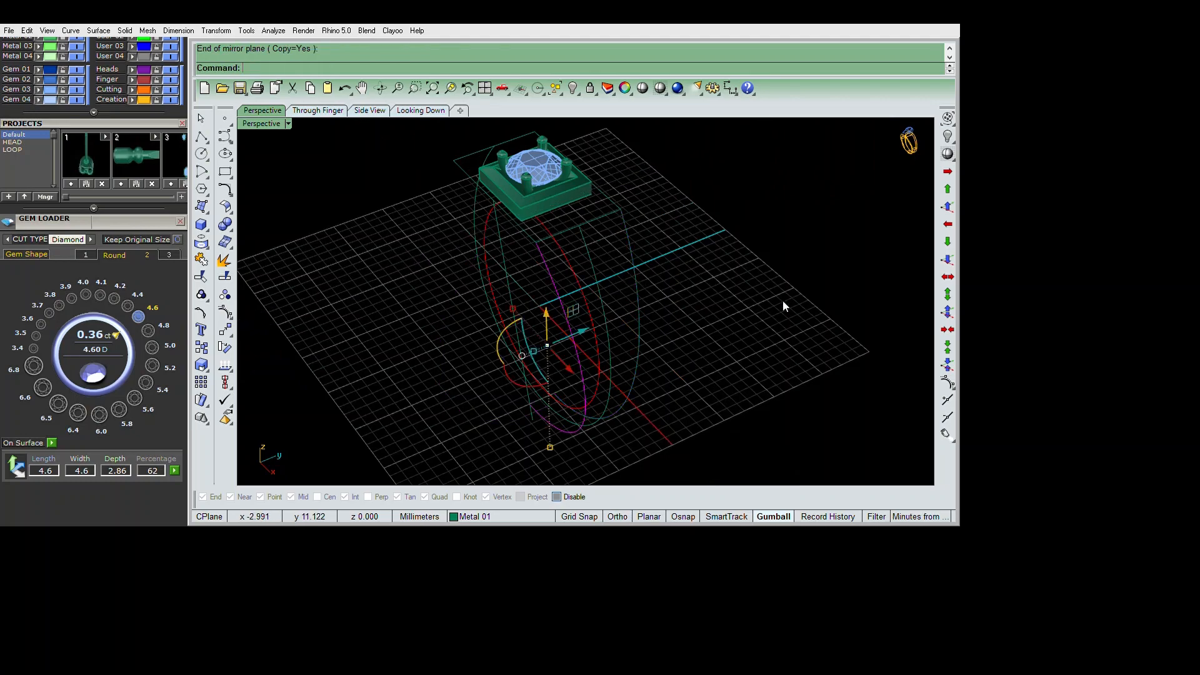
Loft a surface between the two mirrored shank edge curves
text(sl)
key(Return)
right_drag(751, 345, 791, 325)
text(lo)
key(Return)
key(Return)
Offset the lofted shank surface inward by 5 mm as a solid with round corners
text(sl)
key(Return)
text(os)
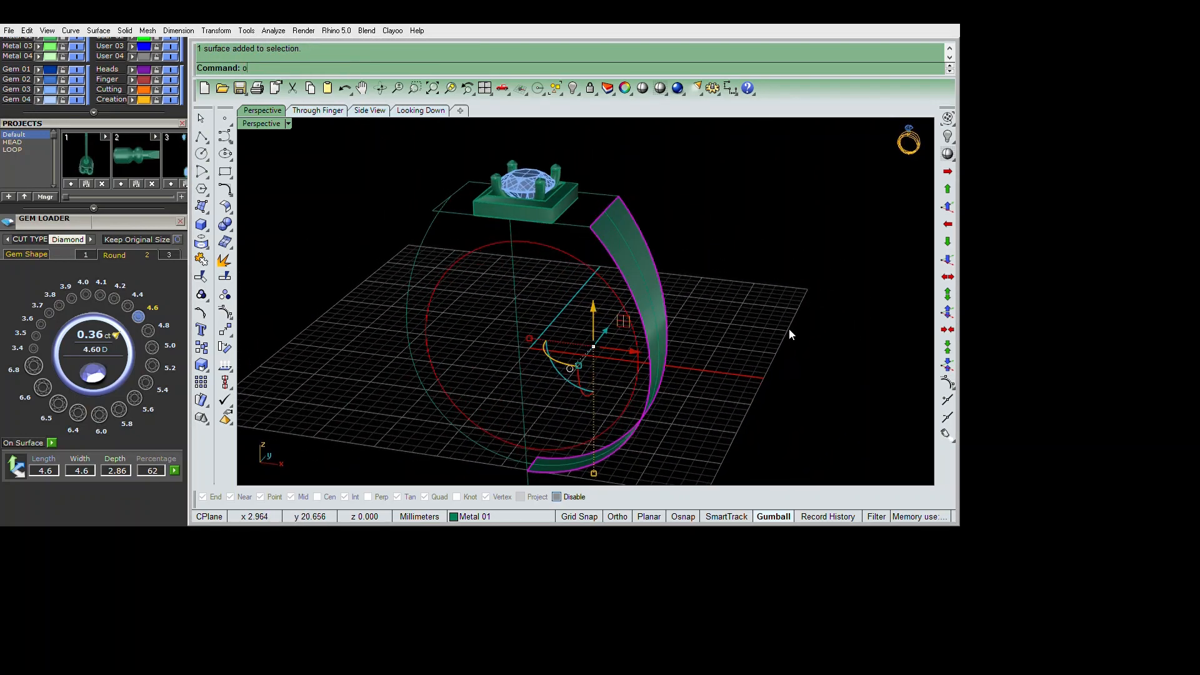
key(Return)
key(Return)
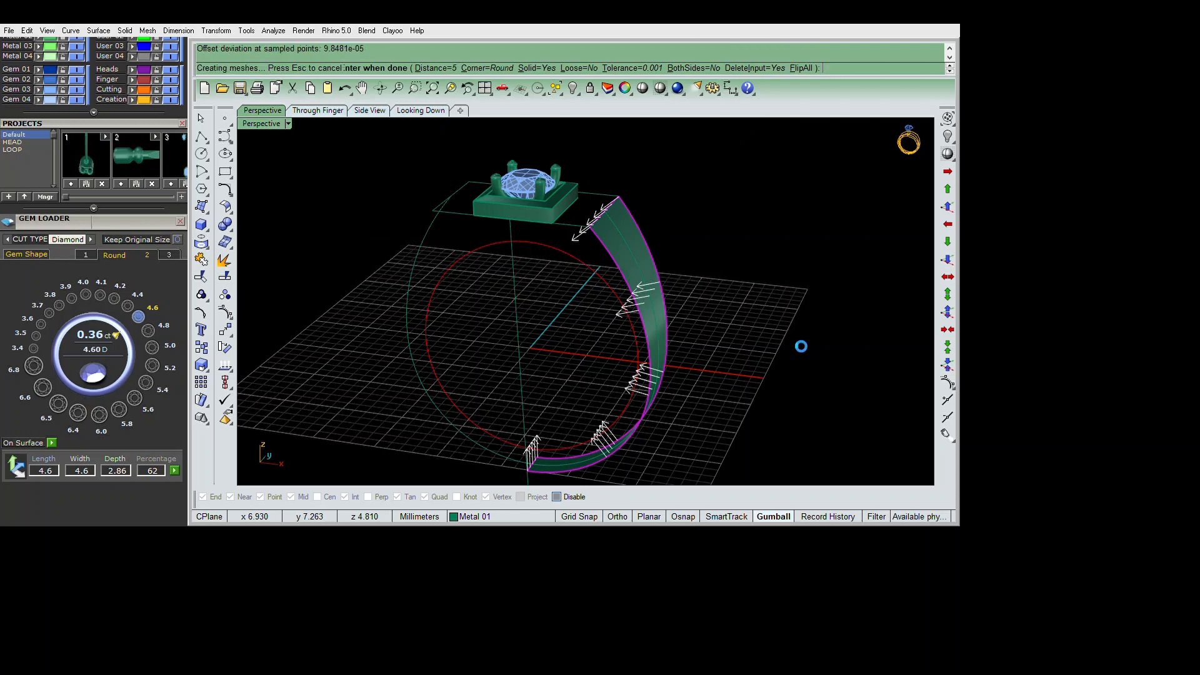
right_drag(723, 343, 752, 325)
key(Return)
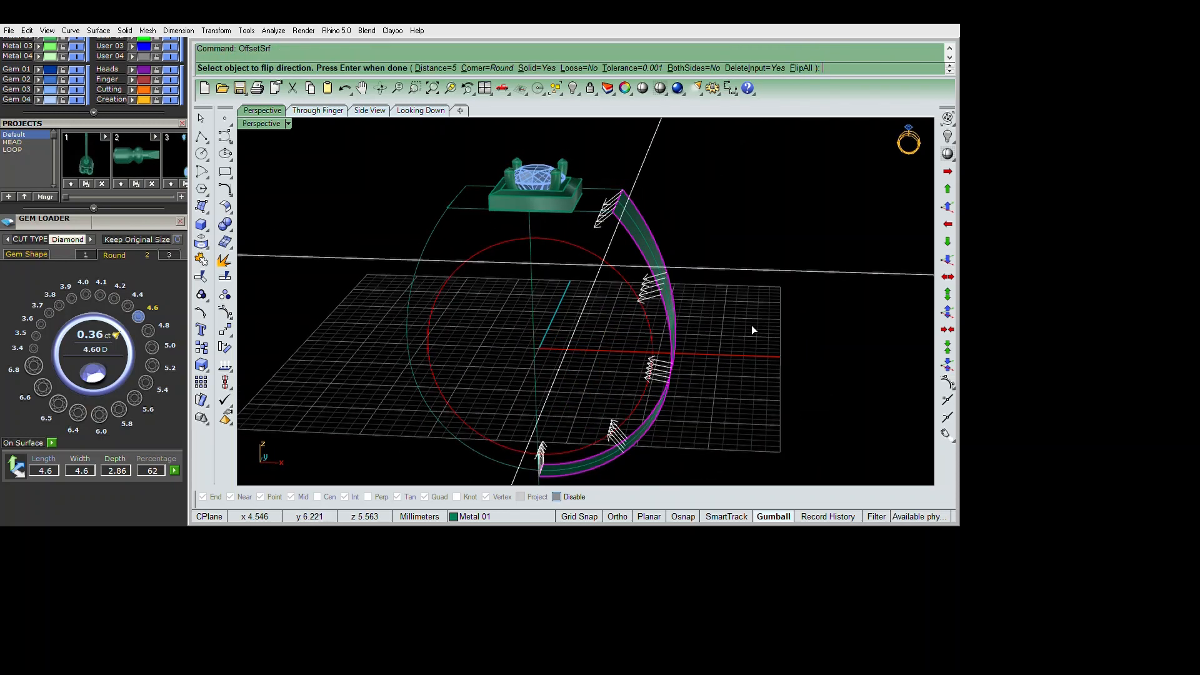
key(Return)
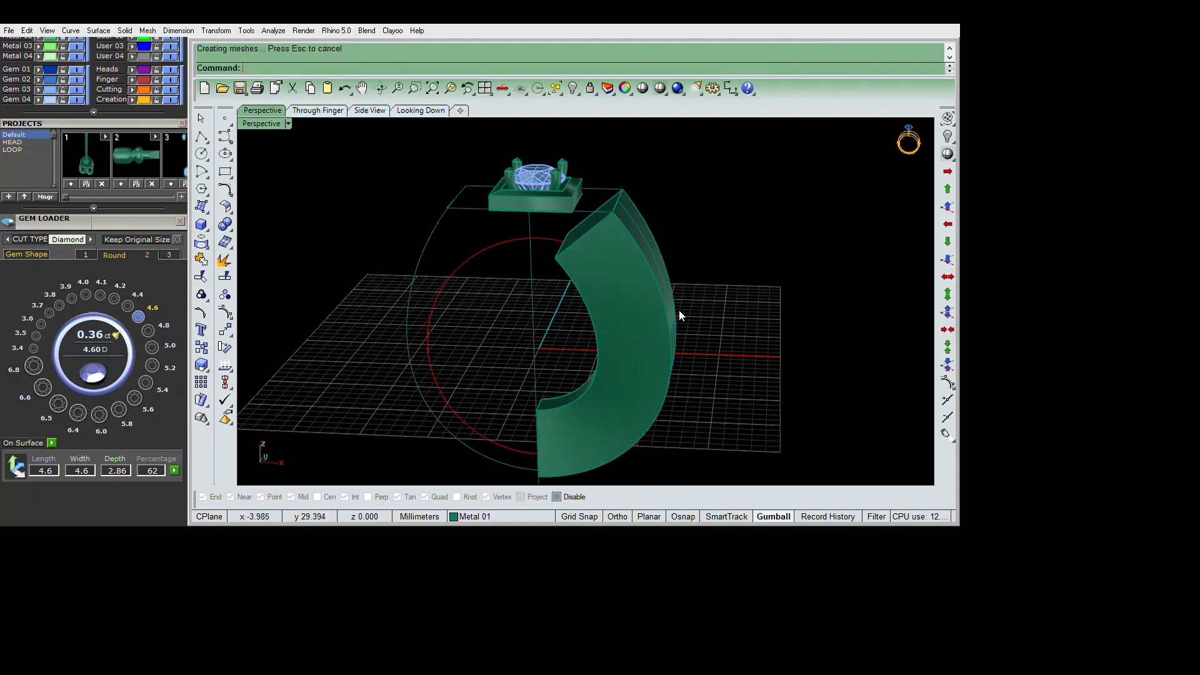
Extrude the finger circle to both sides by about 18 mm as a solid cylinder through the shank
click(636, 296)
scroll(636, 296, down, 4)
right_drag(636, 298, 678, 344)
text(e)
key(Return)
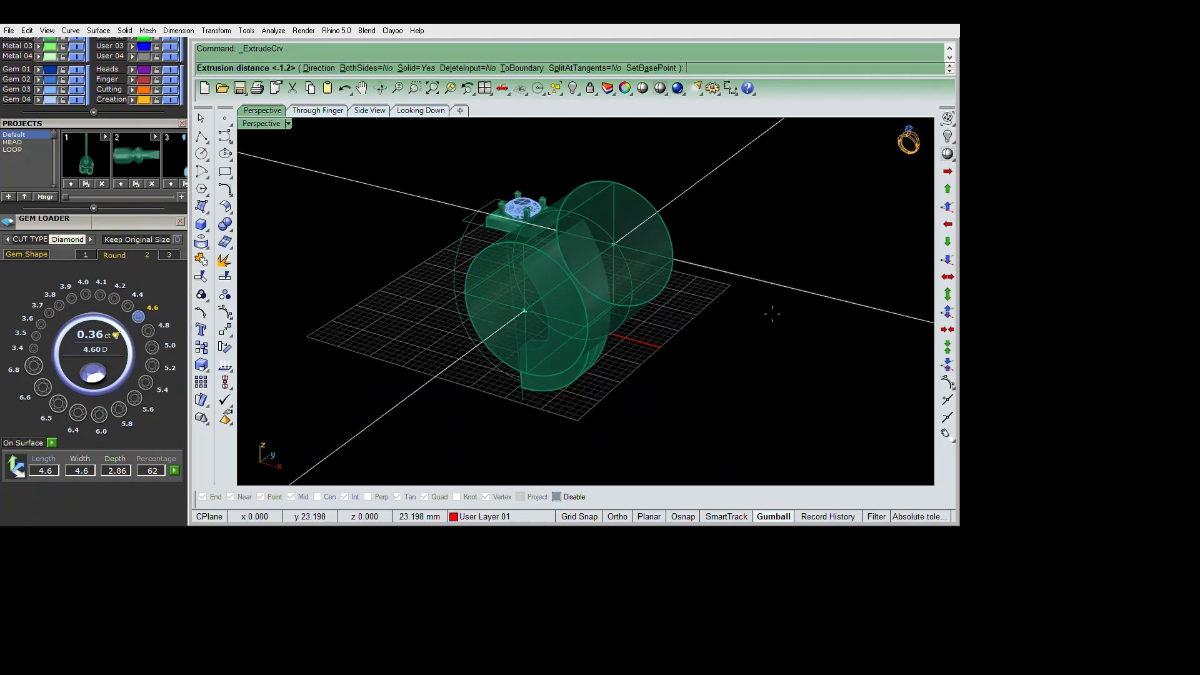
click(757, 324)
Boolean split the half-shank solid with the finger-size cylinder
right_drag(748, 326, 759, 280)
click(609, 324)
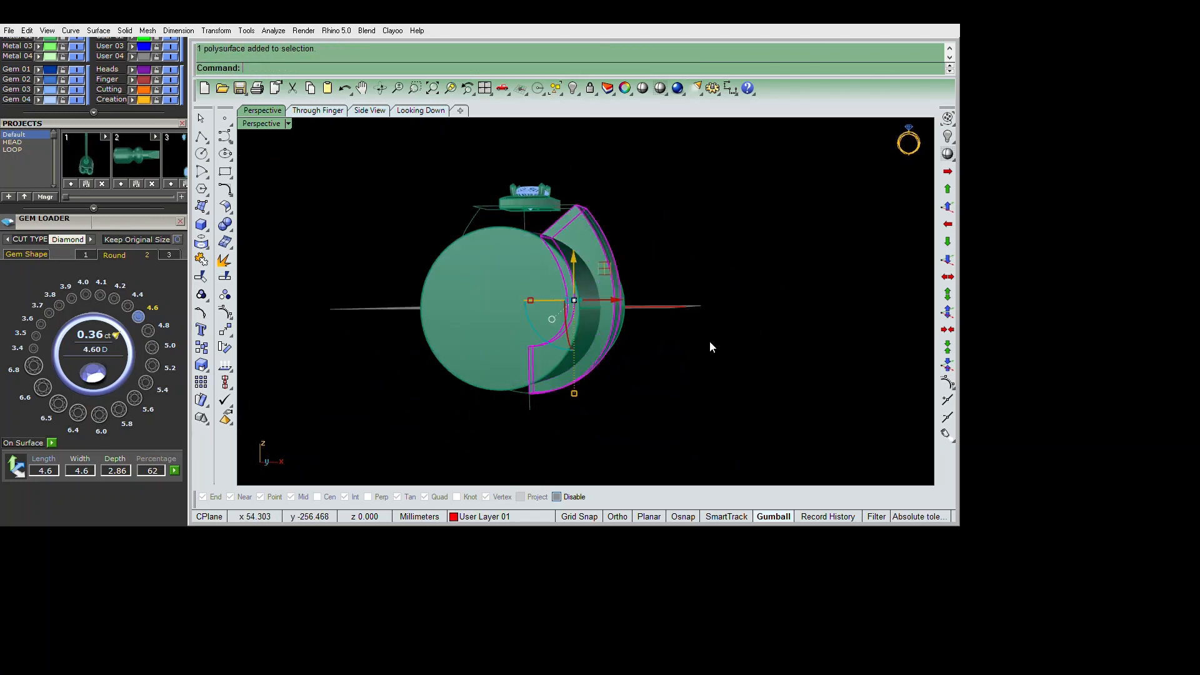
click(651, 388)
drag(611, 418, 722, 301)
right_drag(729, 306, 734, 367)
text(b)
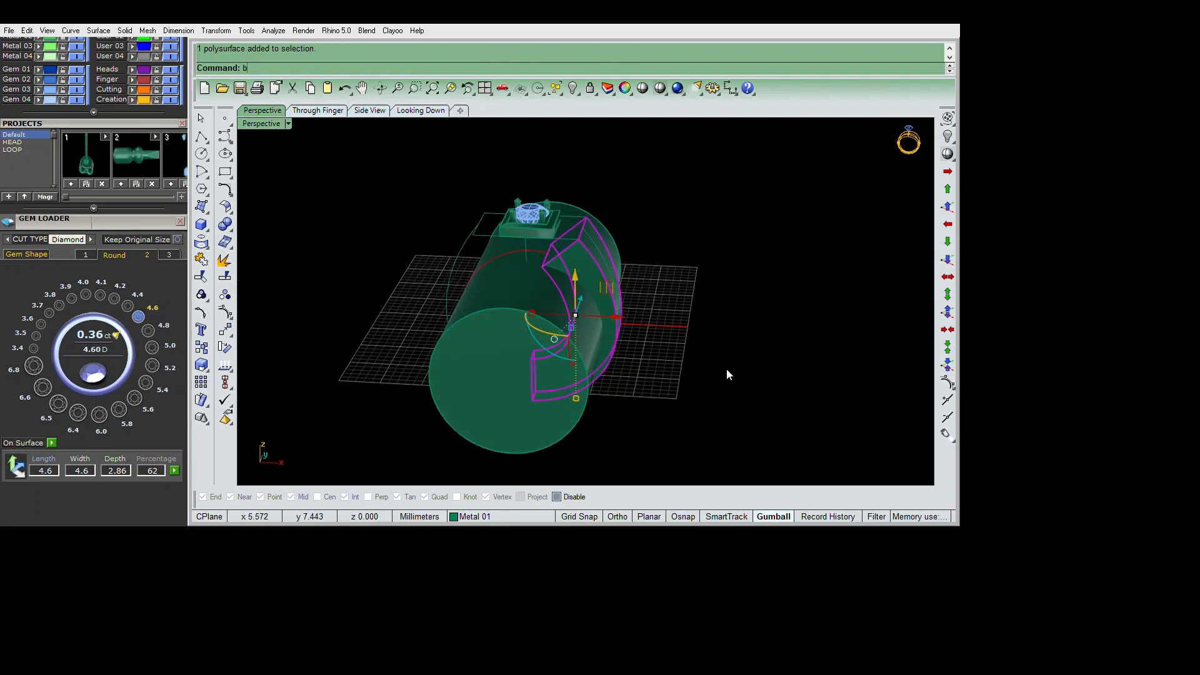
text(s)
key(Return)
click(577, 416)
key(Return)
Delete the cylinder and the cut-off shank piece inside the finger hole
click(575, 406)
key(Delete)
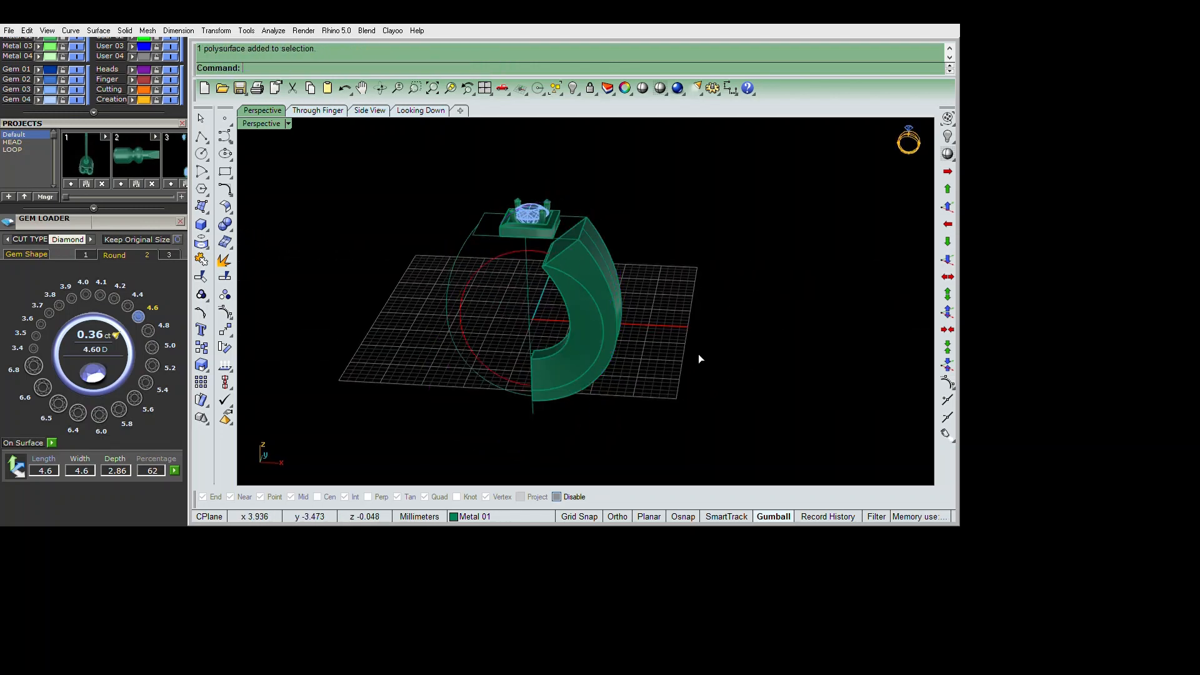
key(Delete)
right_drag(717, 337, 696, 275)
scroll(710, 294, up, 4)
click(636, 329)
click(711, 295)
text(e)
key(Return)
key(Escape)
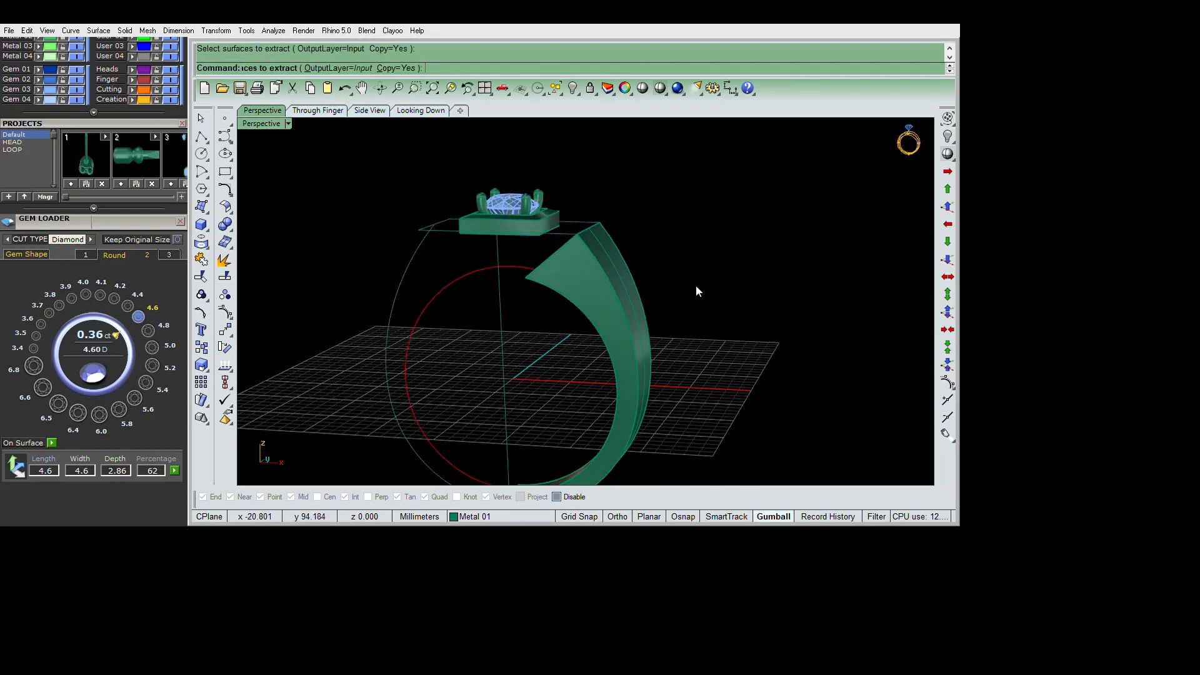
Extrude the wide rectangle downward into a solid base slab under the setting
text(ee)
key(Return)
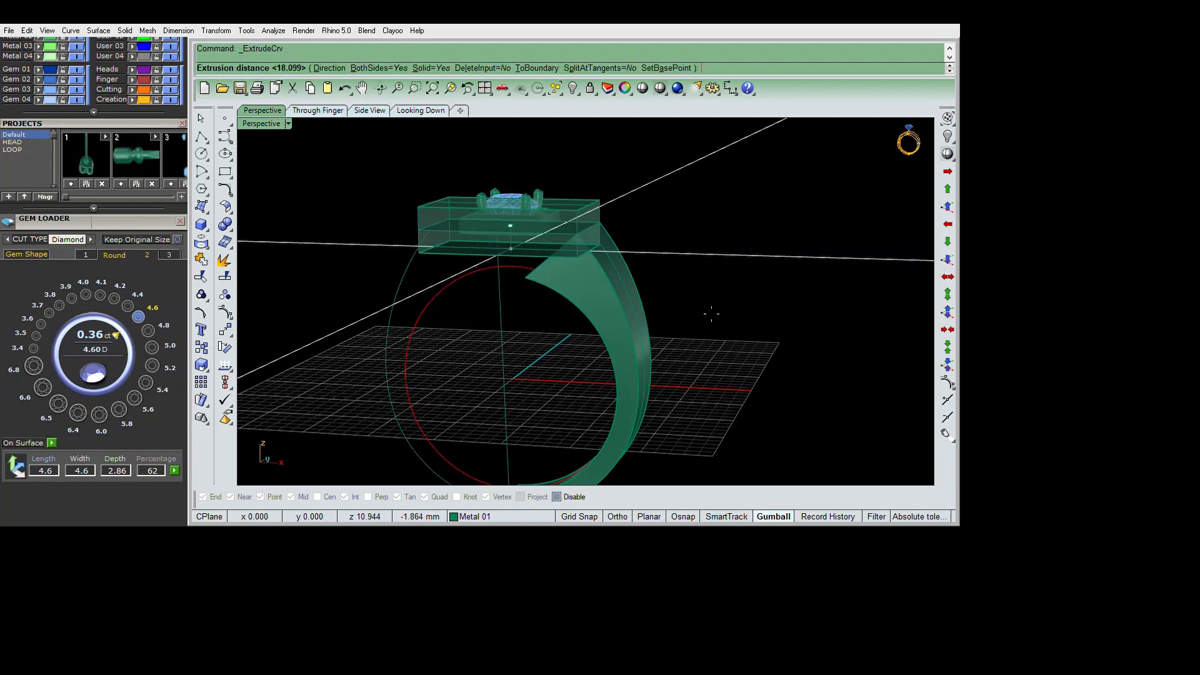
click(704, 304)
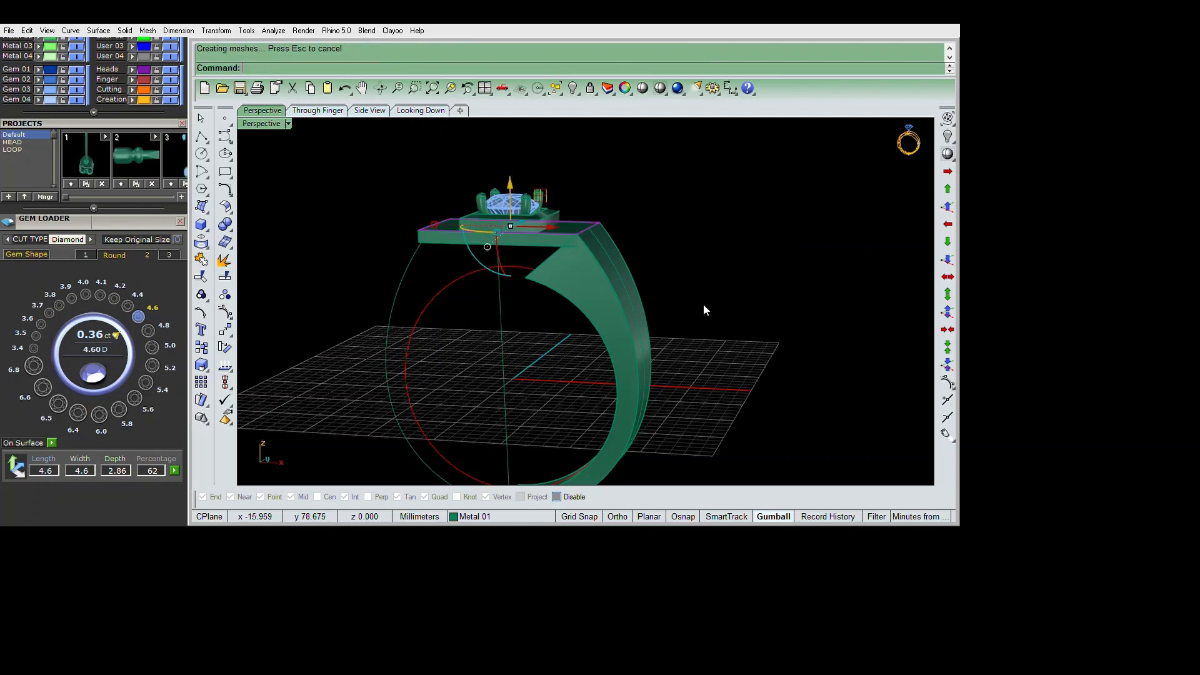
Extract a copy of the base slab's underside face
mouse_move(707, 288)
right_down()
mouse_move(701, 221)
mouse_move(671, 250)
mouse_move(692, 255)
mouse_move(693, 287)
right_up()
scroll(671, 249, up, 3)
key(Escape)
text(e)
key(Return)
click(671, 251)
key(Return)
Invert the selection and lock everything except the extracted underside face
text(i)
key(Return)
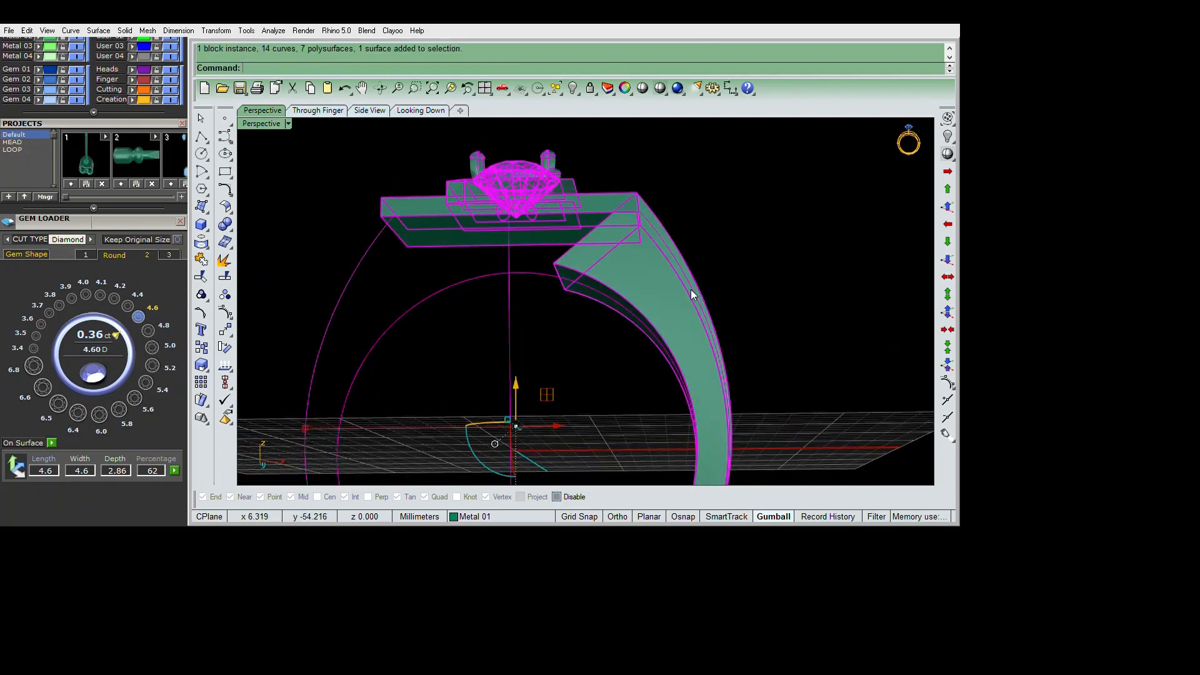
key(ctrl+l)
Duplicate the border of the extracted underside face as a curve
key(ctrl+a)
text(D)
key(Return)
text(i)
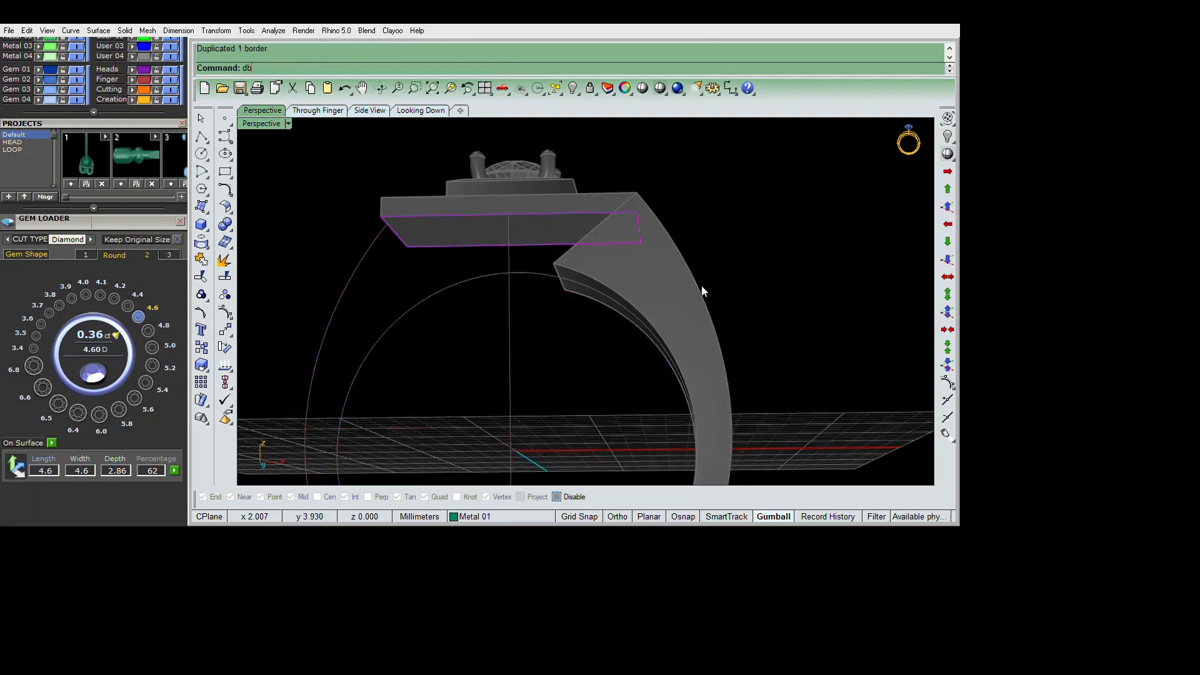
Delete the extracted underside face and offset its border curve 1 mm inward
key(Return)
key(Delete)
key(ctrl+a)
right_drag(745, 280, 740, 254)
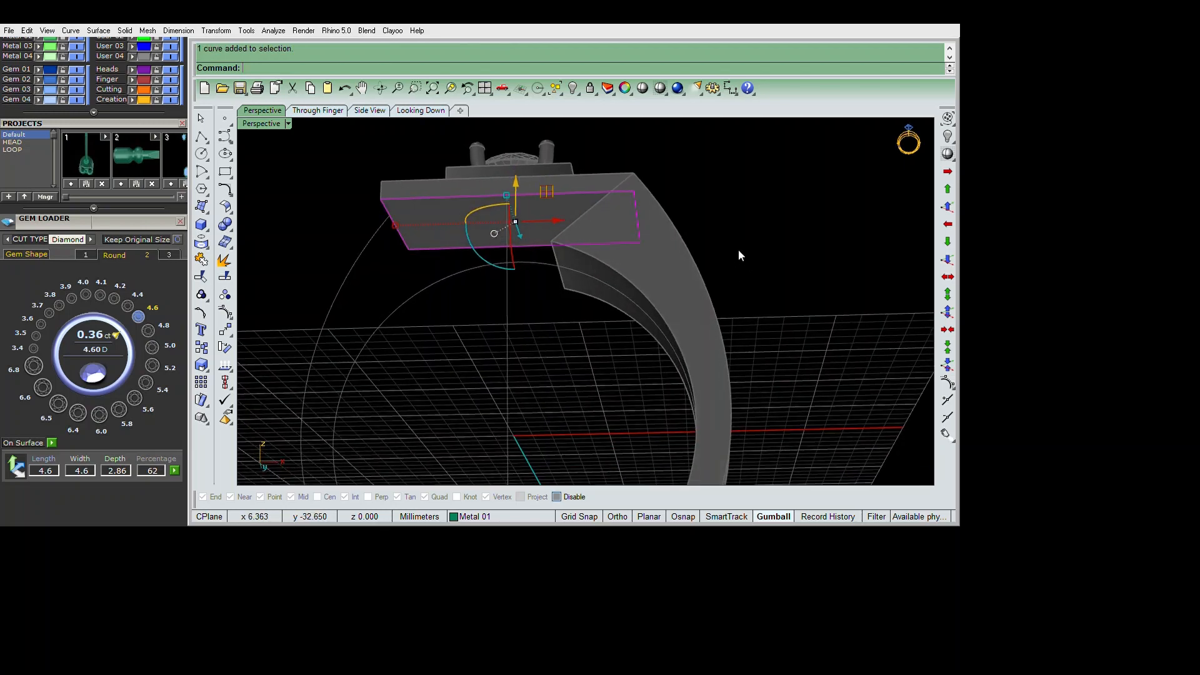
text(Offset)
key(Return)
text(1)
key(Return)
click(575, 199)
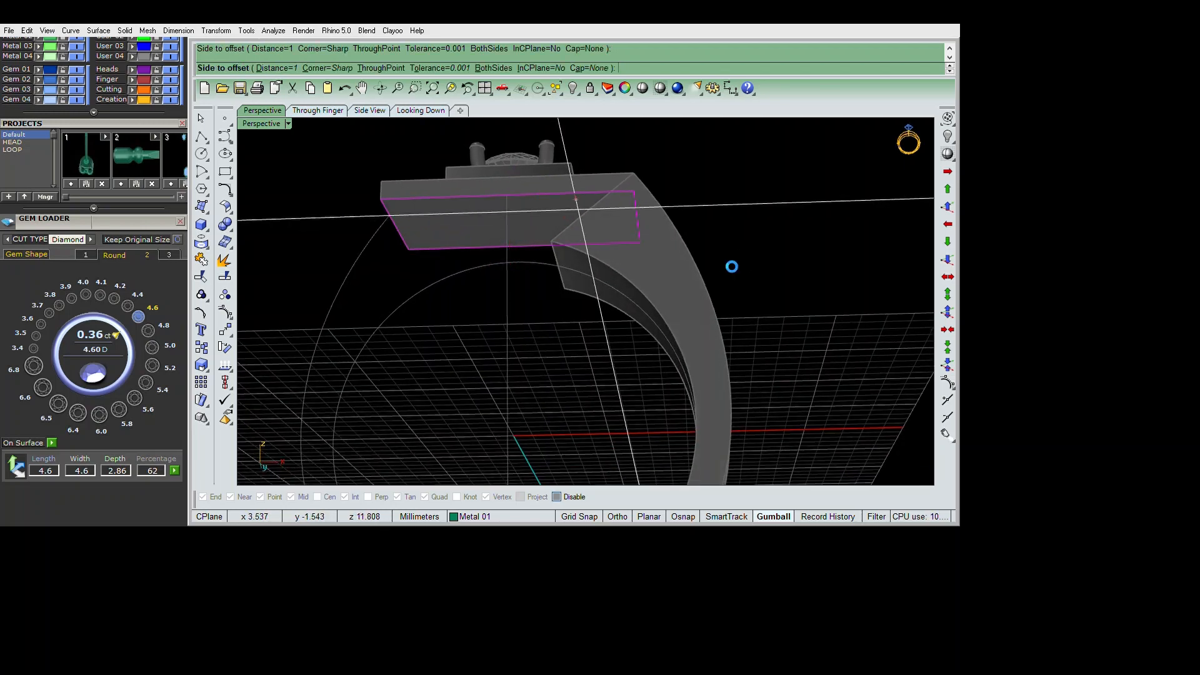
Extrude the border curve and its offset downward together into a solid hollow block under the slab
key(ctrl+a)
right_drag(745, 223, 708, 324)
text(e)
key(Return)
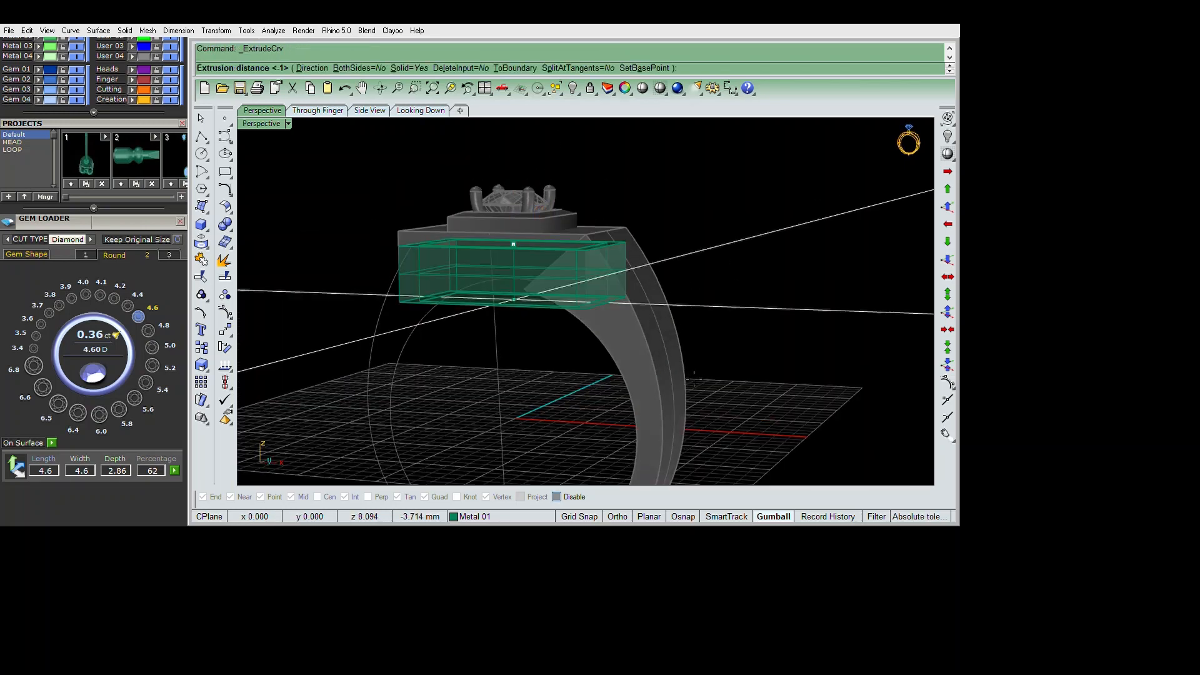
click(674, 368)
Delete the leftover border curves and unlock all locked objects
right_drag(670, 380, 716, 382)
key(Delete)
text(ul)
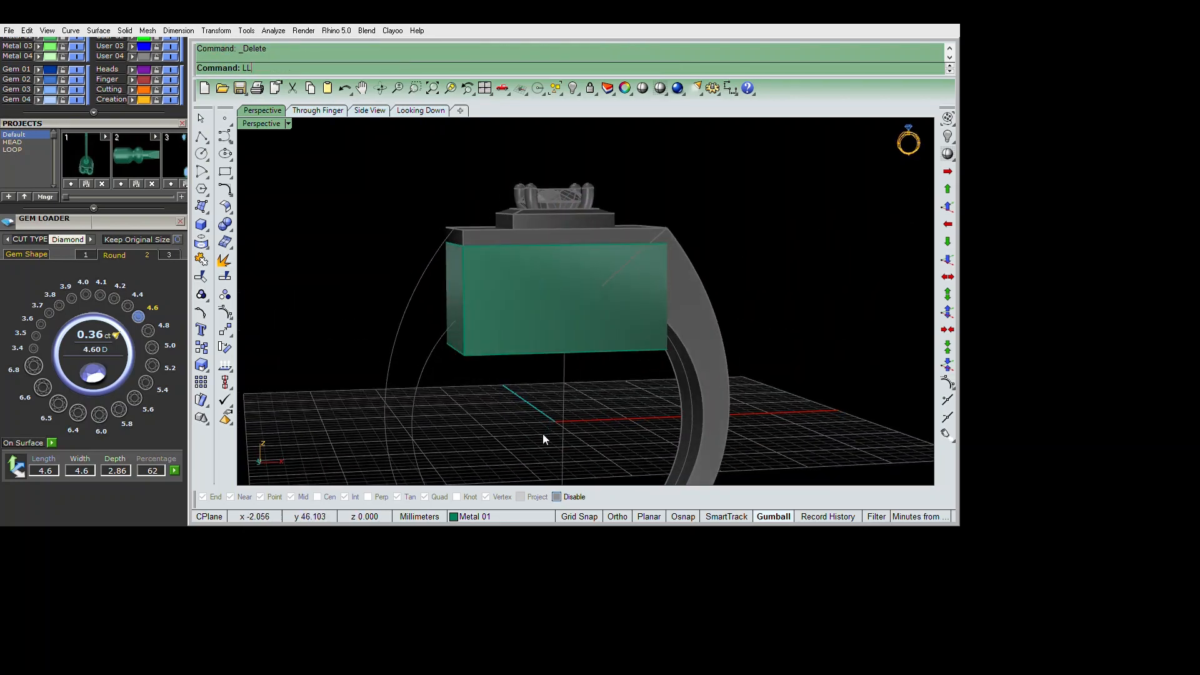
key(Return)
Extrude the finger circle to both sides into a solid cylinder running past the ring's full width
click(672, 344)
right_drag(600, 375, 681, 411)
text(ec)
key(Return)
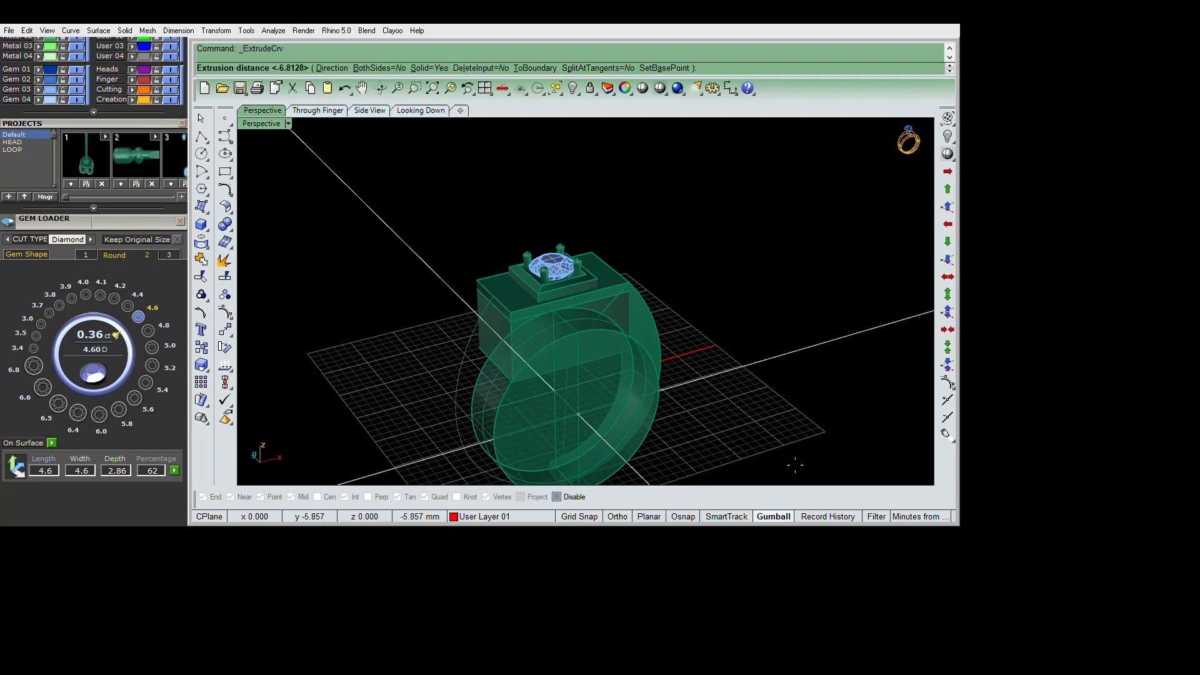
scroll(792, 452, down, 4)
text(b)
key(Return)
click(814, 469)
Subtract the finger cylinder from the hollow block with Boolean Difference
scroll(797, 459, up, 5)
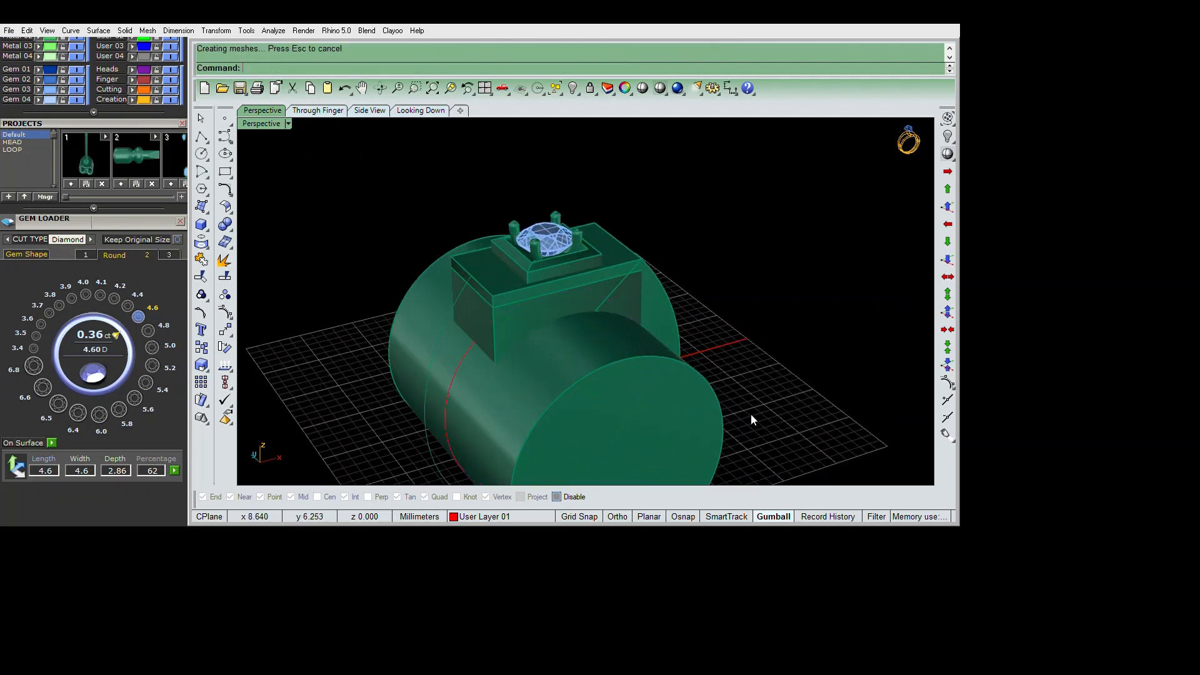
click(632, 302)
right_drag(762, 407, 737, 404)
text(bd)
key(Return)
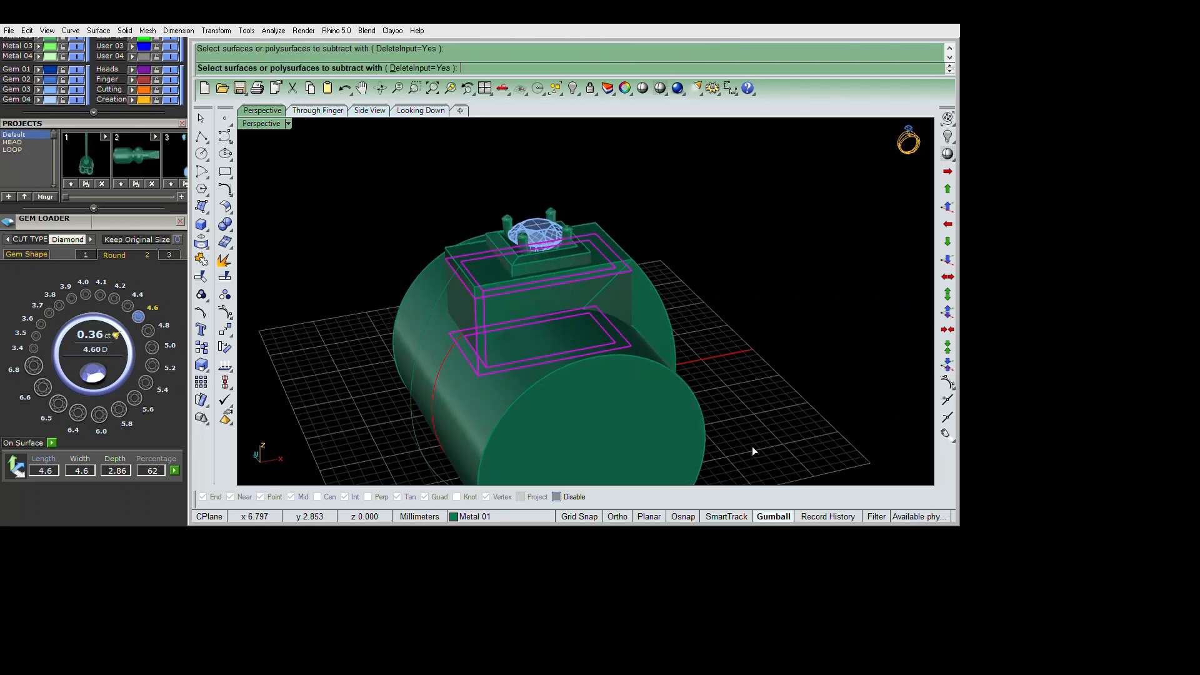
click(697, 443)
key(Return)
Create a vertical cutting plane for the shank in the through-finger view, starting at the slab's outer upper corner
right_drag(809, 424, 774, 361)
scroll(624, 281, up, 2)
click(623, 280)
double_click(262, 124)
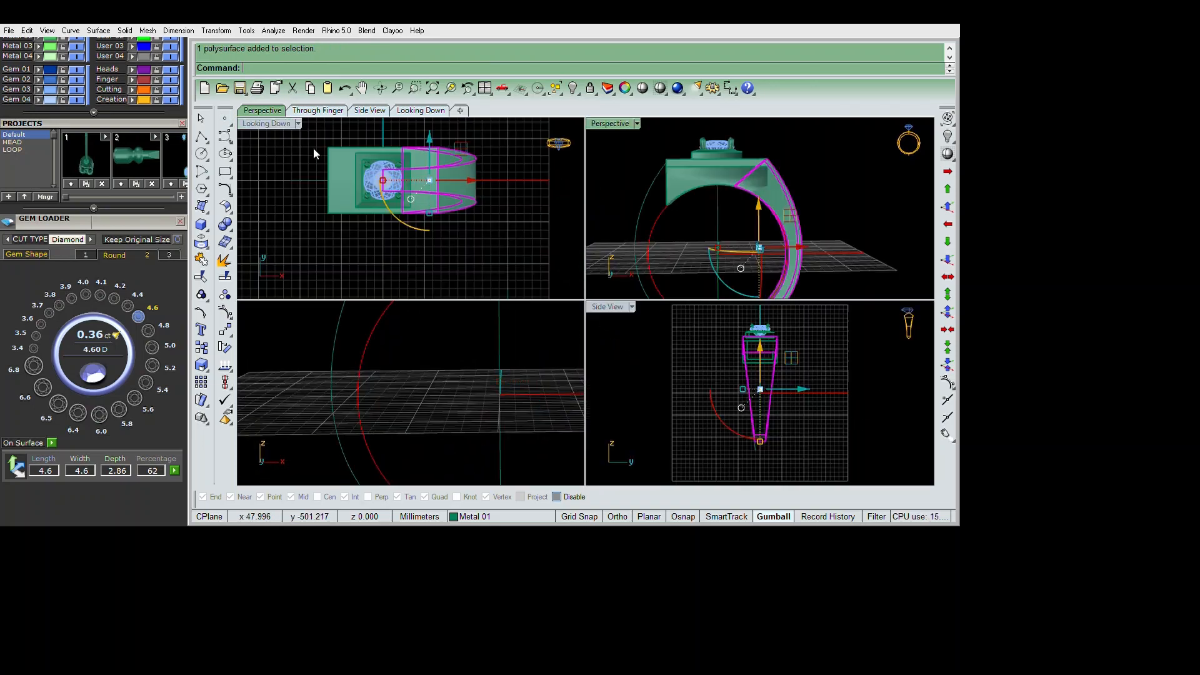
double_click(270, 306)
right_drag(673, 371, 629, 381)
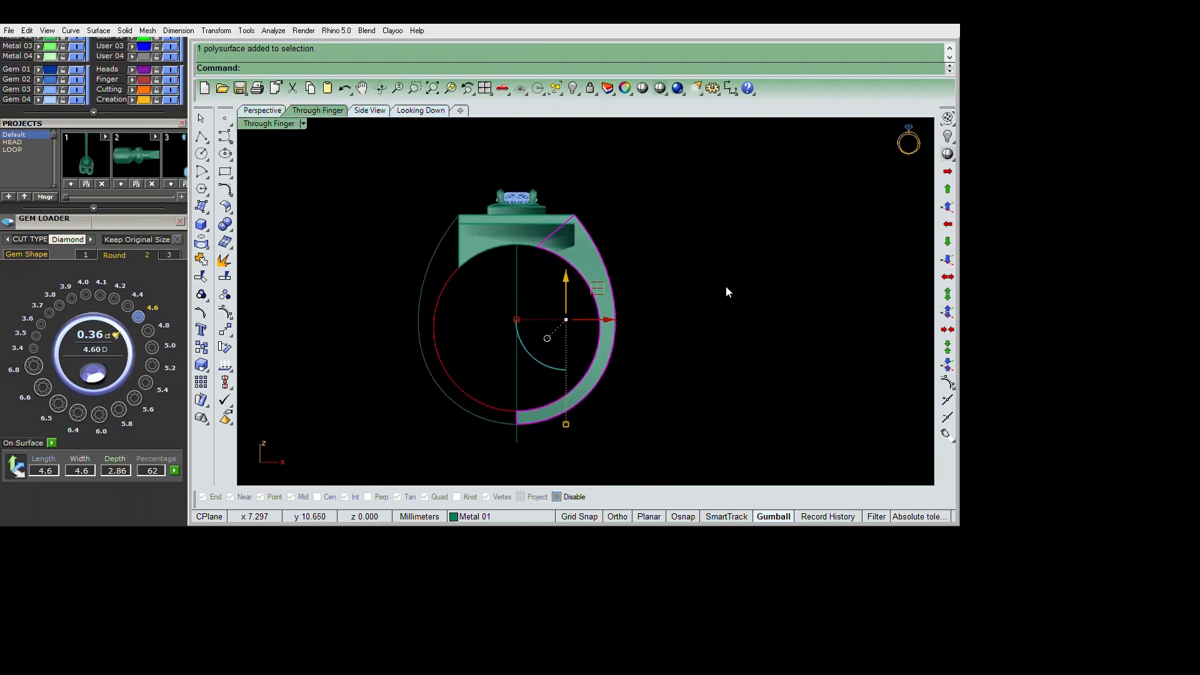
text(cp)
key(Return)
scroll(593, 219, up, 4)
alt+click(565, 214)
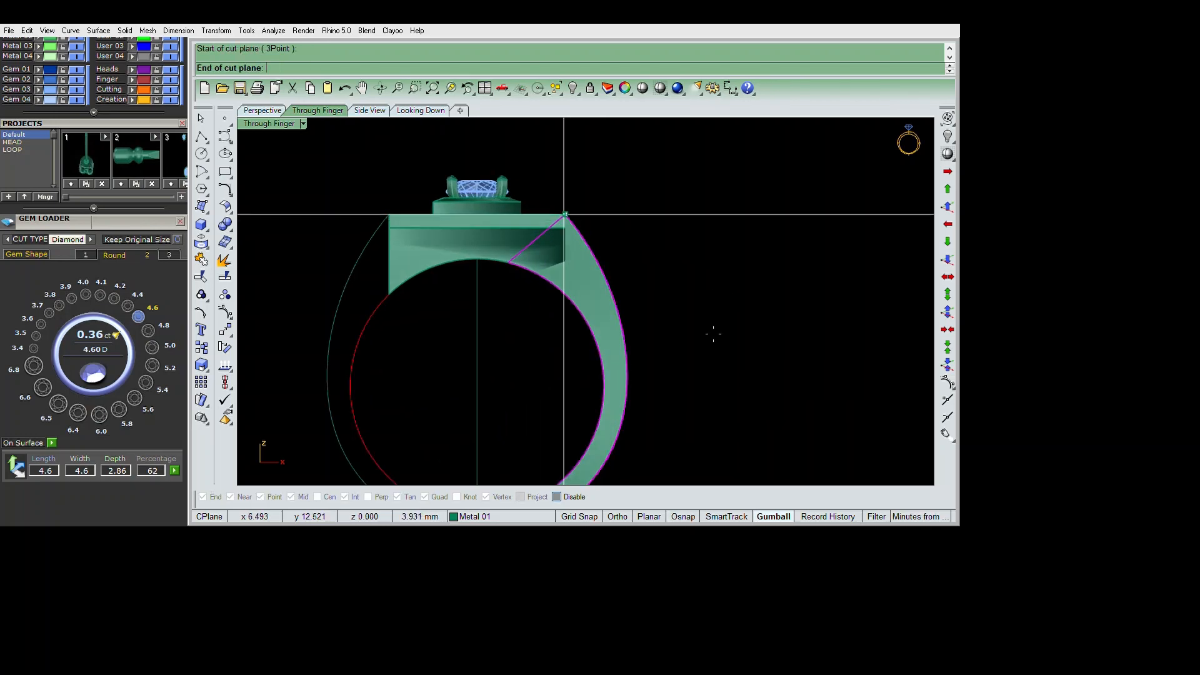
shift+click(716, 379)
right_click(705, 396)
scroll(706, 394, down, 6)
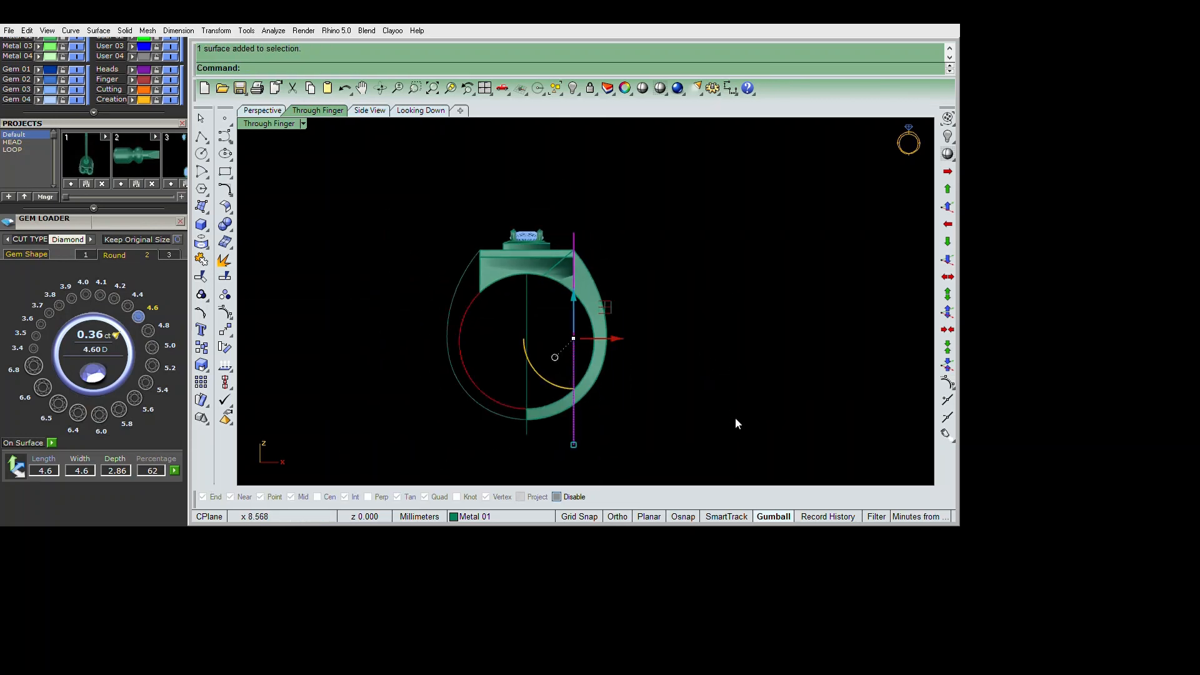
Move the cutting plane straight up so it crosses only the upper part of the shank
text(m)
key(Return)
click(748, 436)
shift+click(757, 321)
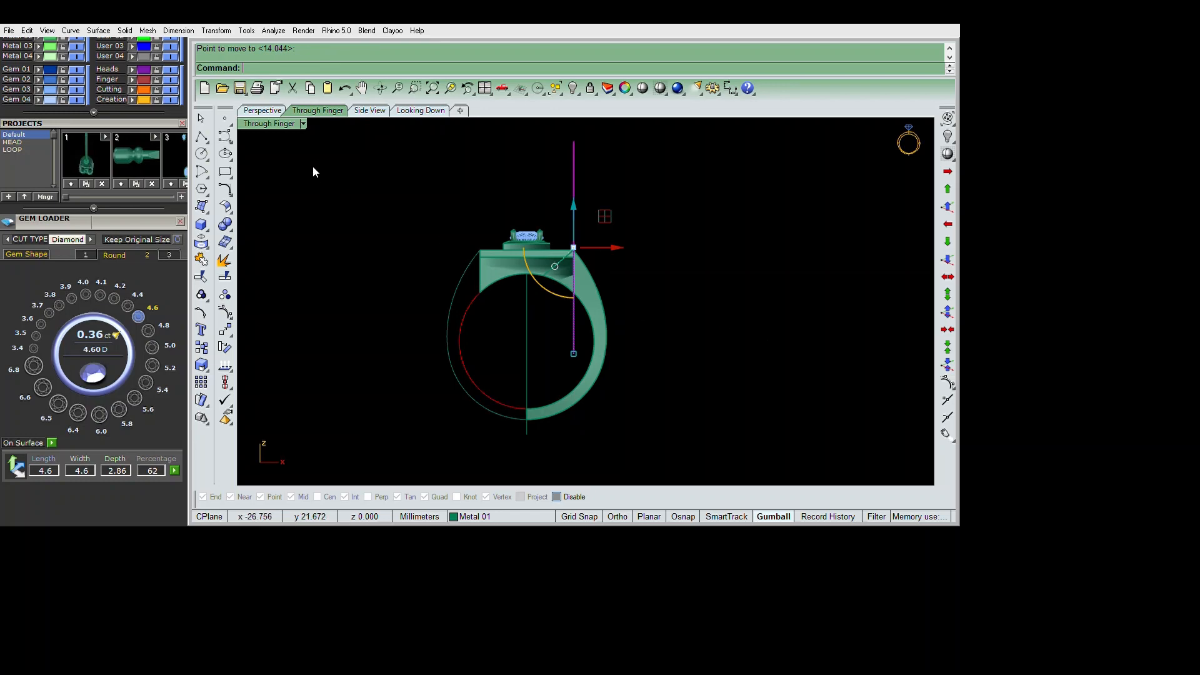
Split the shank with the cutting plane using Boolean Split in the perspective view
double_click(281, 124)
double_click(612, 124)
right_drag(779, 268, 714, 358)
click(715, 358)
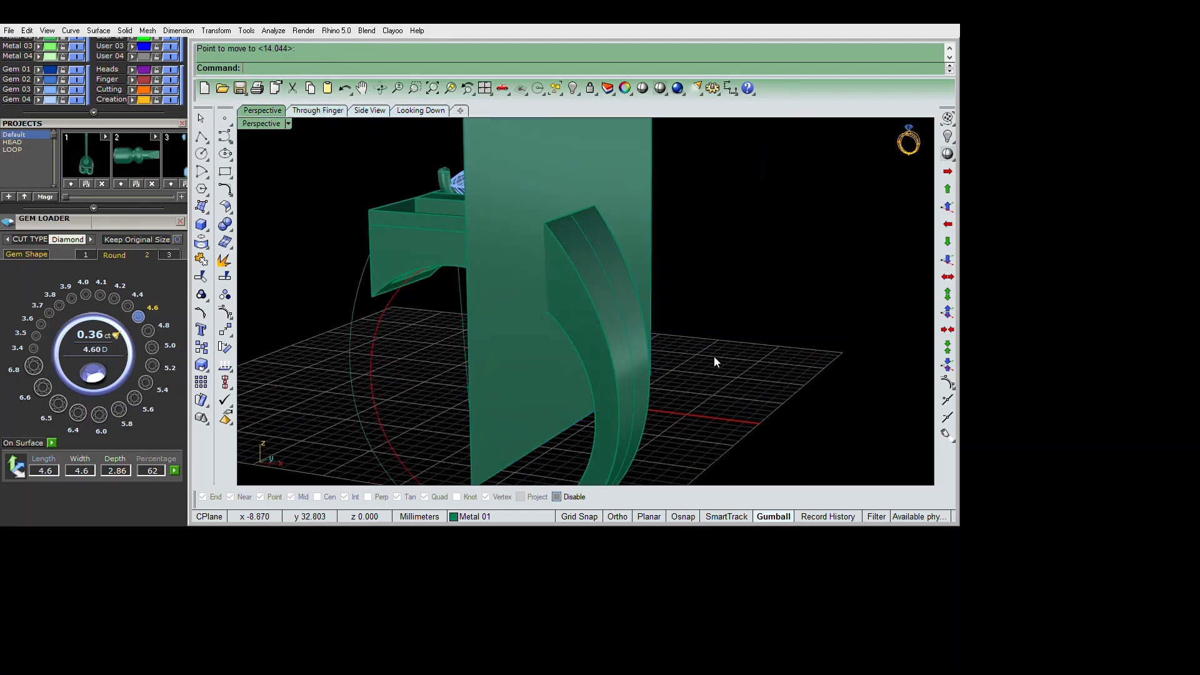
click(714, 359)
text(bs)
key(Return)
click(655, 431)
right_click(655, 434)
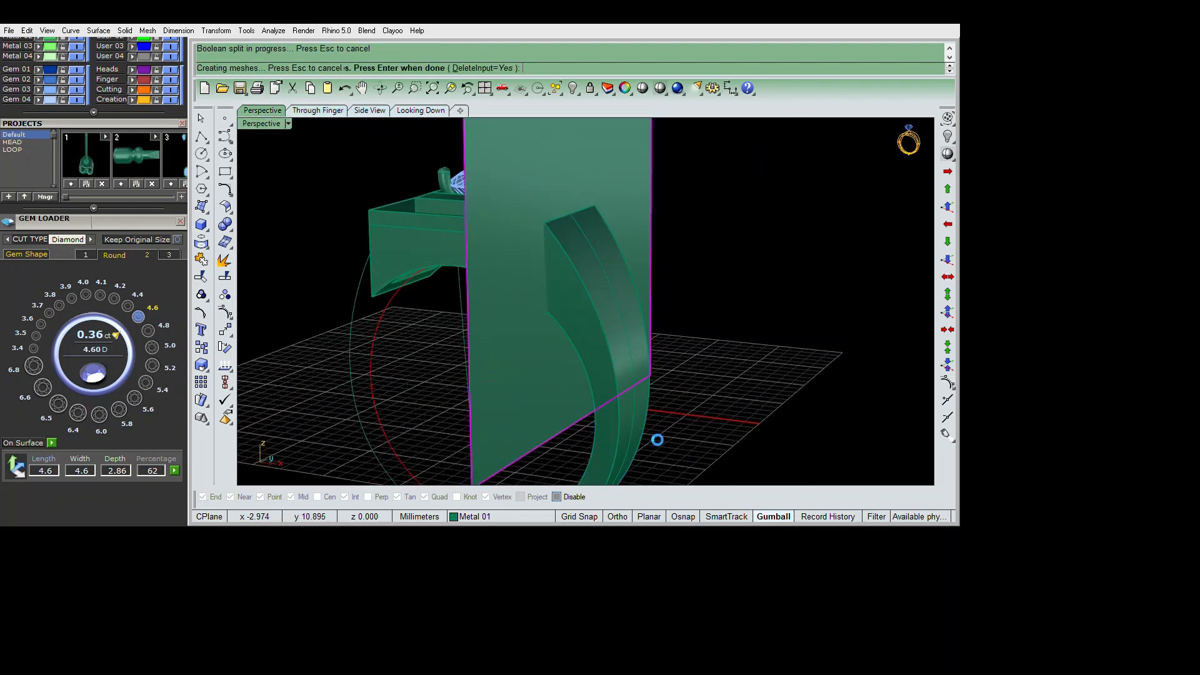
Delete the cutting plane, the split-off inner shank piece and the hollow block under the slab
click(639, 406)
key(Delete)
right_drag(639, 405, 744, 261)
click(700, 341)
key(Delete)
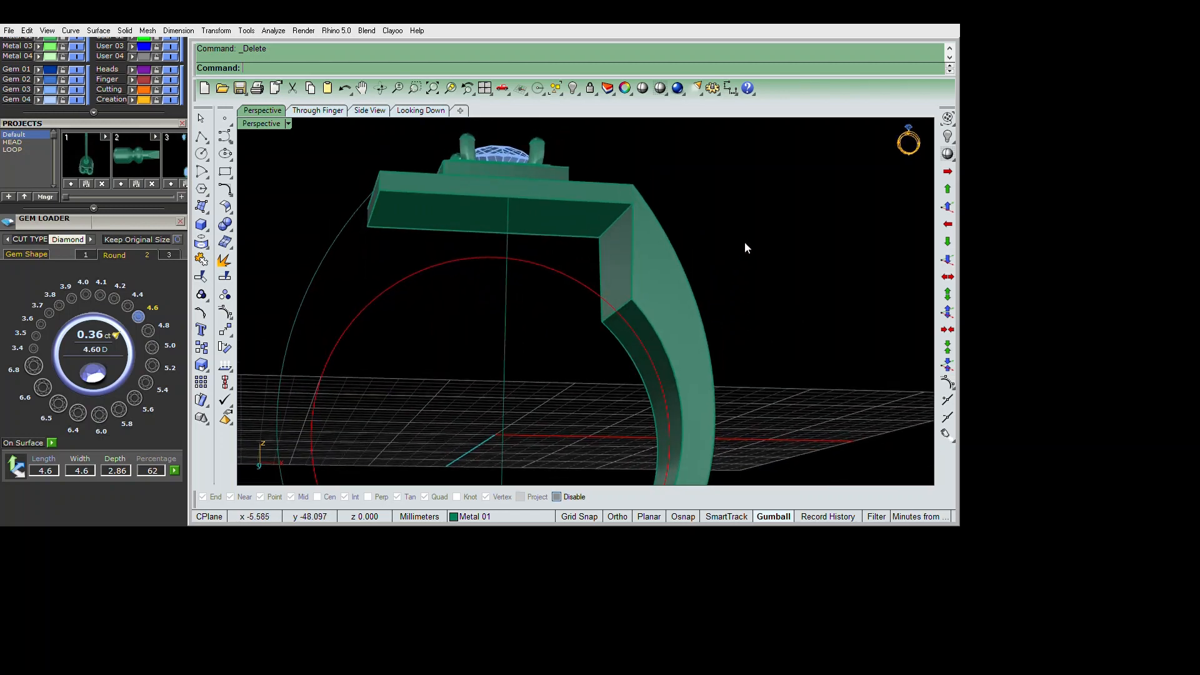
Extract a copy of the slab's underside face and extrude it downward into a block
text(x)
key(Return)
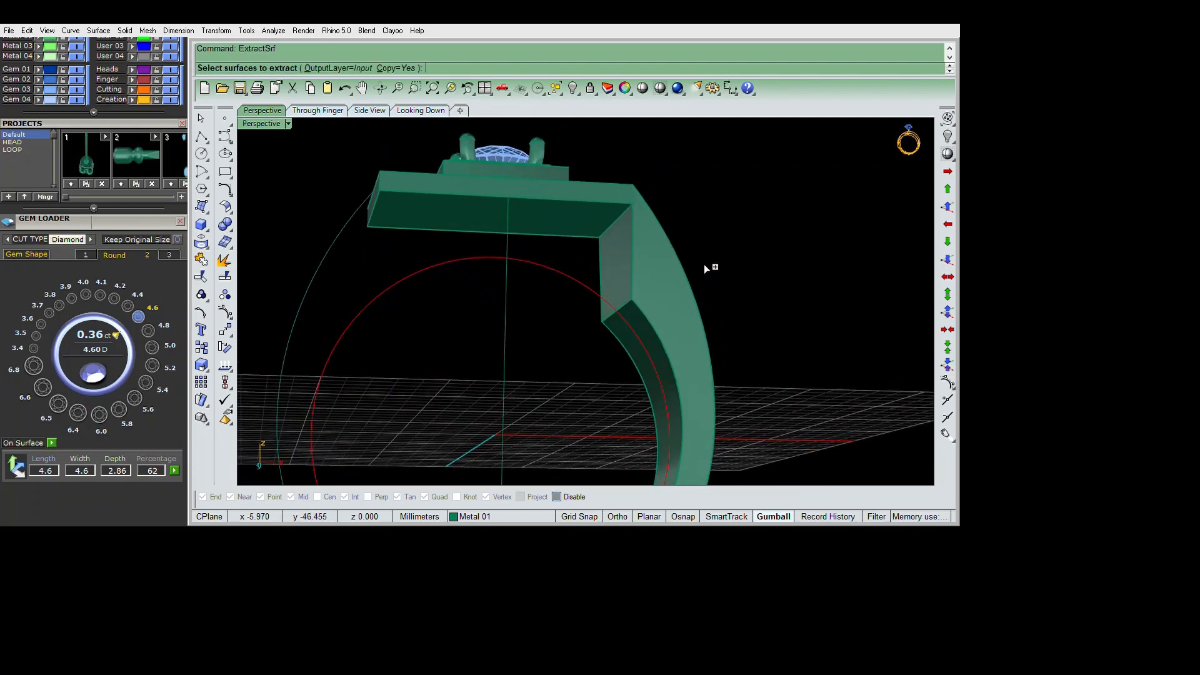
click(704, 264)
key(Return)
key(Delete)
right_drag(685, 345, 525, 429)
Extrude the finger circle to both sides again as a solid cutter for the block
click(362, 429)
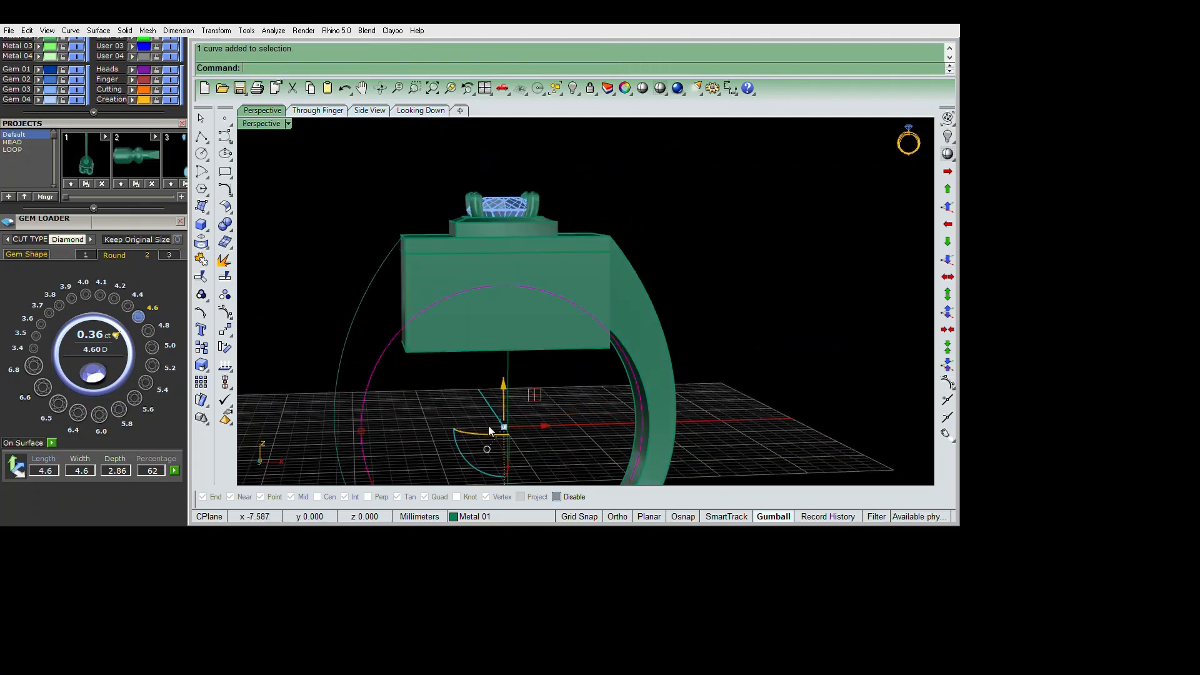
shift+right_drag(536, 373, 551, 310)
text(e)
key(Return)
click(614, 385)
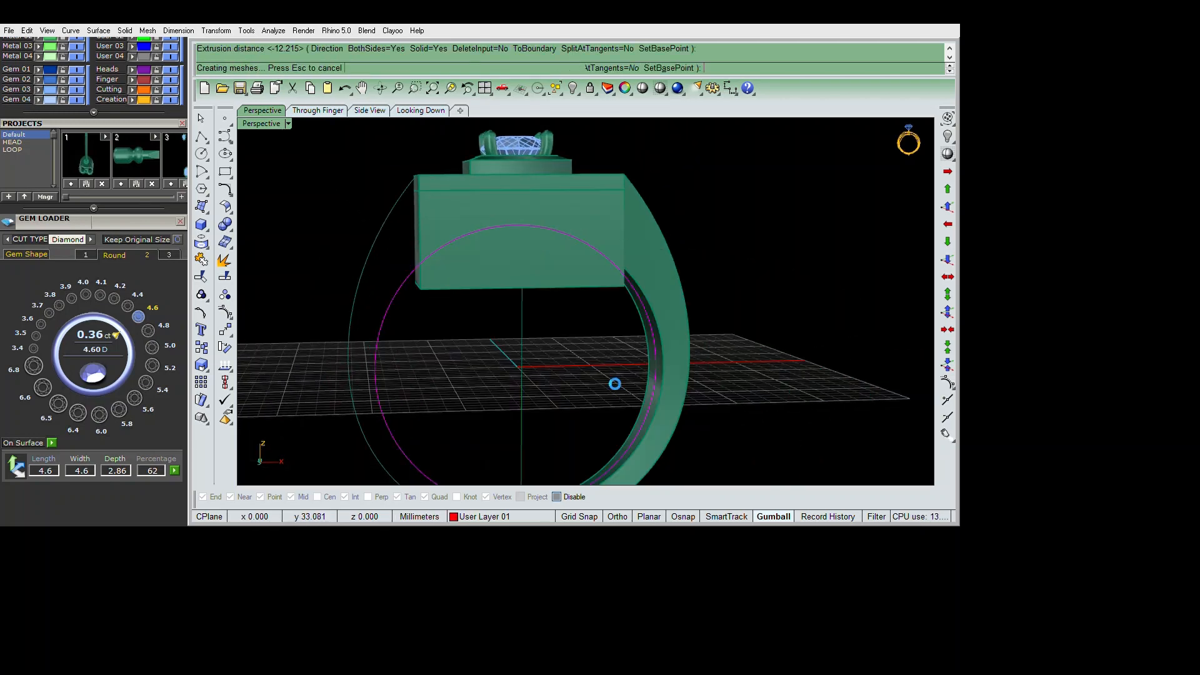
scroll(613, 383, down, 4)
Try to subtract the finger cylinder from the block under the slab
right_drag(614, 383, 530, 350)
click(588, 250)
text(bd)
key(Return)
click(732, 377)
key(Return)
Undo the Boolean Difference and delete the finger cylinder and the block under the slab
key(ctrl+z)
key(Delete)
key(Delete)
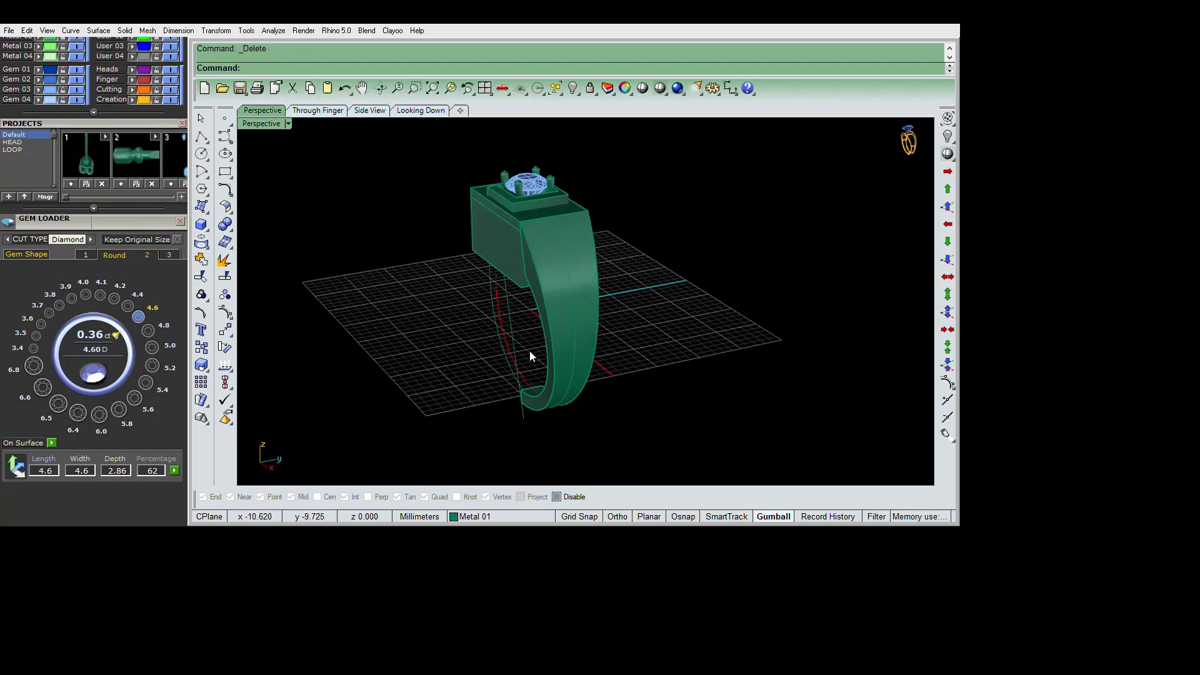
scroll(538, 344, up, 4)
click(641, 302)
key(Delete)
Remove a copy of the slab's outline rectangle from its group and place it at the slab's underside
right_drag(641, 302, 686, 301)
click(669, 259)
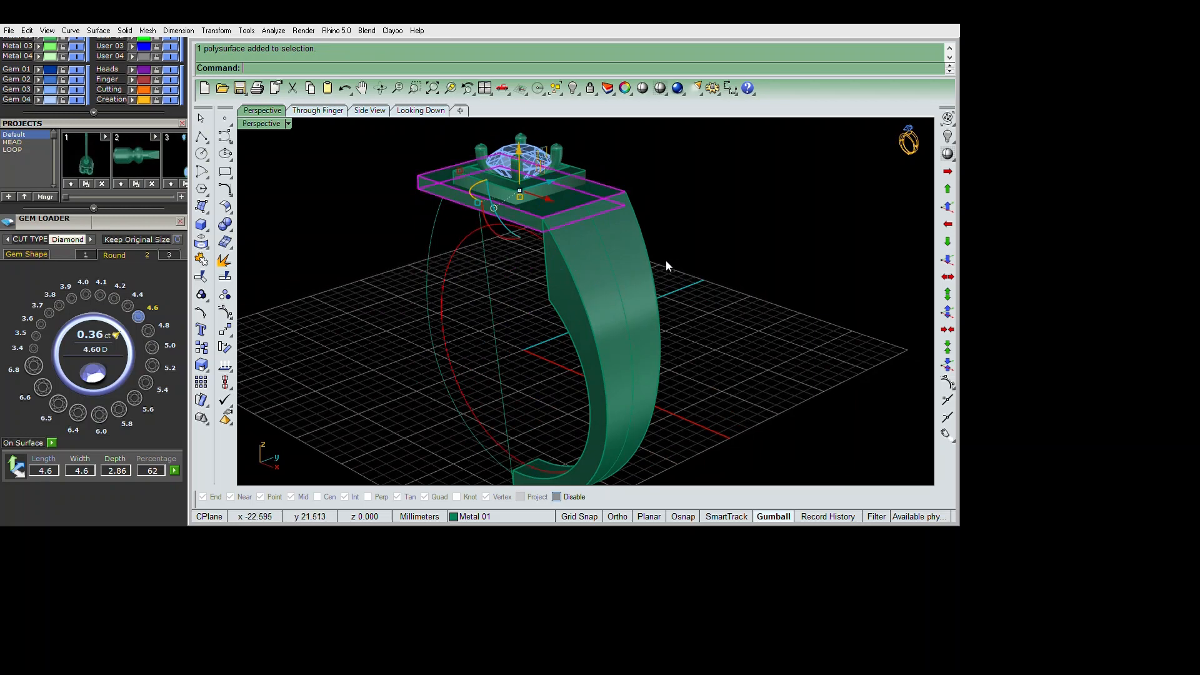
text(RemoveFromGroup)
key(Return)
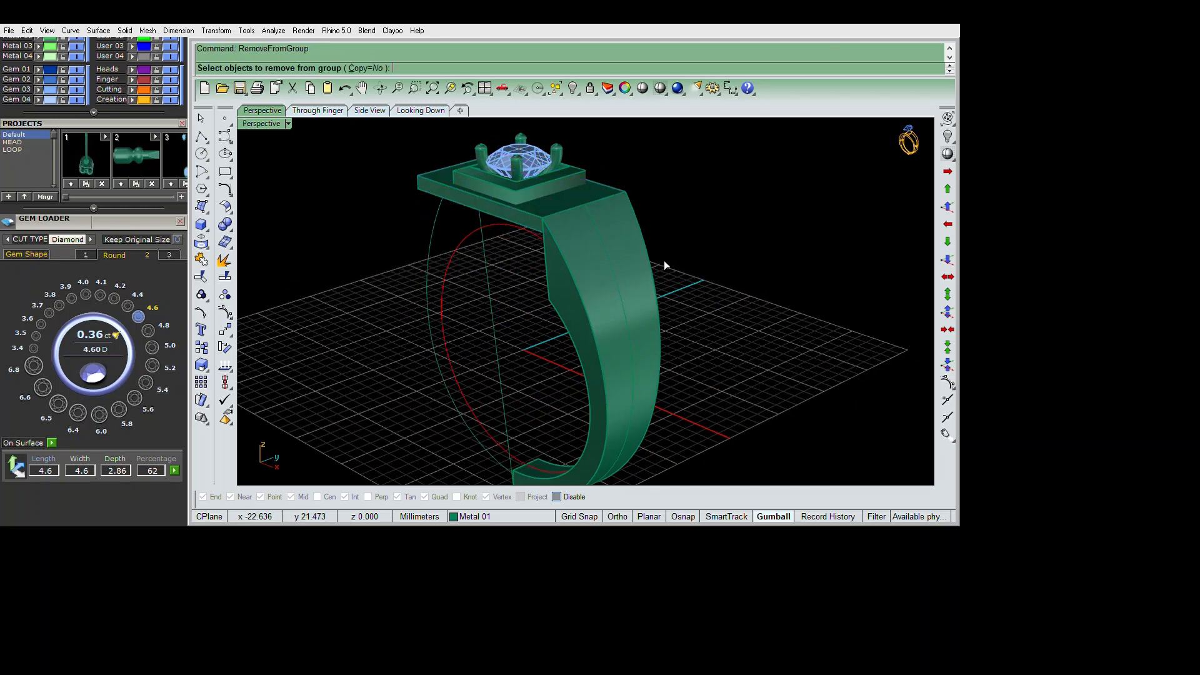
text(c)
key(Return)
click(659, 264)
right_click(581, 266)
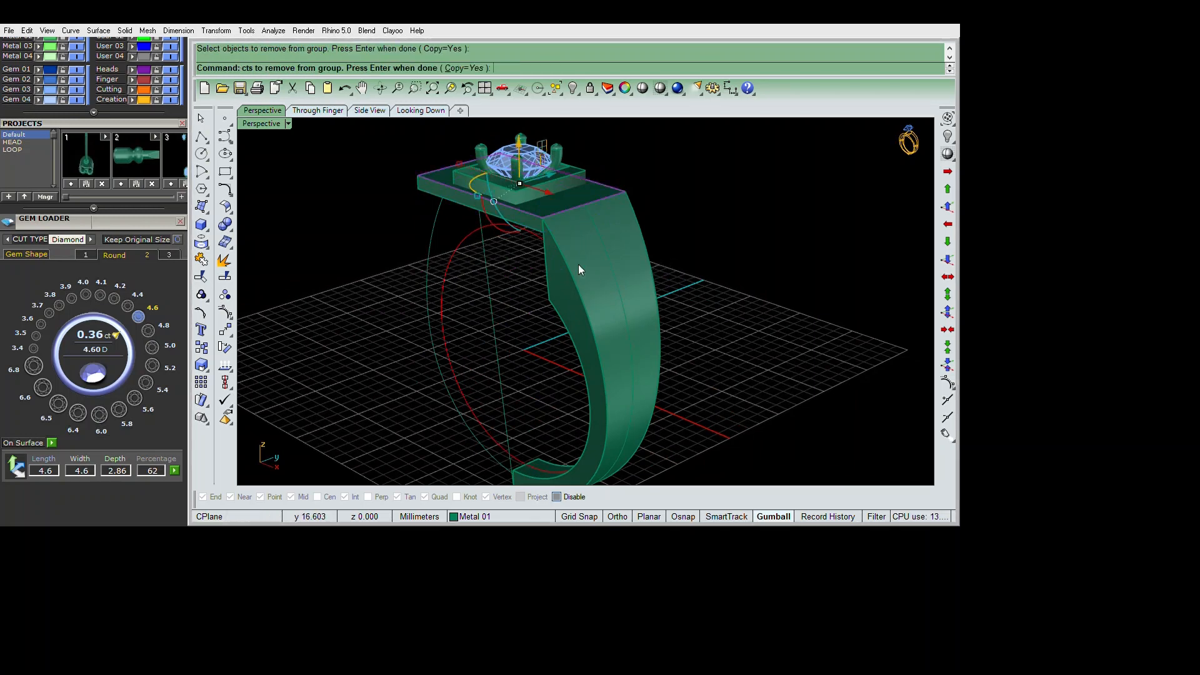
right_drag(579, 268, 705, 293)
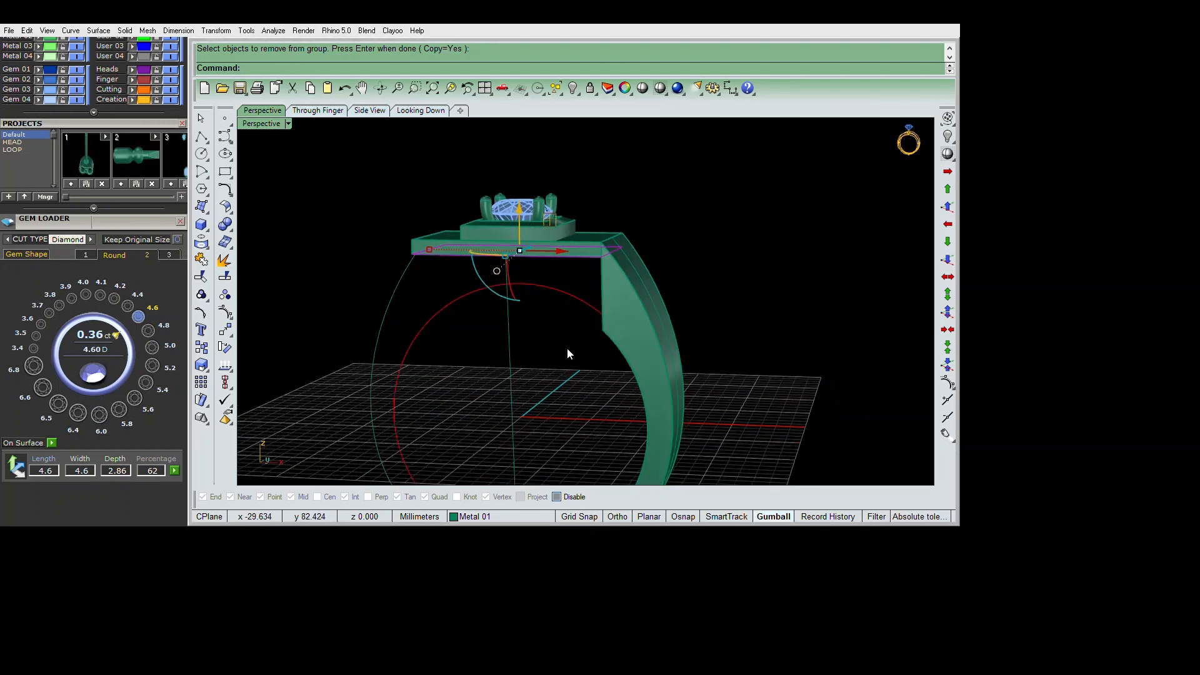
Hide everything except the copied rectangle and the finger circle
key(Return)
right_drag(666, 355, 681, 404)
click(680, 403)
key(ctrl+h)
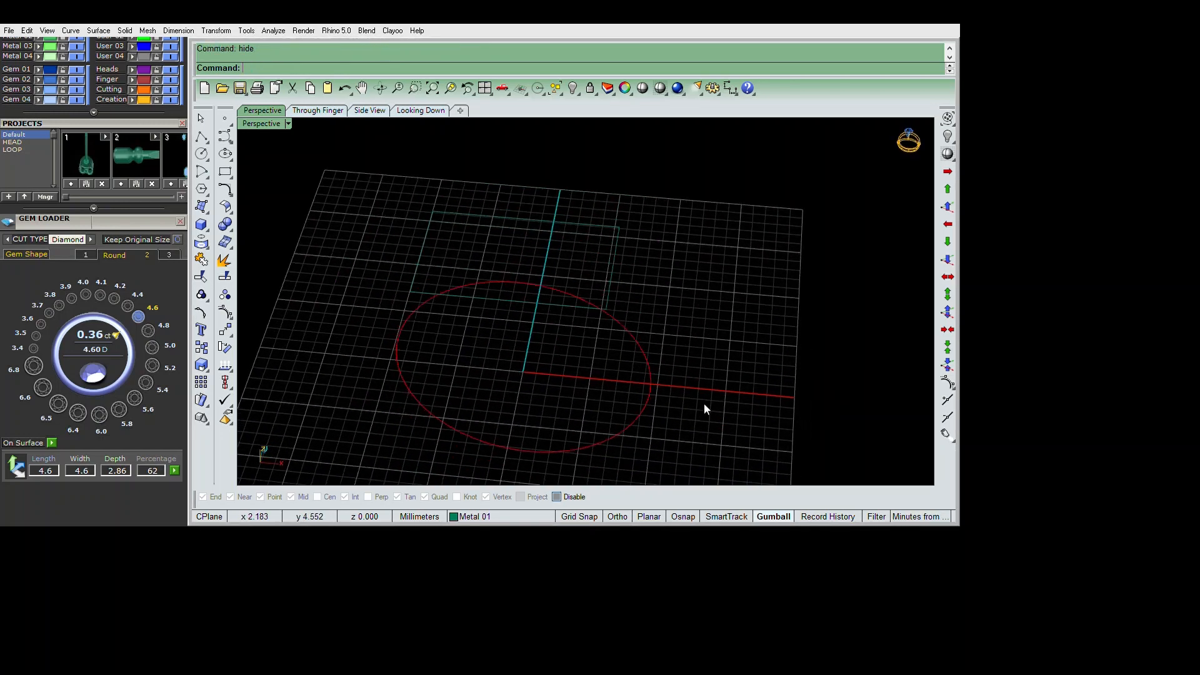
Offset the copied rectangle 1 mm inward and select both rectangles
click(614, 261)
right_drag(768, 322, 775, 367)
text(o)
key(Return)
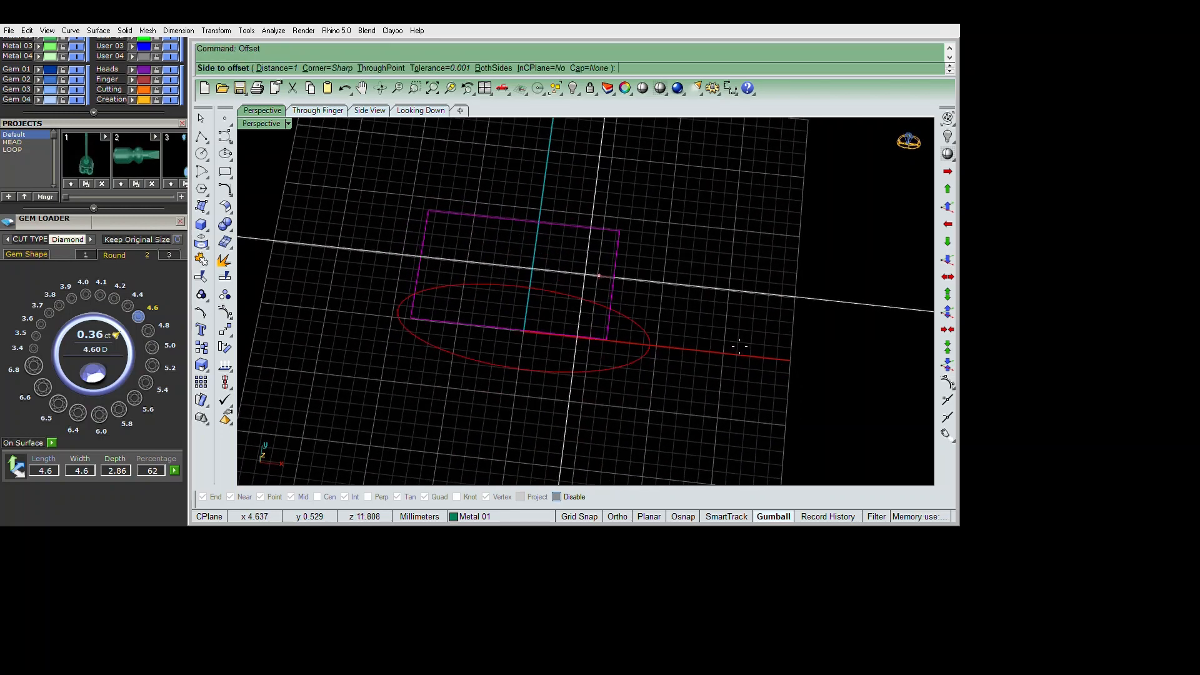
click(739, 347)
click(751, 315)
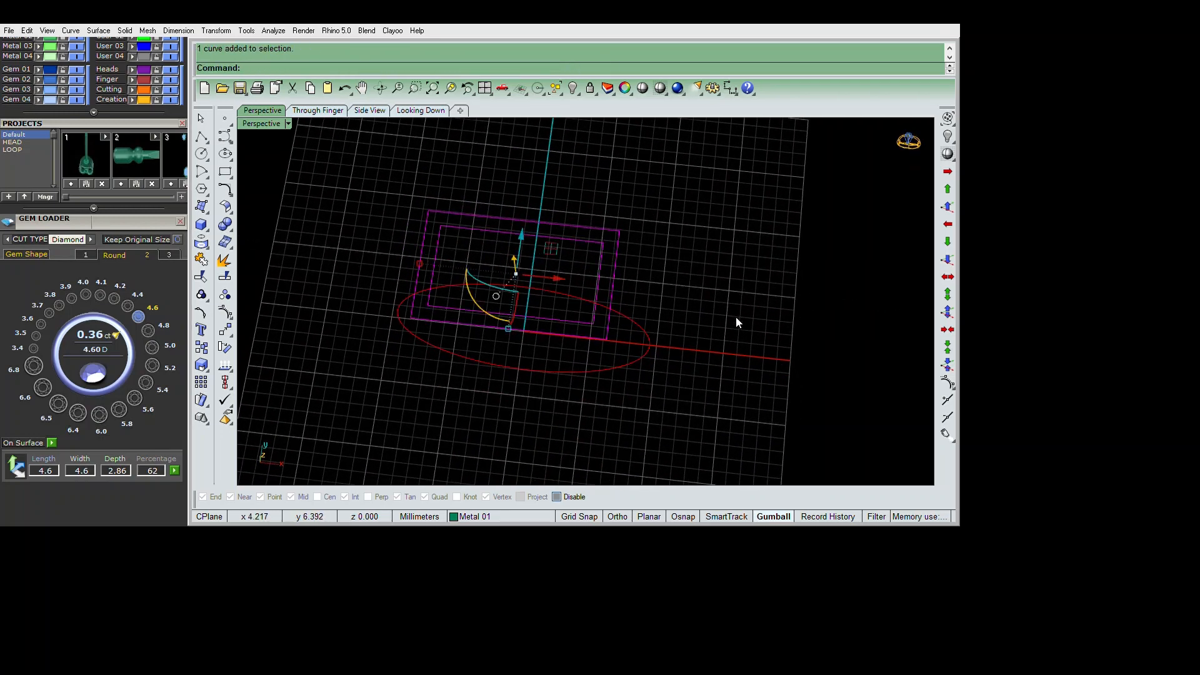
Fill the outer rectangle with a planar surface, split it with the inner rectangle and delete the centre piece
text(p)
key(Return)
text(s)
key(Return)
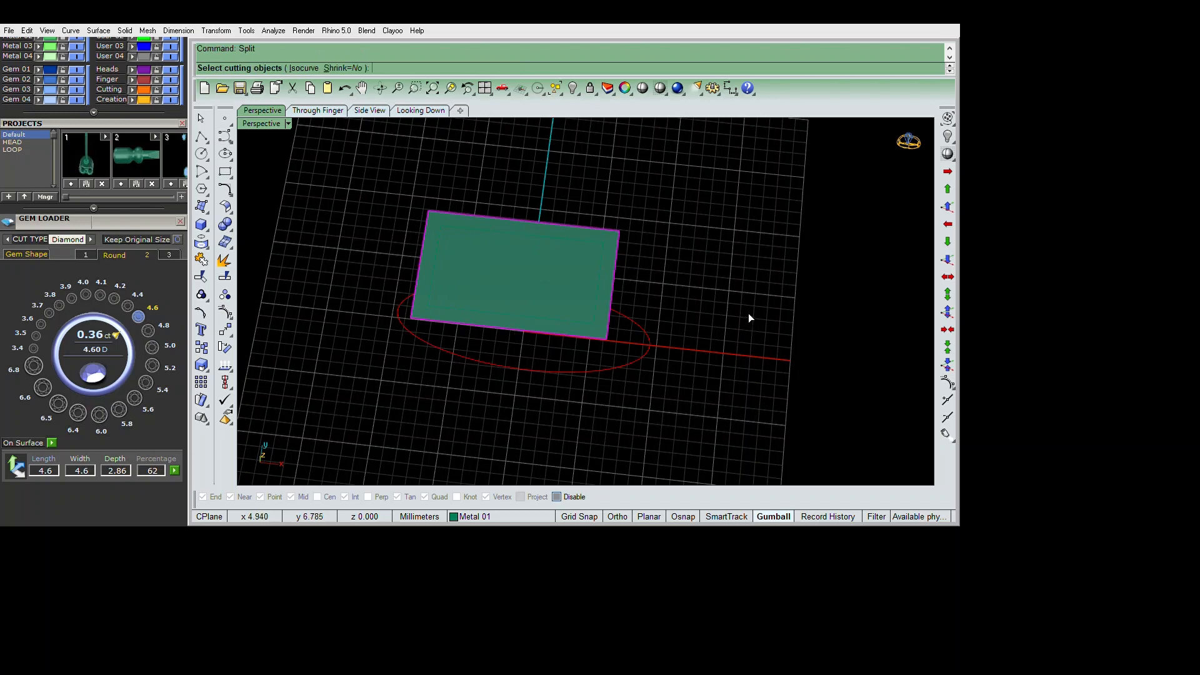
click(749, 314)
key(Return)
click(740, 317)
key(Delete)
Extrude the rectangular frame surface downward into a hollow box and delete the original surface
mouse_move(741, 317)
right_down()
mouse_move(757, 297)
mouse_move(722, 309)
right_up()
click(749, 320)
text(e)
key(Return)
click(736, 350)
right_drag(745, 422, 714, 377)
key(Delete)
Try subtracting a cylinder extruded from the finger circle from the hollow box, and undo both operations
click(639, 344)
text(e)
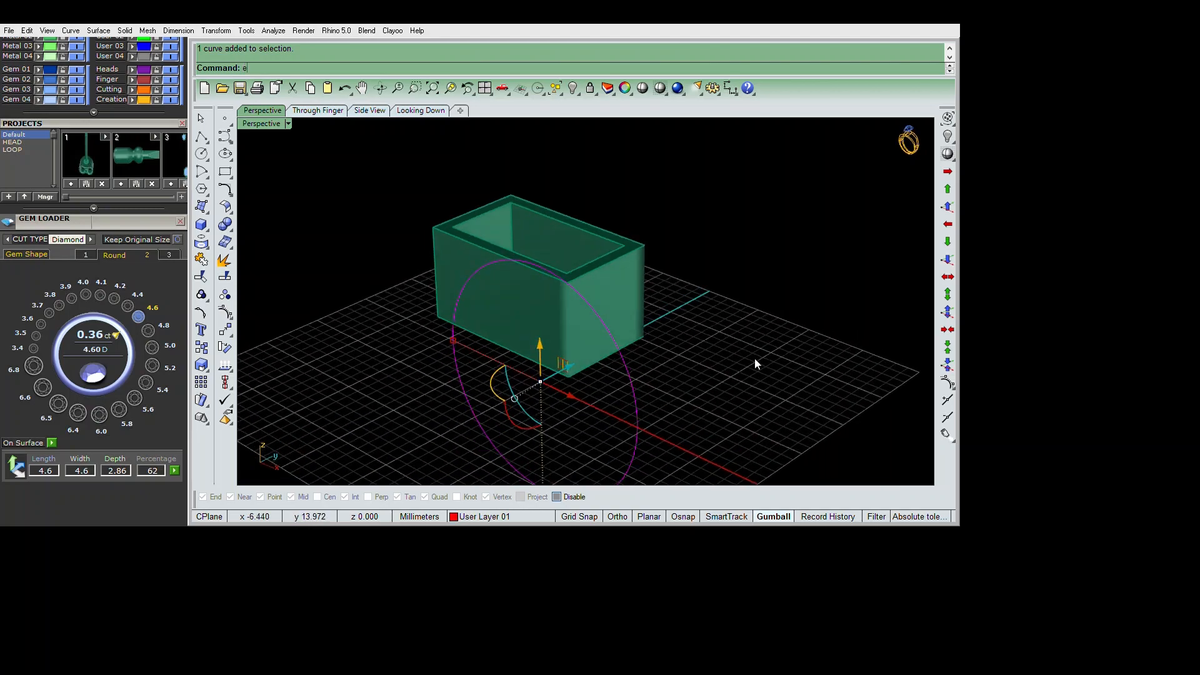
key(Return)
click(719, 357)
click(619, 300)
text(bd)
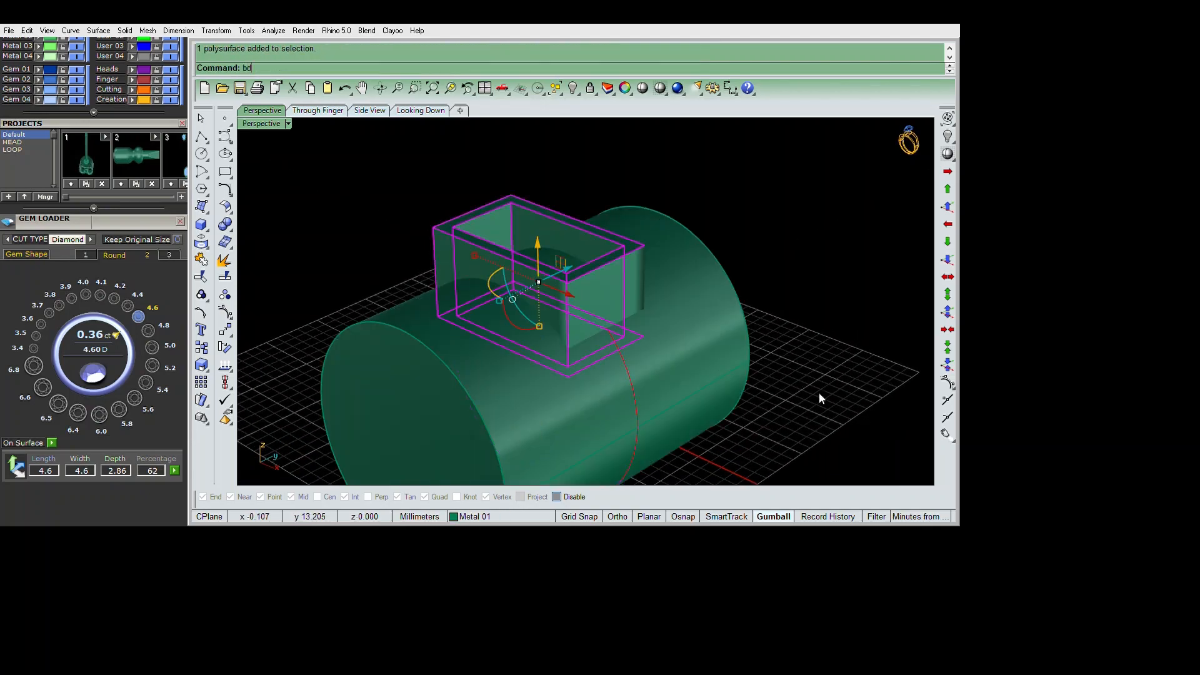
key(Return)
right_drag(745, 383, 705, 369)
key(ctrl+z)
key(Escape)
key(ctrl+z)
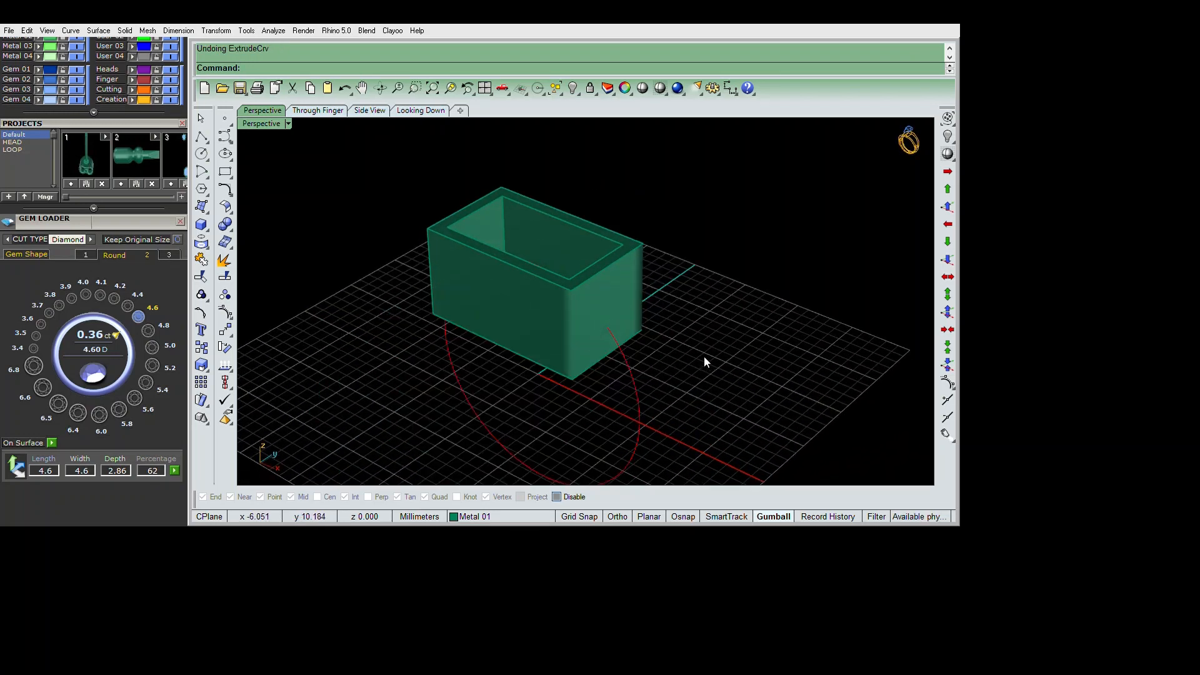
Duplicate an inner rim edge of the hollow box as a curve
text(DupEdge)
key(Return)
click(569, 279)
key(Return)
Undo the extrusion of the hollow box back to the flat frame surface
click(600, 300)
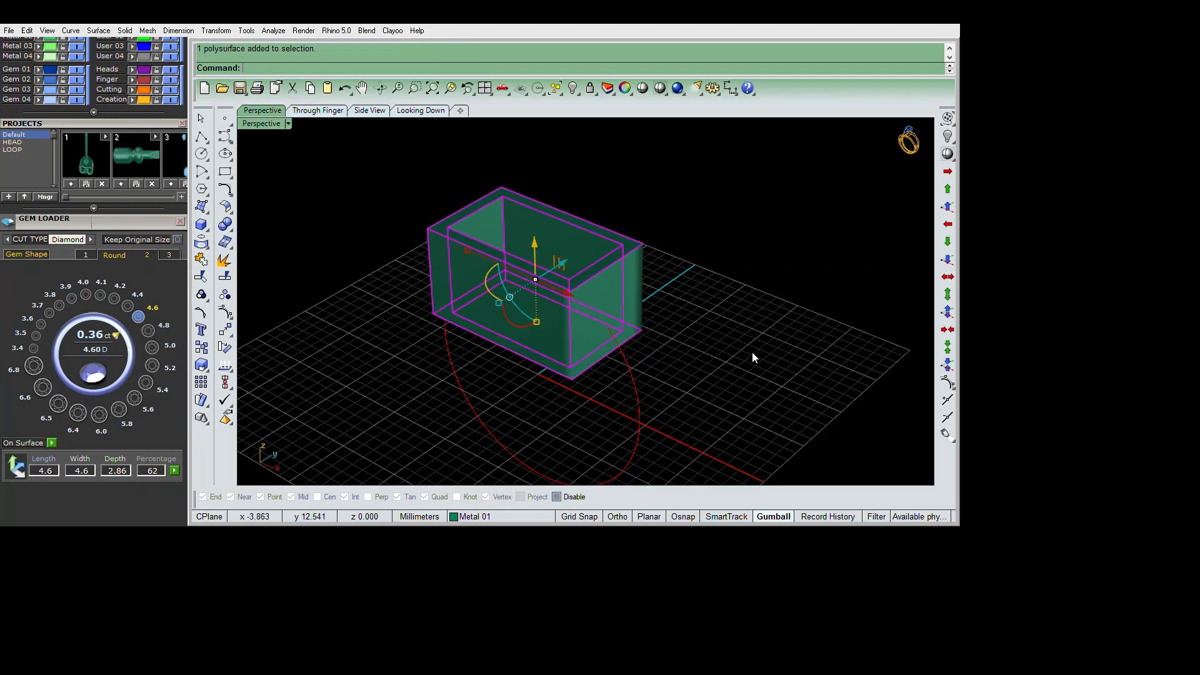
key(ctrl+z)
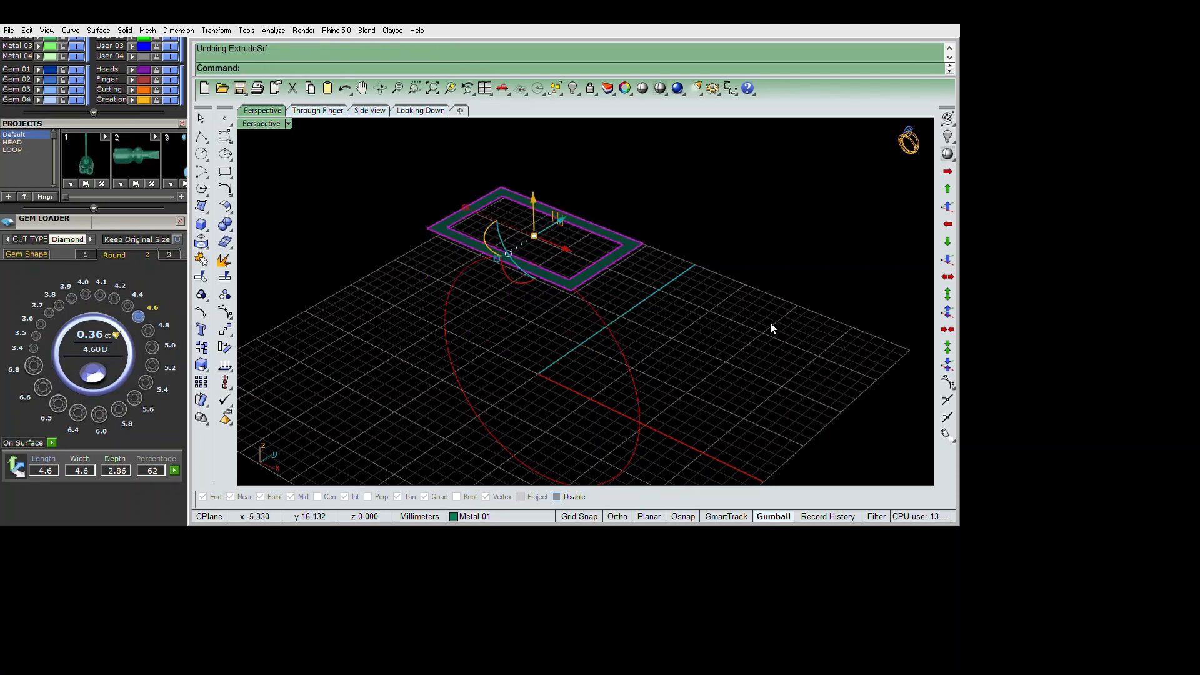
key(Escape)
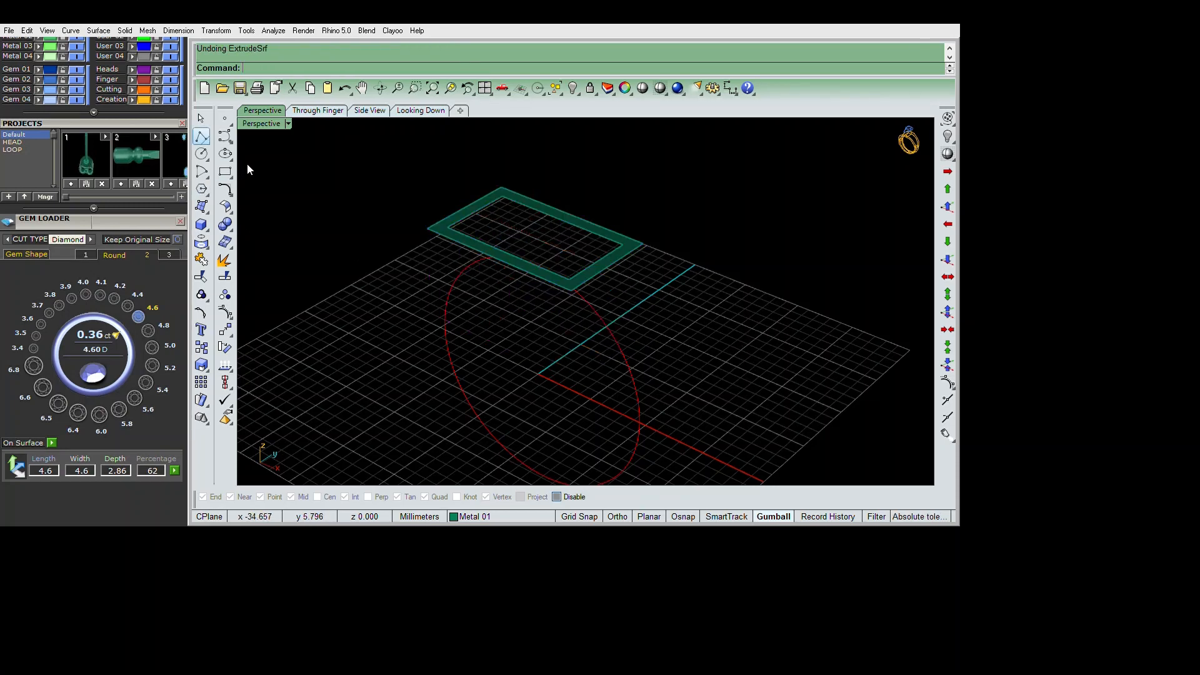
click(202, 137)
key(F3)
click(571, 291)
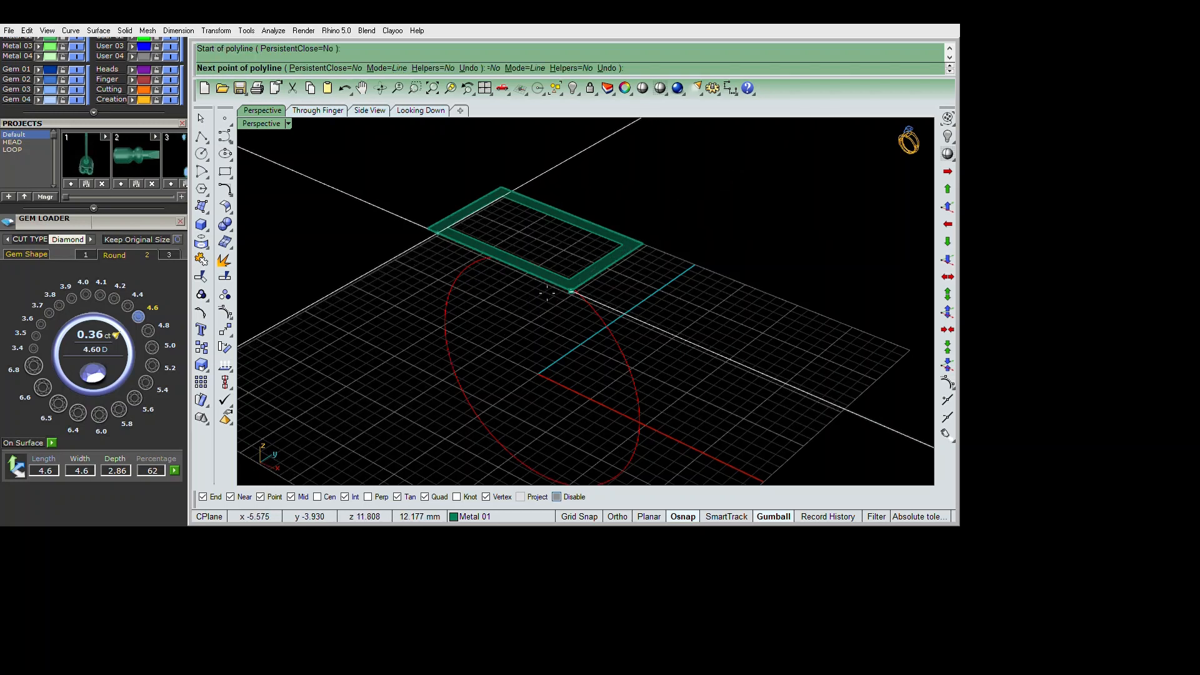
key(Escape)
Turn off object snaps and delete the flat rectangular frame surface
key(F3)
click(563, 285)
key(Delete)
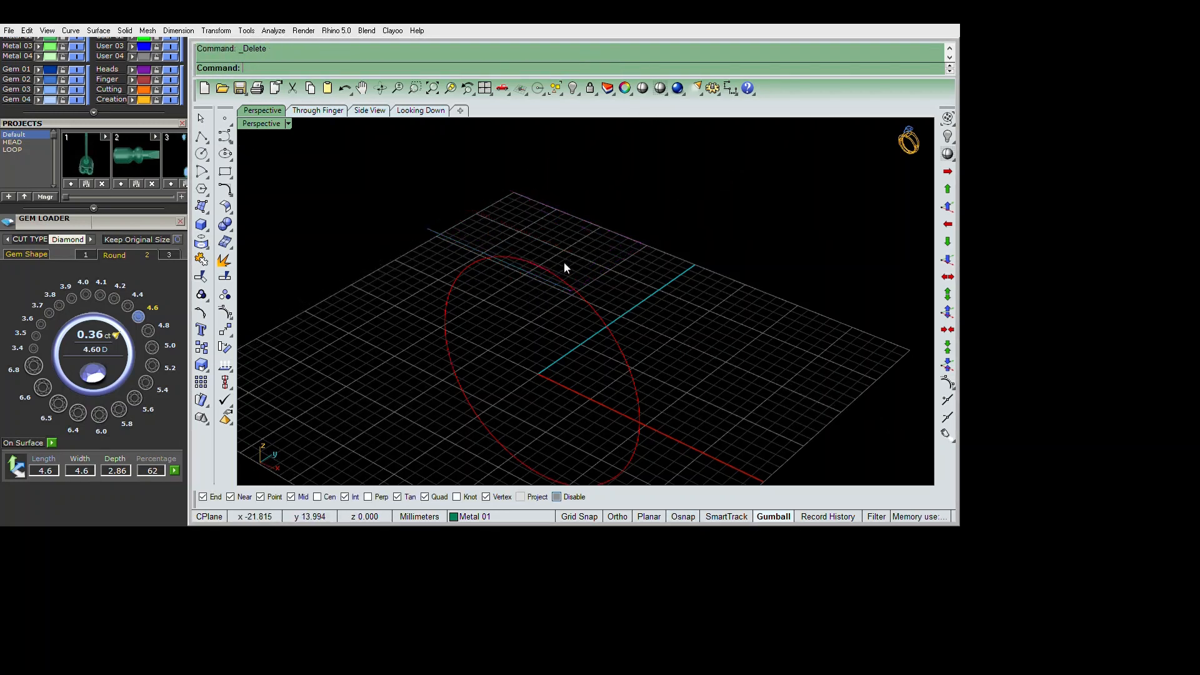
Extrude the duplicated edge curve downward to one side only, making a flat vertical surface across the finger circle's upper part
click(545, 278)
text(e)
key(Return)
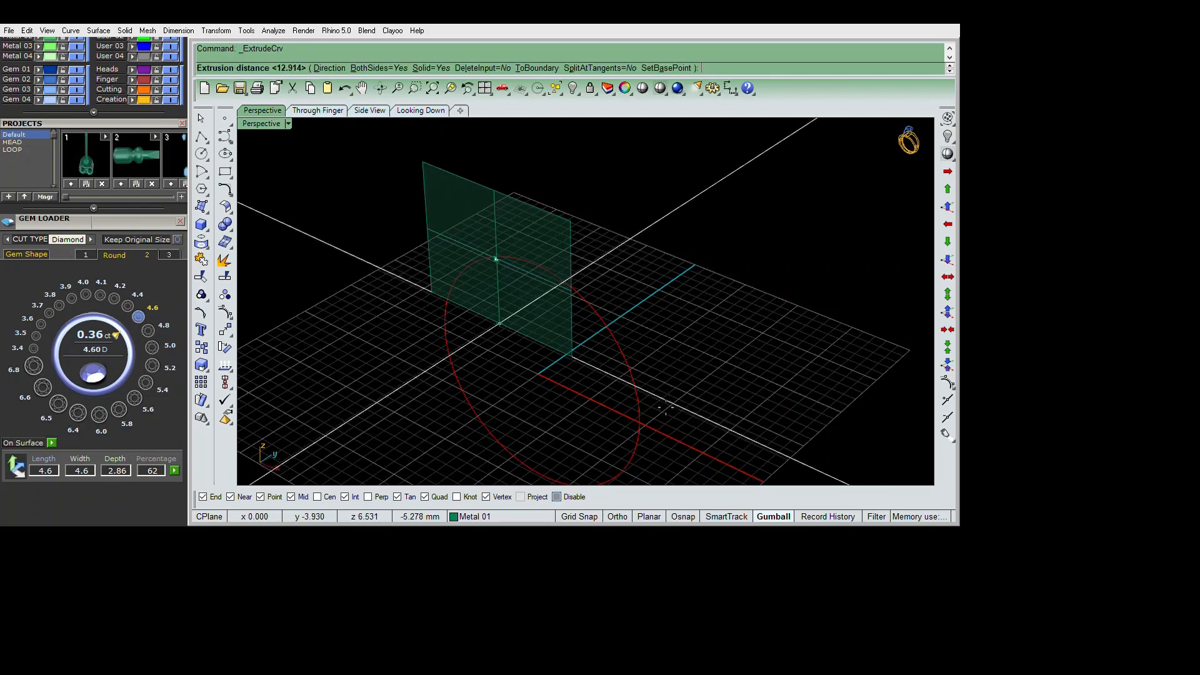
text(b)
key(Return)
click(679, 415)
click(564, 331)
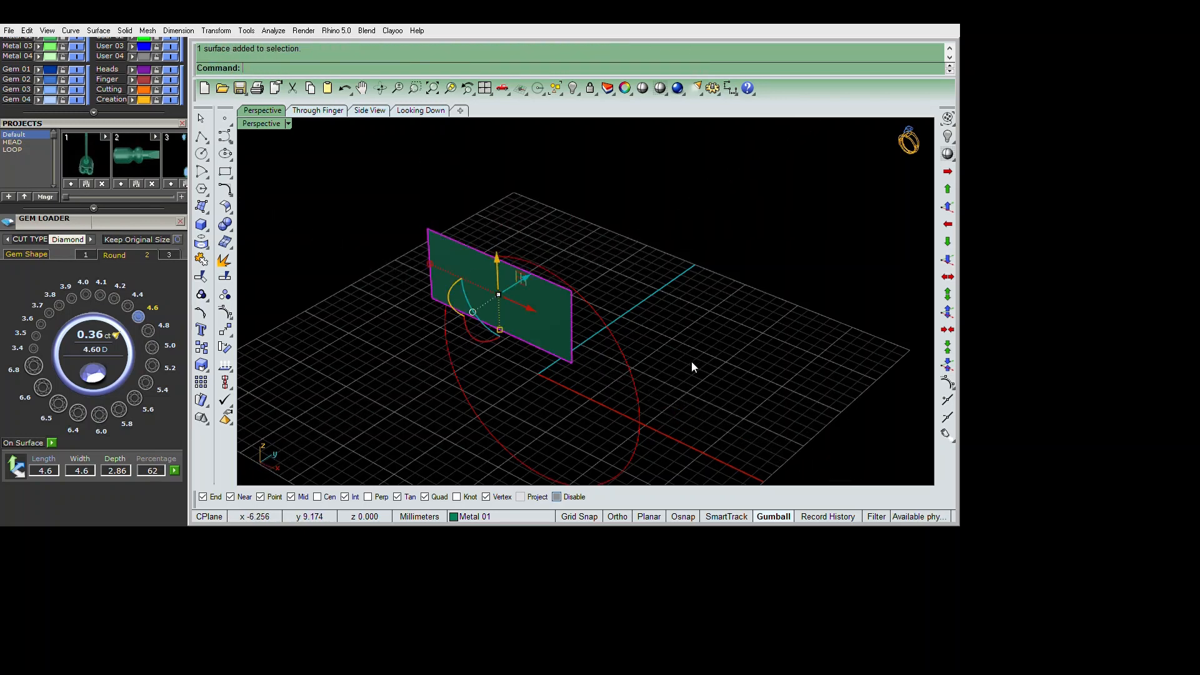
Extrude the vertical surface inward 1 mm into a solid wall and delete the original surface
right_drag(692, 362, 640, 375)
text(es)
key(Return)
text(1)
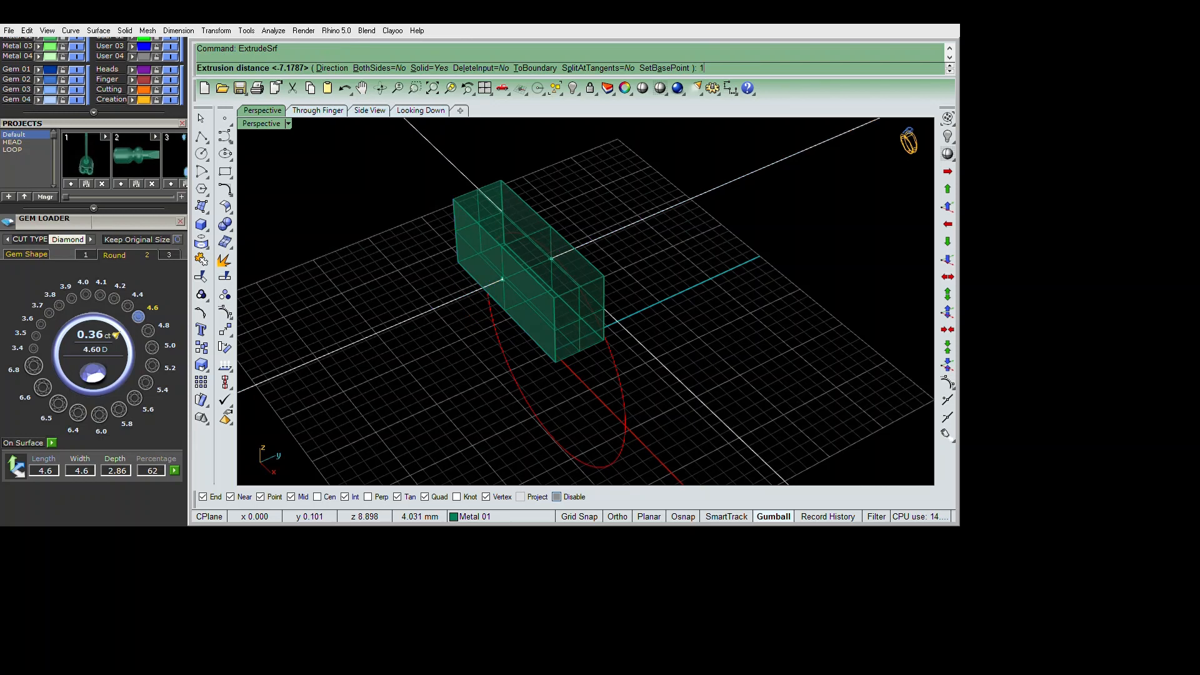
key(Return)
key(Delete)
Extrude the finger circle into a solid cylinder that passes through the wall
drag(627, 355, 598, 320)
text(e)
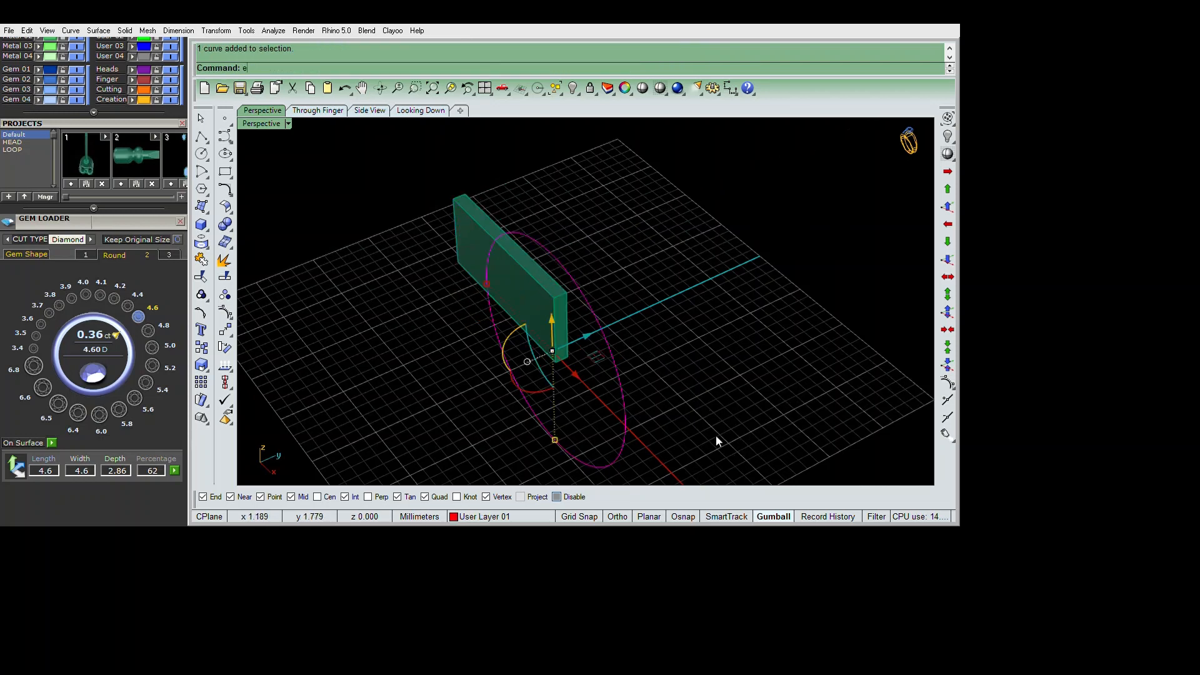
key(Return)
click(558, 445)
right_drag(597, 414, 604, 382)
Subtract the finger cylinder from the wall with a Boolean difference to cut the finger arch
click(562, 334)
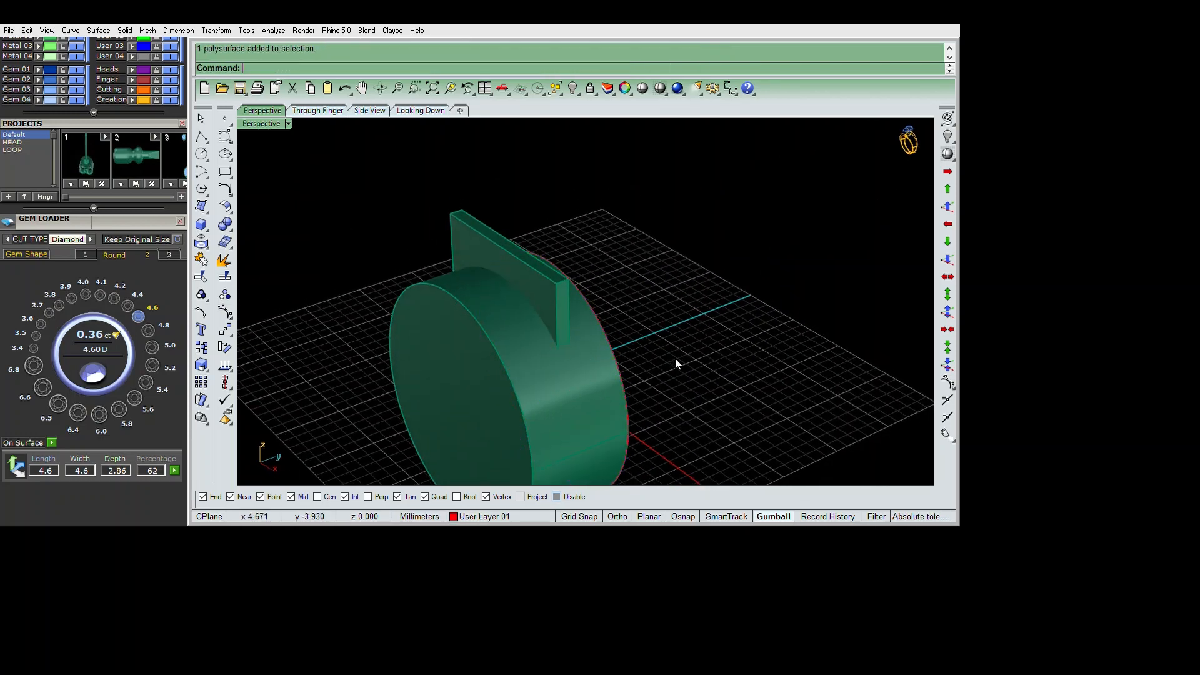
text(bd)
key(Return)
click(619, 412)
key(Return)
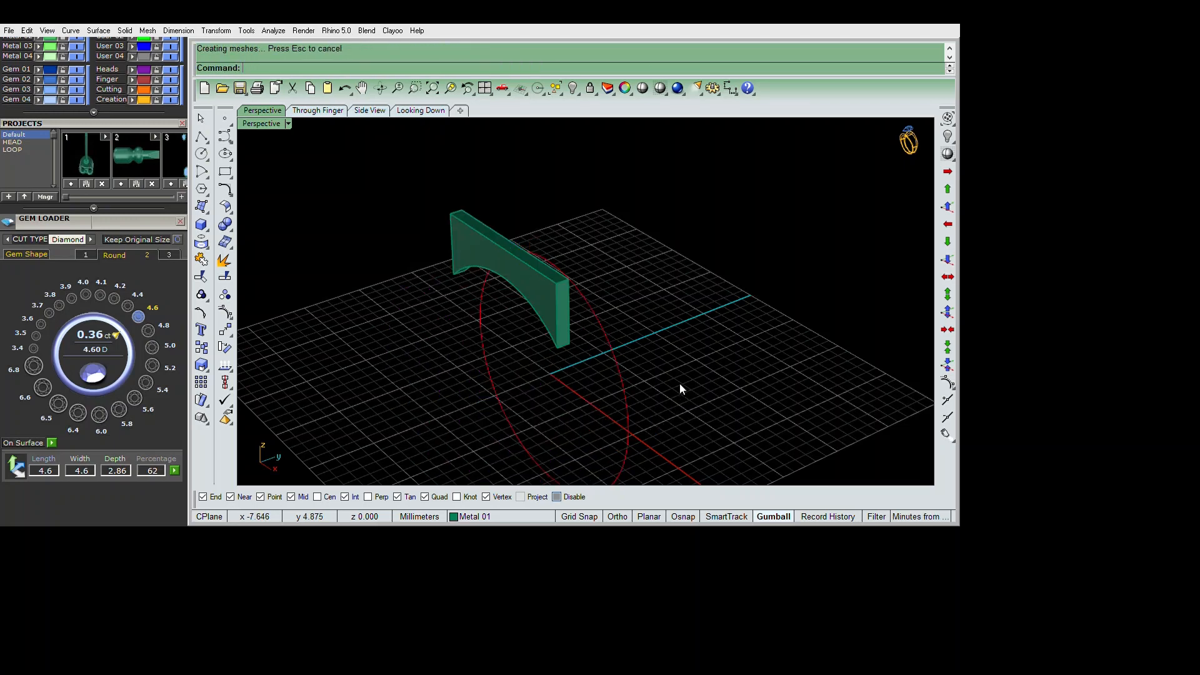
Mirror the arched wall through the origin to make the matching wall on the opposite side
click(563, 319)
right_drag(680, 382, 702, 345)
text(mirror)
key(Return)
text(0)
key(Return)
click(684, 307)
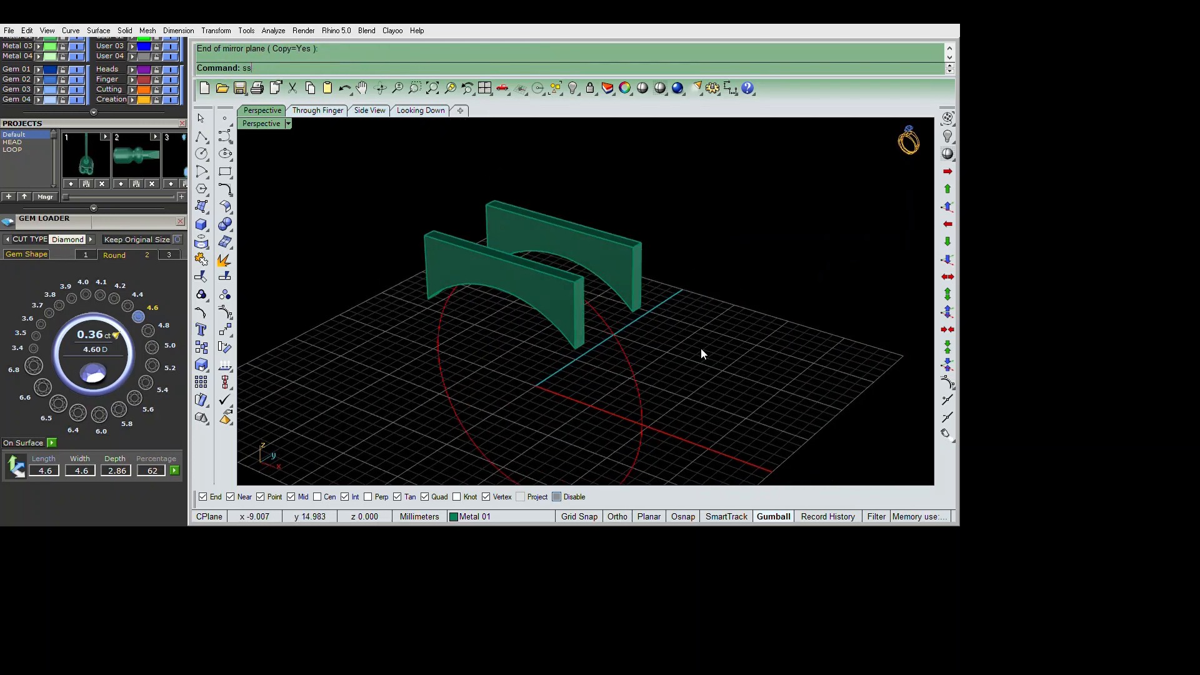
Show the hidden base slab and the complete diamond setting with its prongs and base block
key(ctrl+shift+h)
click(657, 321)
click(631, 317)
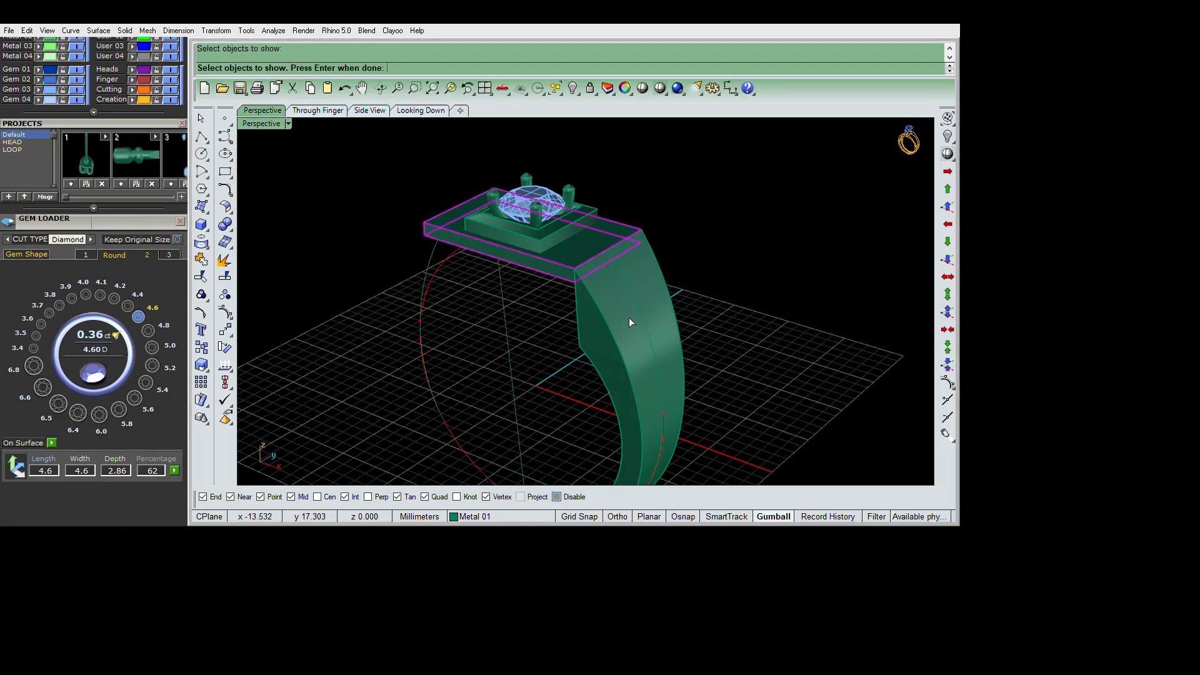
key(Return)
right_drag(629, 317, 645, 306)
drag(386, 183, 591, 285)
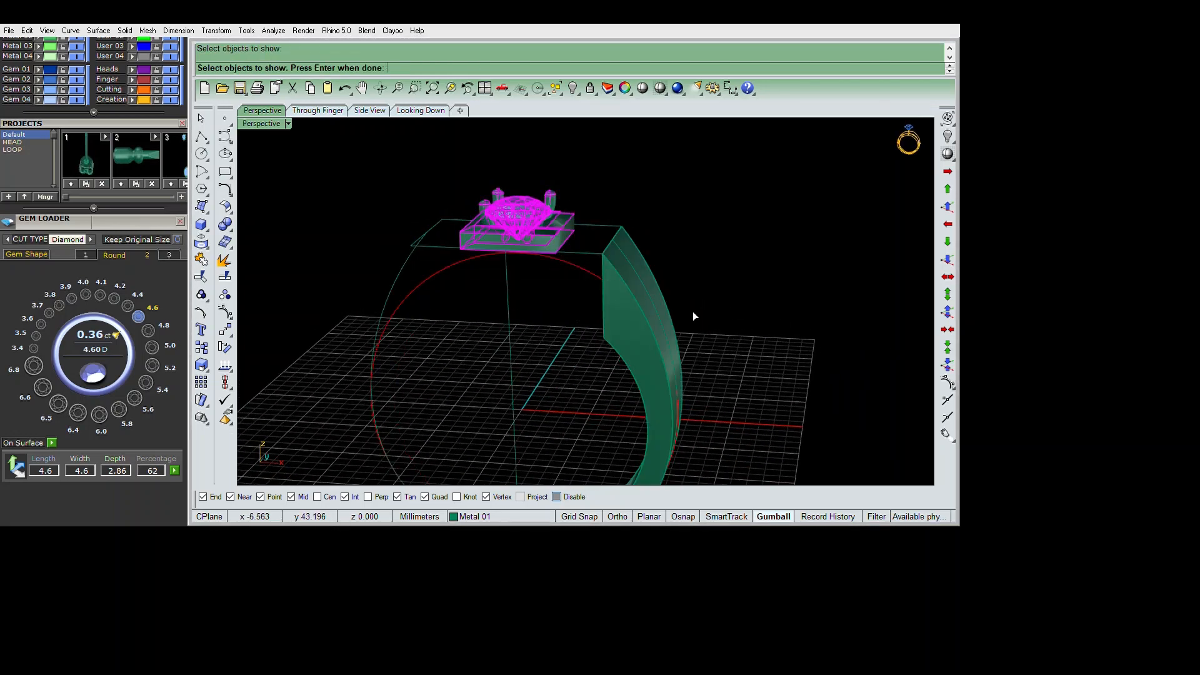
key(Return)
Show the hidden half shank beside the arched walls
key(ctrl+shift+h)
right_drag(786, 325, 610, 297)
click(673, 382)
key(Return)
scroll(549, 262, up, 2)
Add a construction-plane-aligned editing cage with two points in each direction around the arched side walls
click(541, 243)
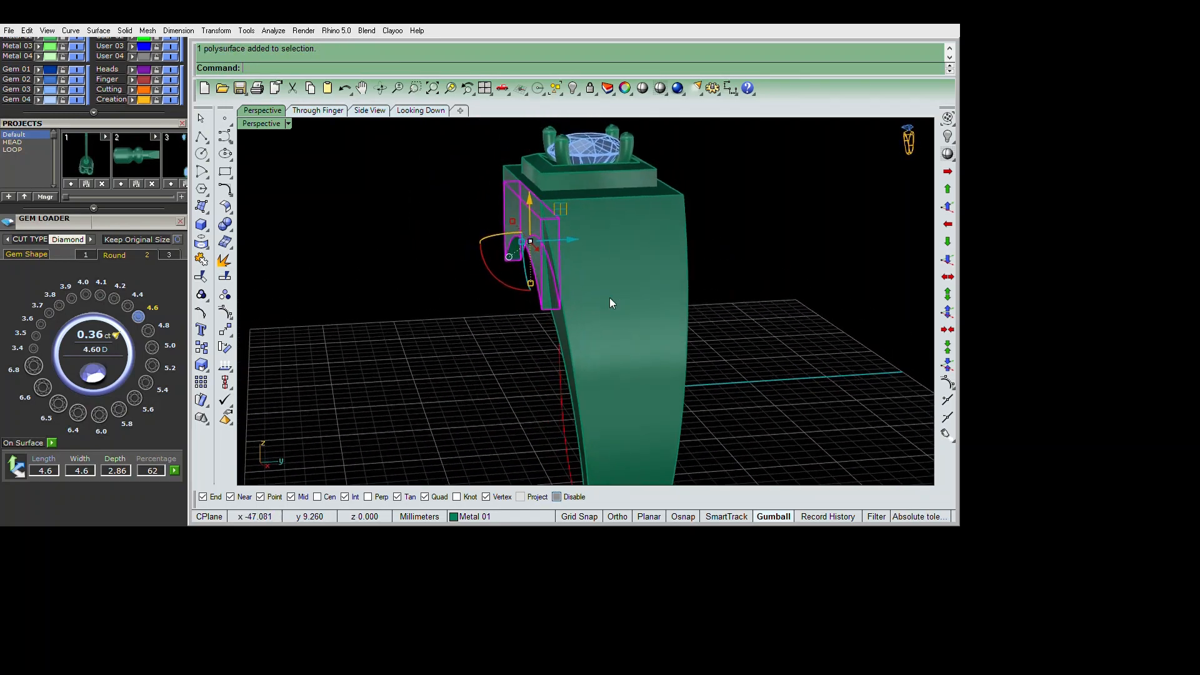
scroll(556, 231, up, 4)
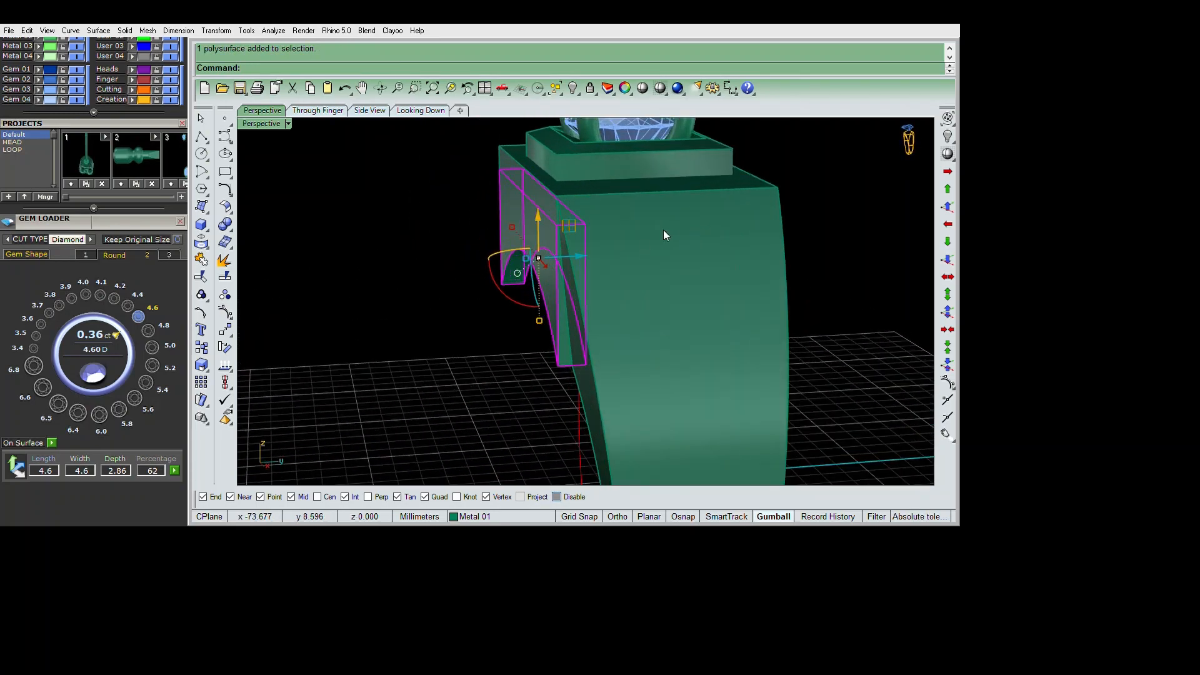
right_drag(665, 235, 883, 352)
key(Return)
click(400, 83)
key(Return)
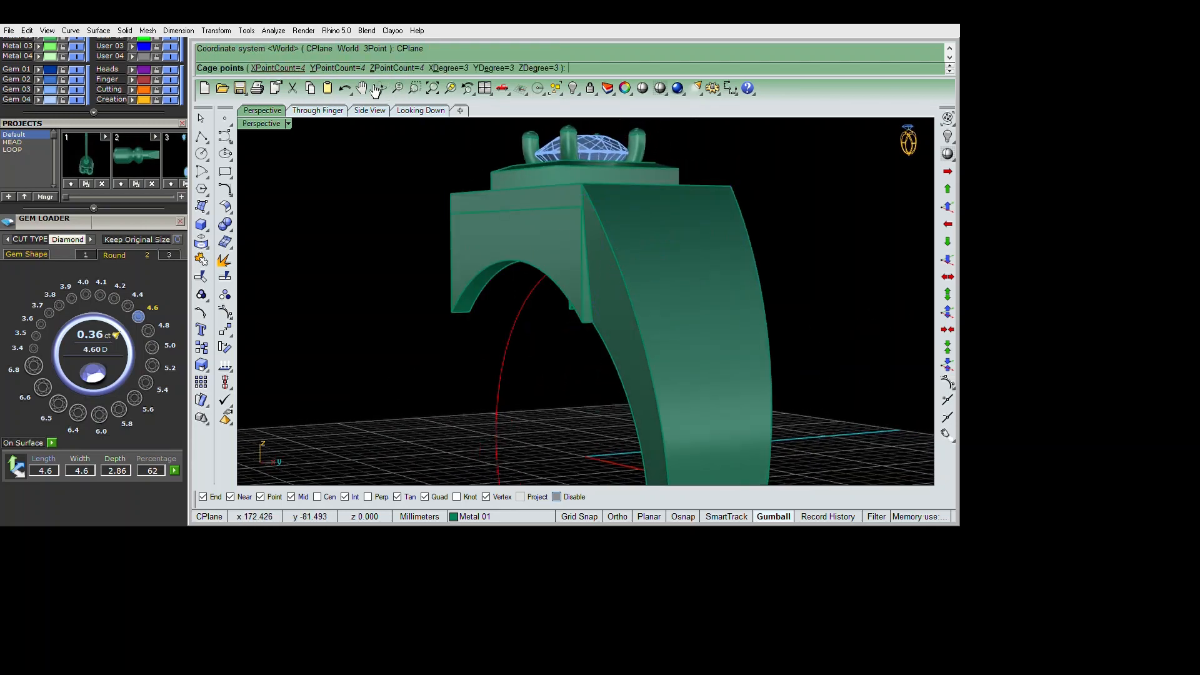
text(x)
key(Return)
text(2)
key(Return)
key(Return)
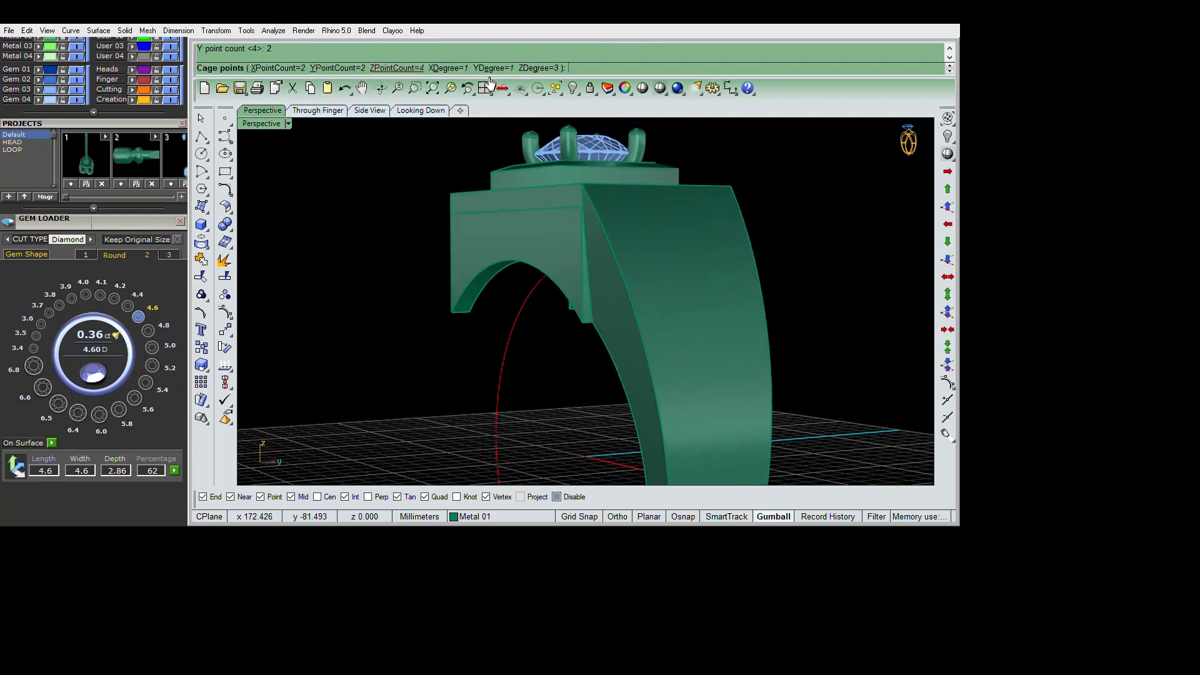
key(Return)
Select the cage's four lower points and scale them inward across the width to taper the walls toward the shank
right_drag(688, 308, 616, 354)
drag(602, 366, 1071, 508)
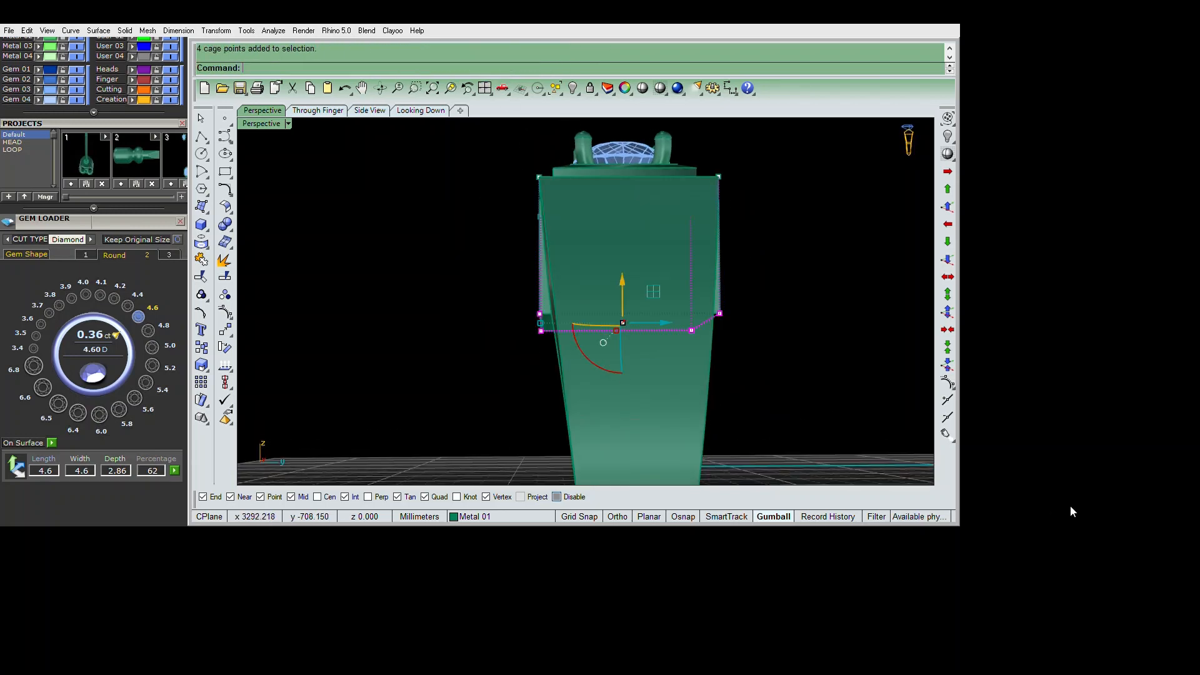
right_drag(663, 353, 673, 412)
scroll(671, 400, up, 4)
drag(669, 370, 687, 370)
drag(688, 370, 687, 371)
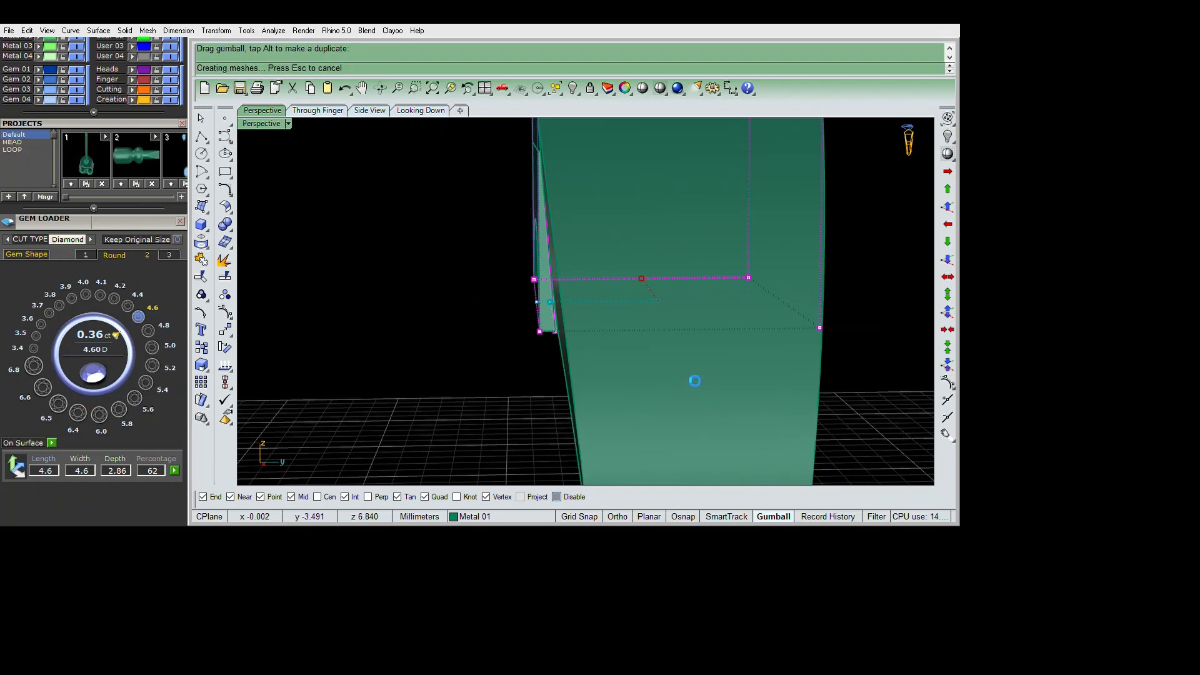
scroll(712, 394, down, 5)
right_drag(714, 396, 805, 352)
Fine-tune the width of the cage's lower points against the shank's taper in a shaded Side View
double_click(263, 124)
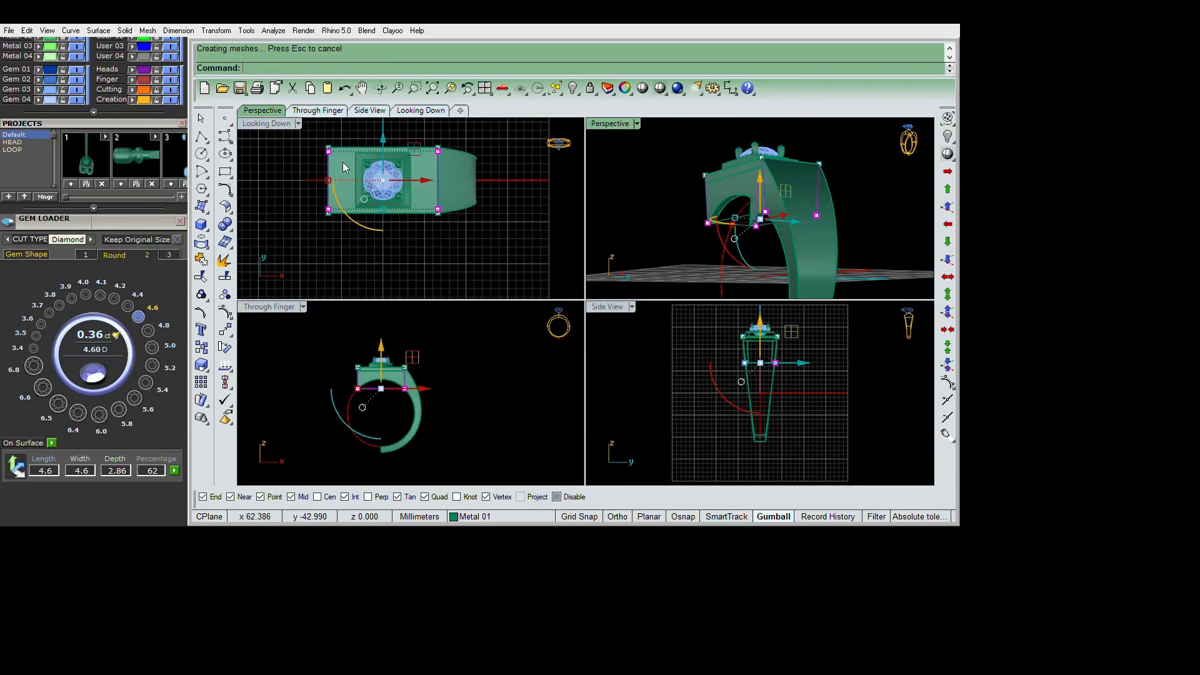
double_click(609, 306)
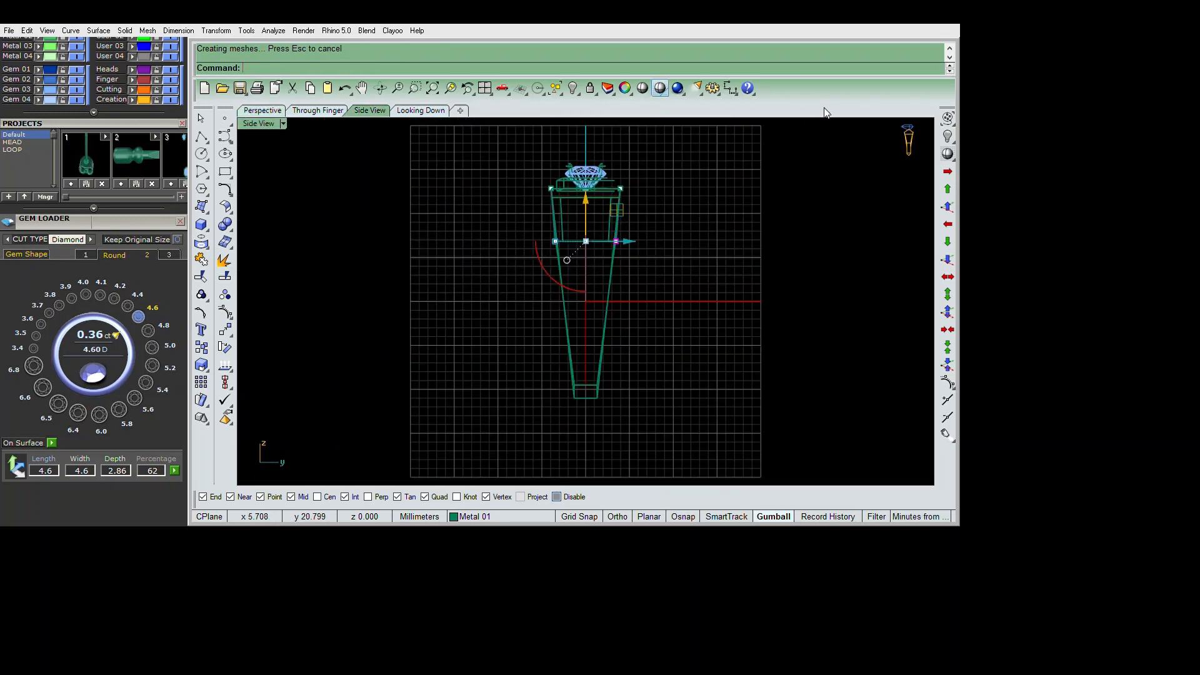
click(660, 88)
scroll(711, 275, up, 10)
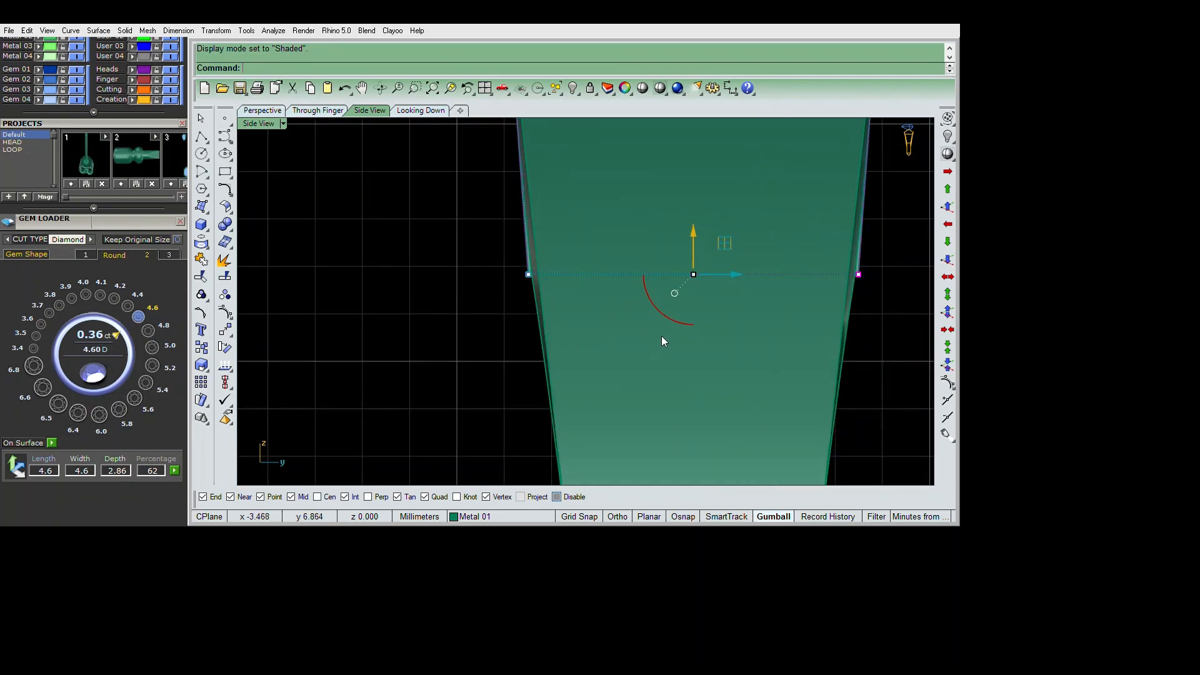
drag(529, 274, 533, 274)
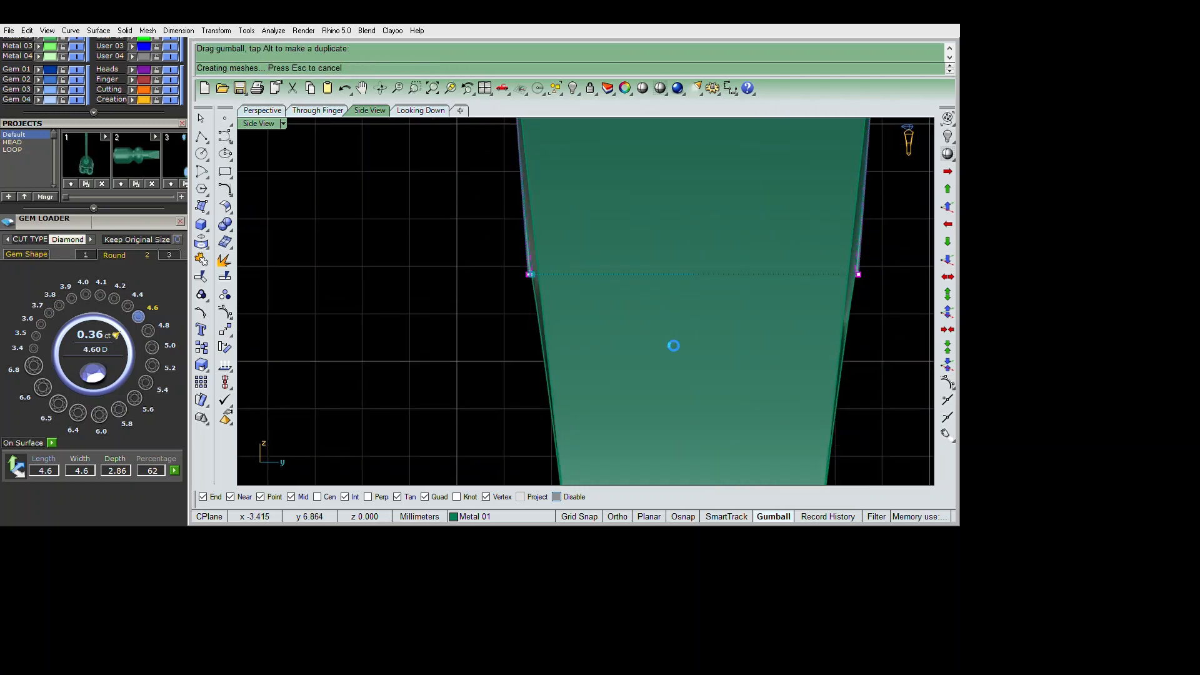
scroll(569, 274, down, 8)
Return to the Perspective view and delete the editing cage from the side walls
double_click(259, 124)
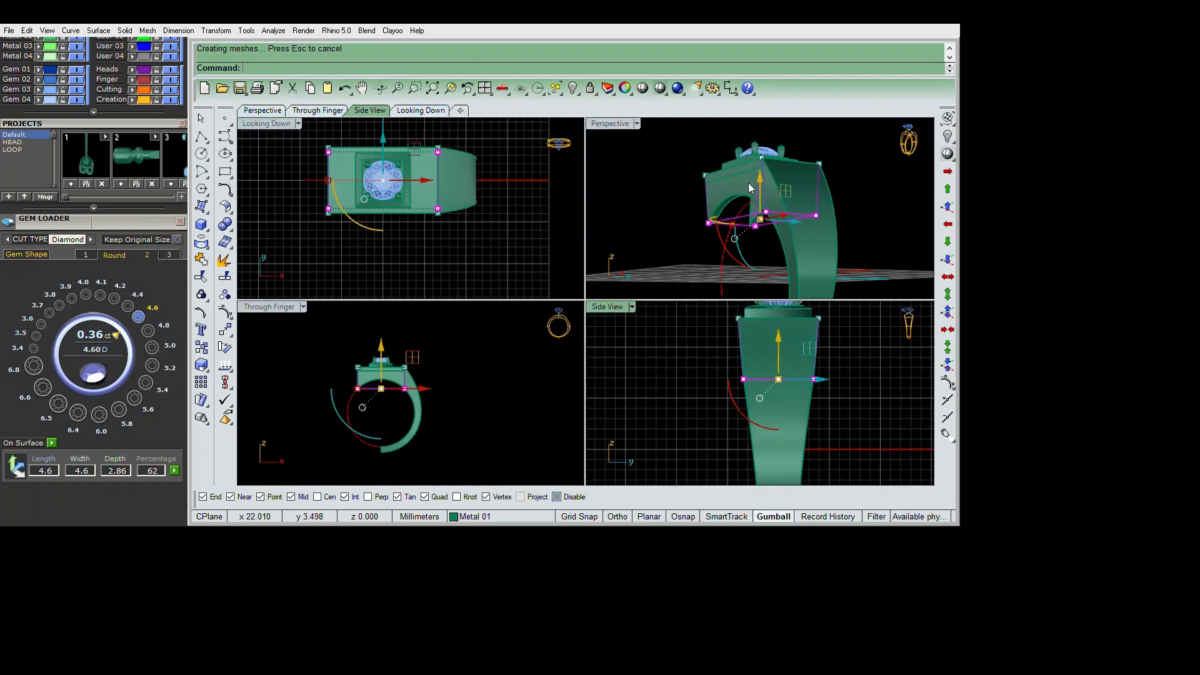
double_click(612, 124)
key(Escape)
key(Escape)
right_drag(739, 264, 876, 292)
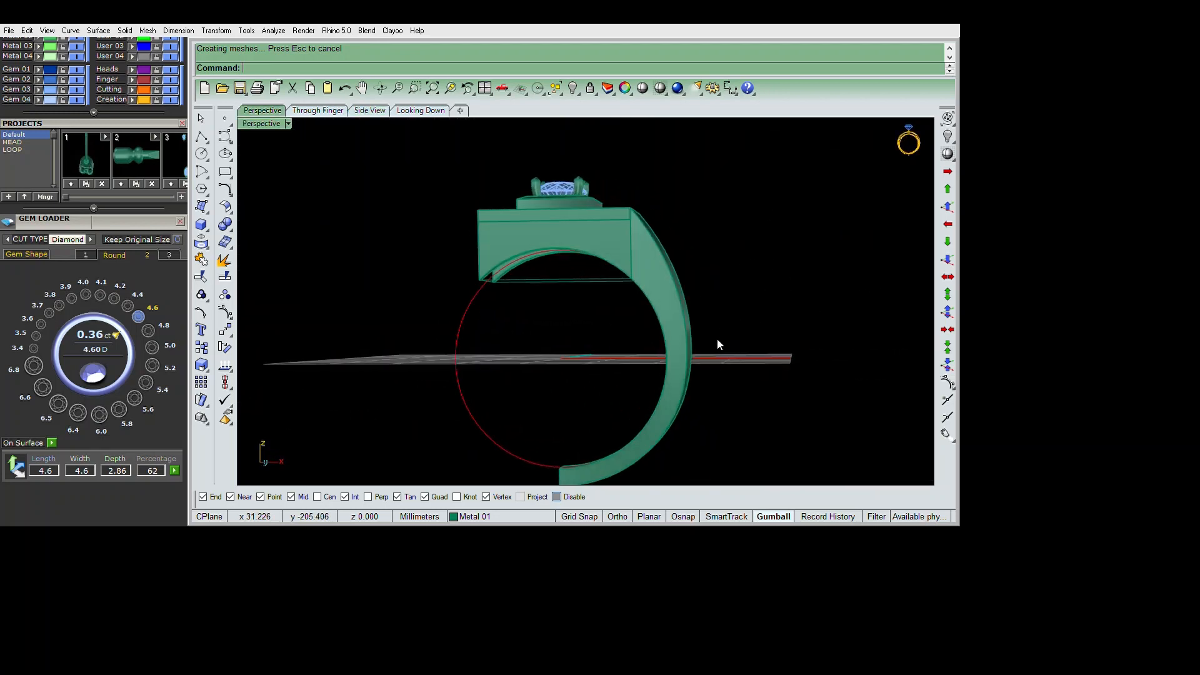
key(Delete)
right_drag(744, 347, 808, 339)
Try shelling the half shank to a 0.8 mm thickness with only its inner face removed, and undo it
text(s)
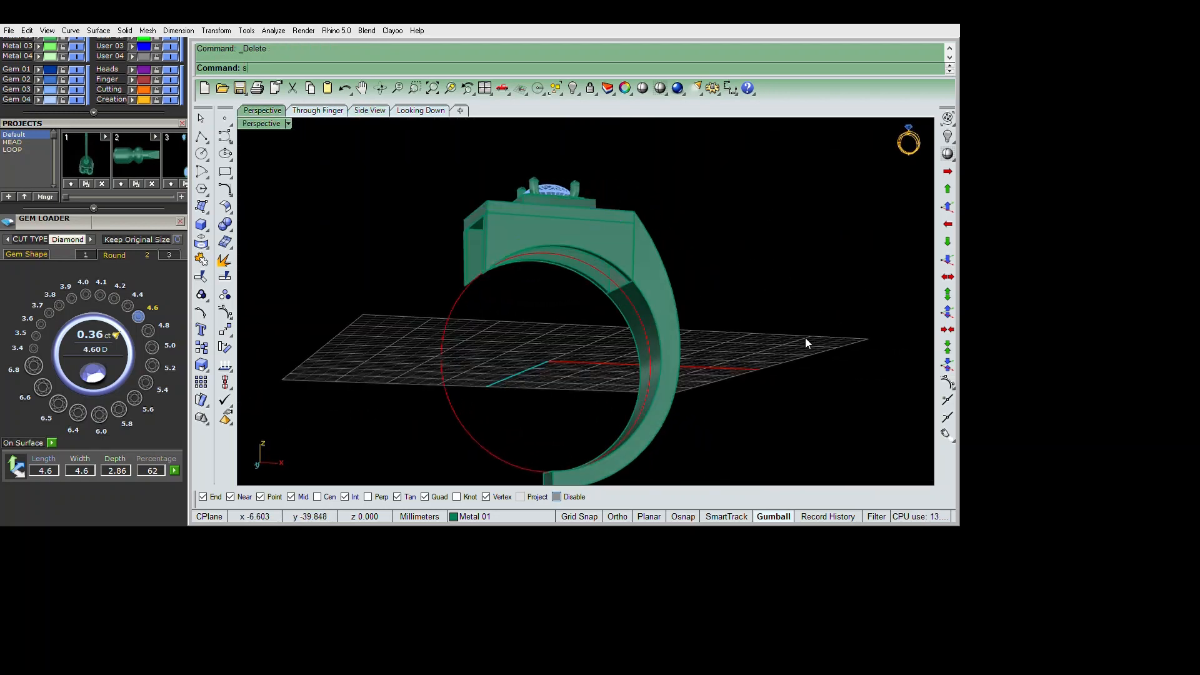
text(hell)
key(Return)
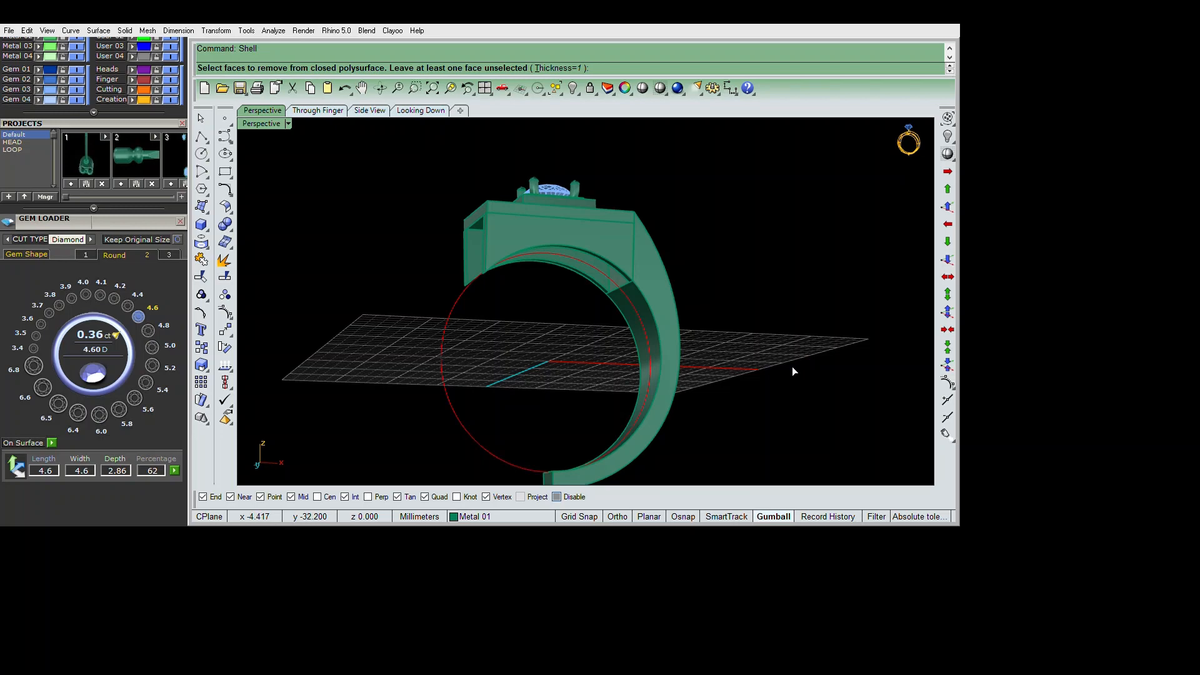
text(.8)
key(Return)
click(652, 355)
key(Return)
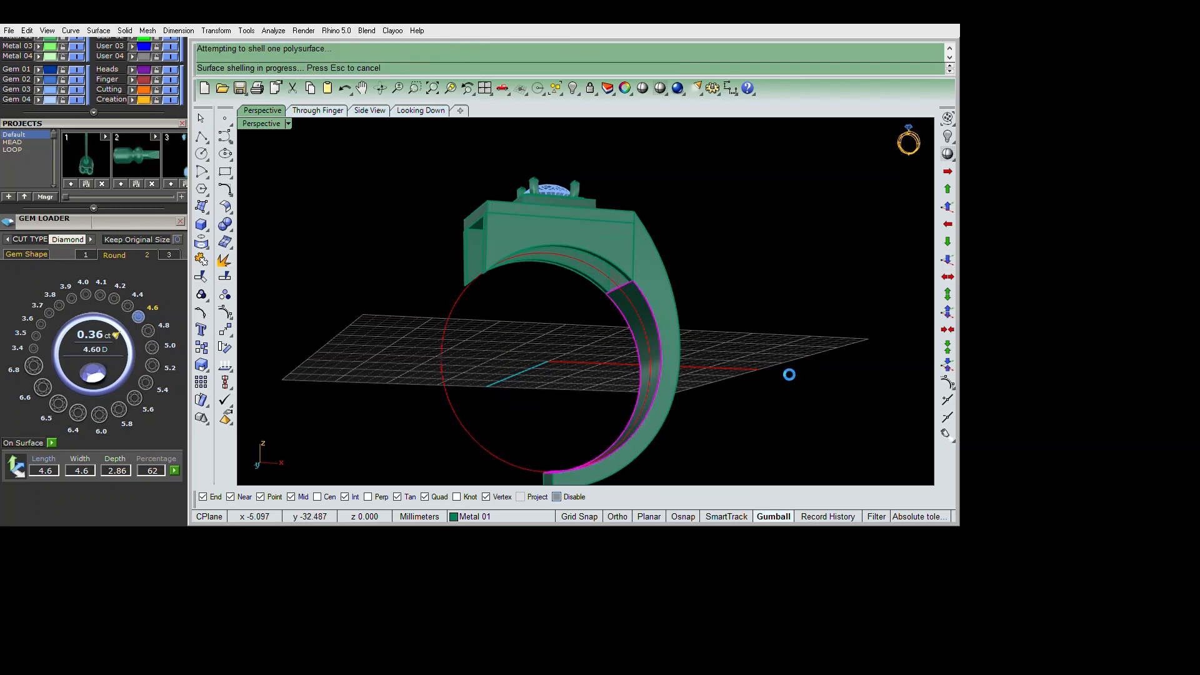
right_drag(779, 365, 770, 381)
scroll(771, 380, up, 5)
key(ctrl+z)
Shell the half shank to a 0.8 mm thickness, removing its inner finger face and its upper end face
key(Return)
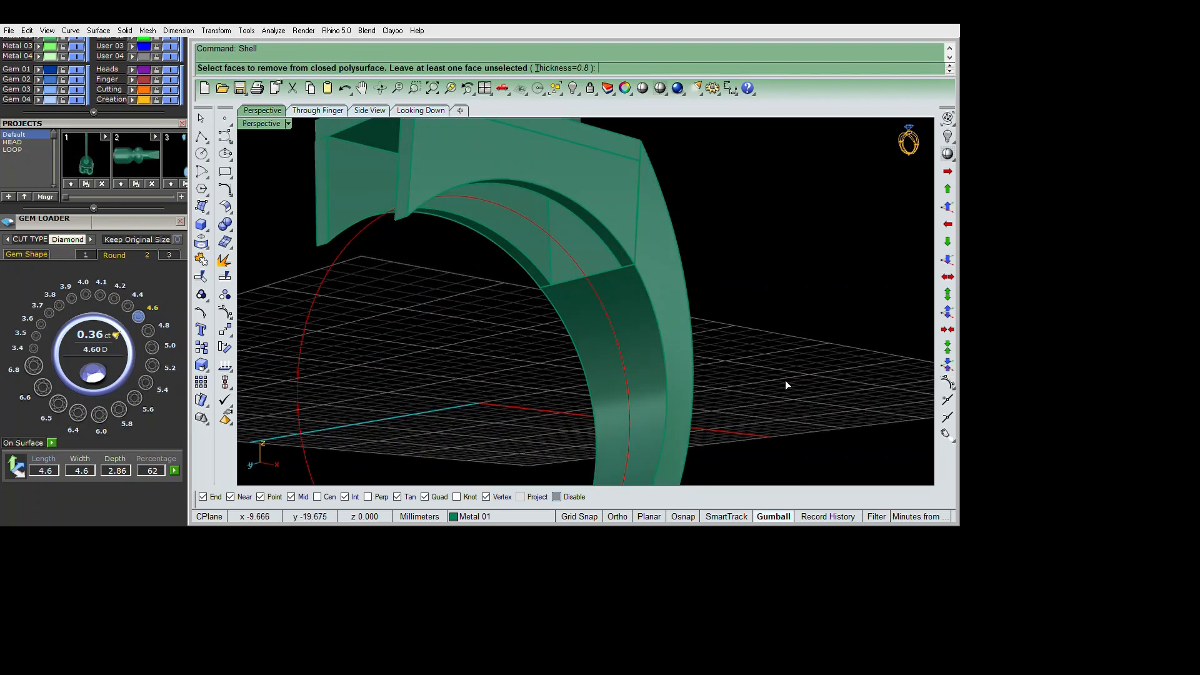
click(626, 338)
click(584, 253)
key(Return)
scroll(798, 318, down, 5)
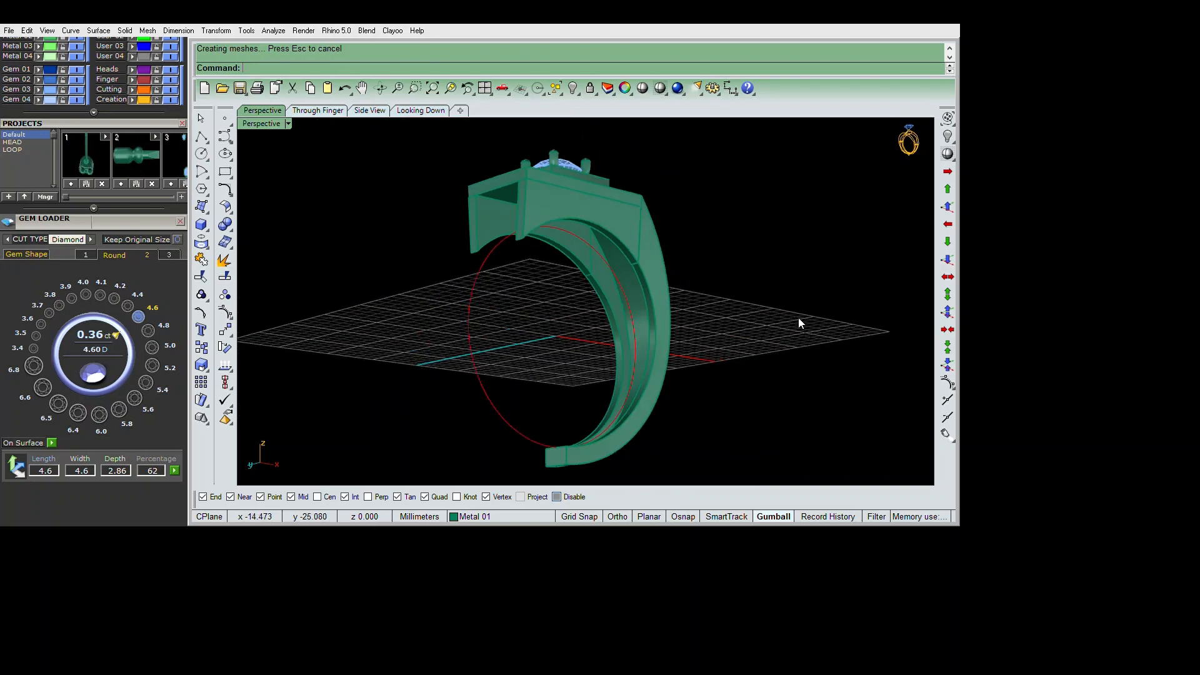
Duplicate the two long inner rim edges of the hollowed shank as curves
right_drag(797, 318, 745, 419)
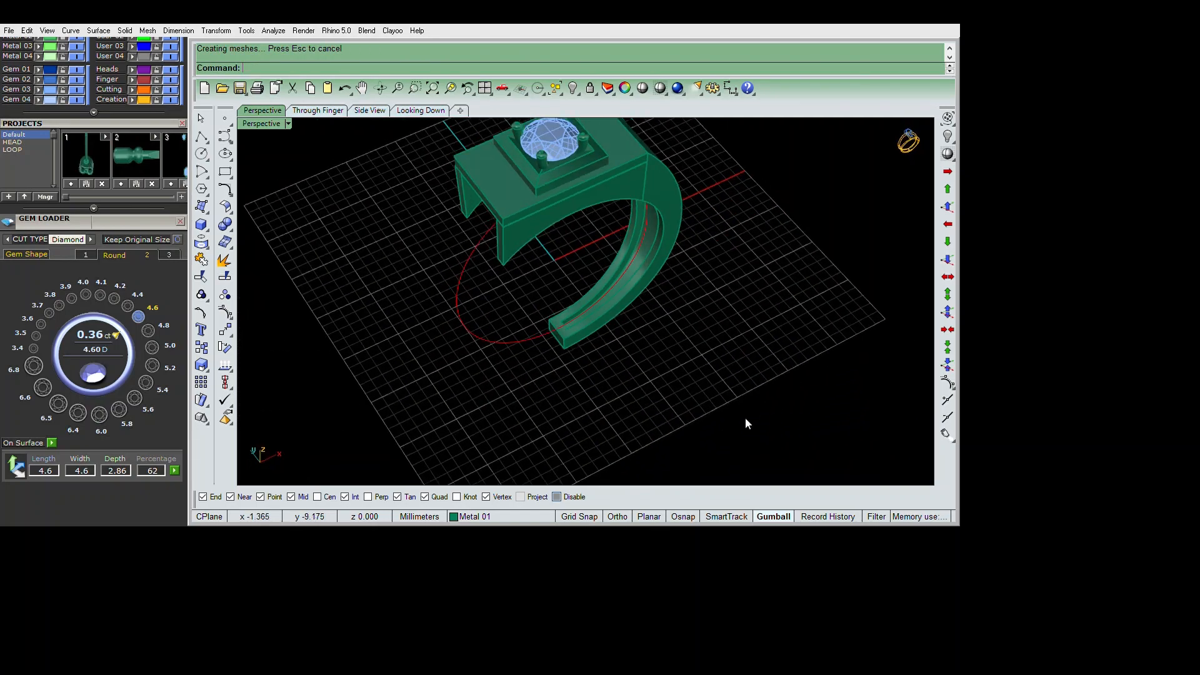
scroll(745, 418, up, 4)
text(DupEdge)
key(Return)
click(742, 369)
click(739, 347)
key(Return)
Build a strip surface between the two duplicated rim edges, delete the curves and select the strip
right_drag(785, 354, 828, 396)
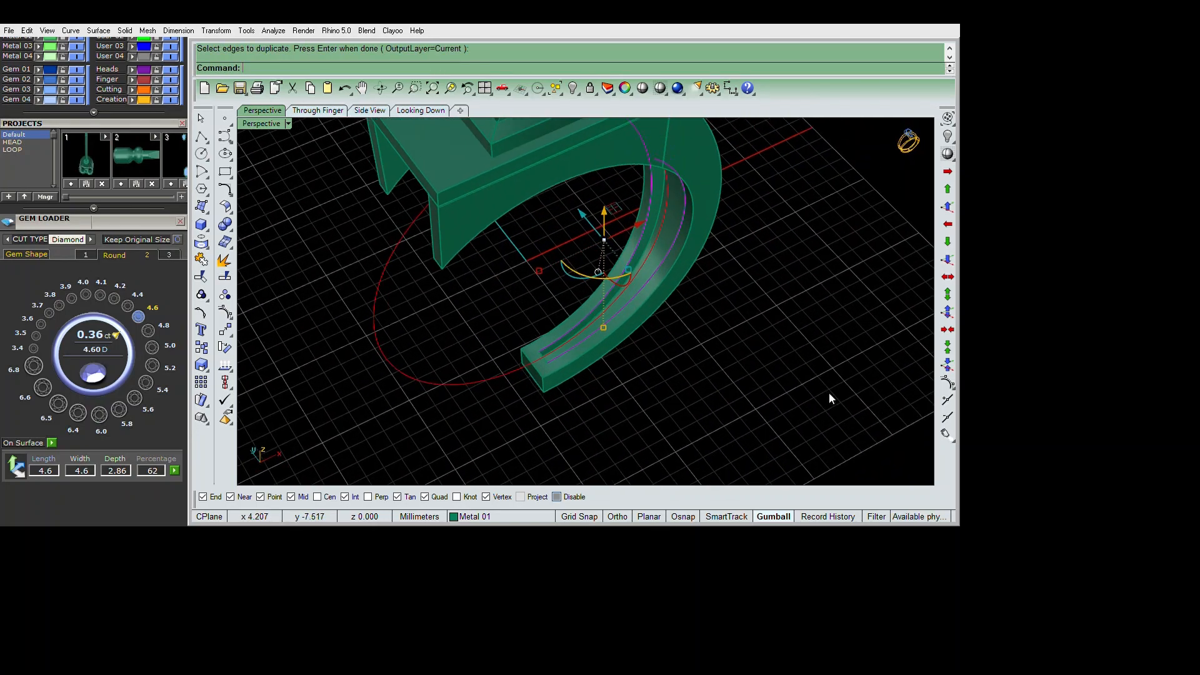
key(Delete)
scroll(778, 365, up, 3)
click(664, 265)
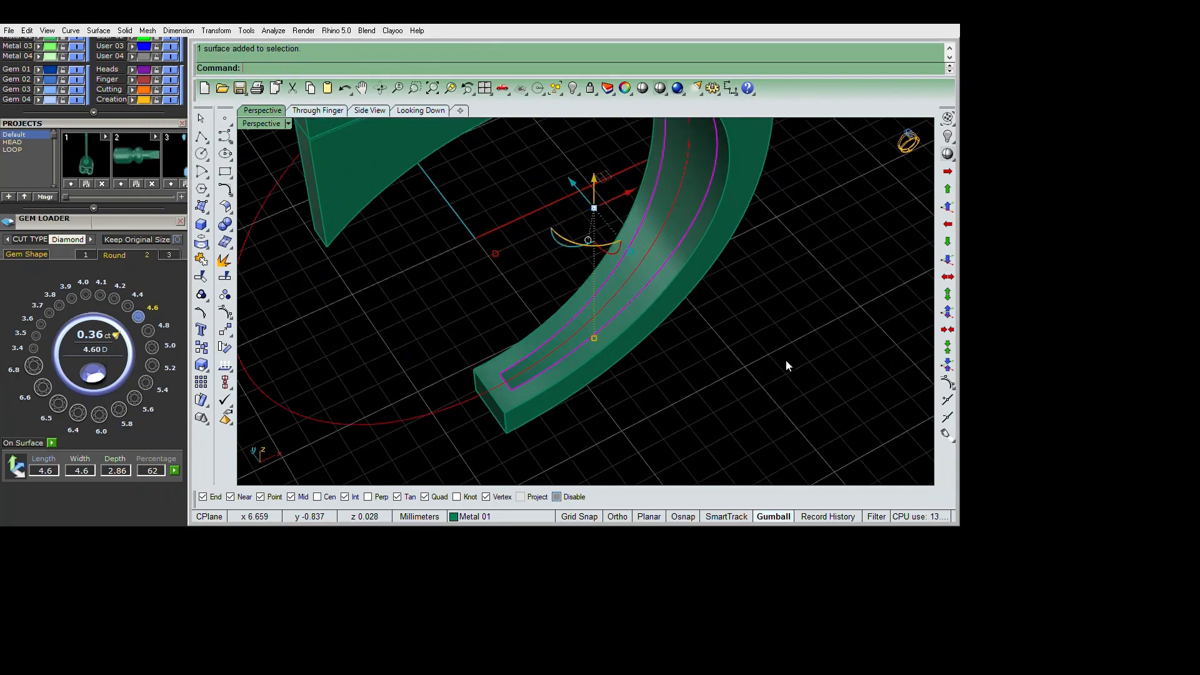
Draw a circle centred on the origin in the Side View, slightly wider than the strip there, and select it
double_click(262, 123)
double_click(608, 307)
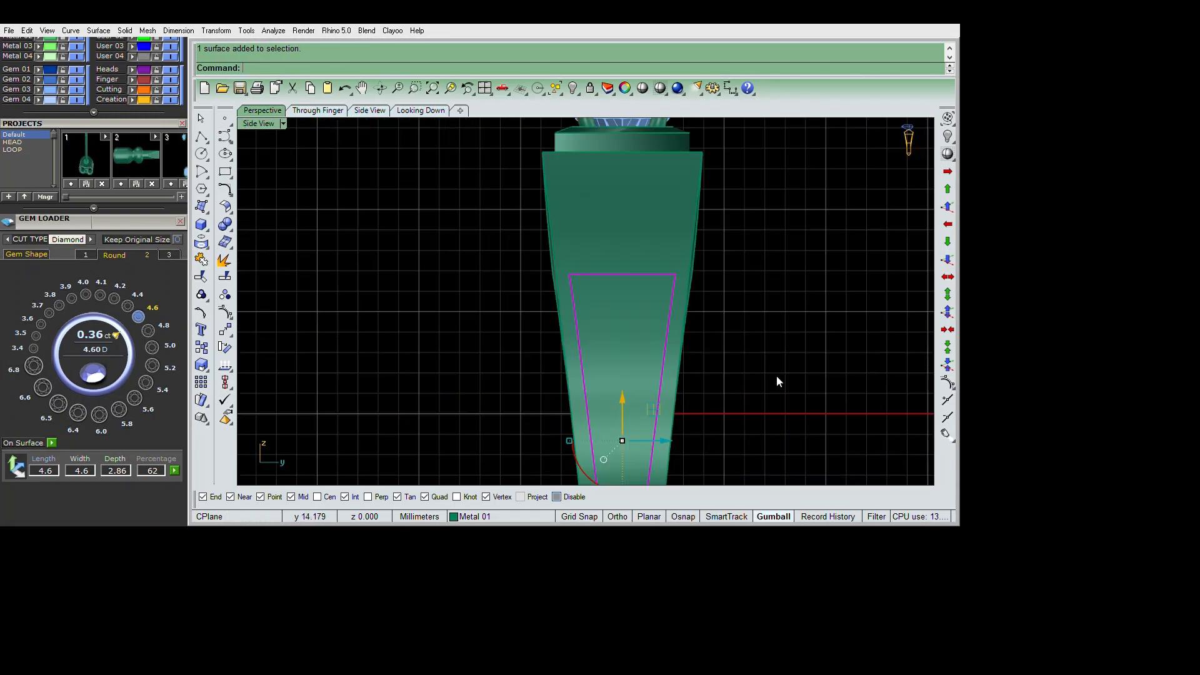
scroll(778, 376, down, 4)
right_drag(784, 356, 795, 288)
click(202, 154)
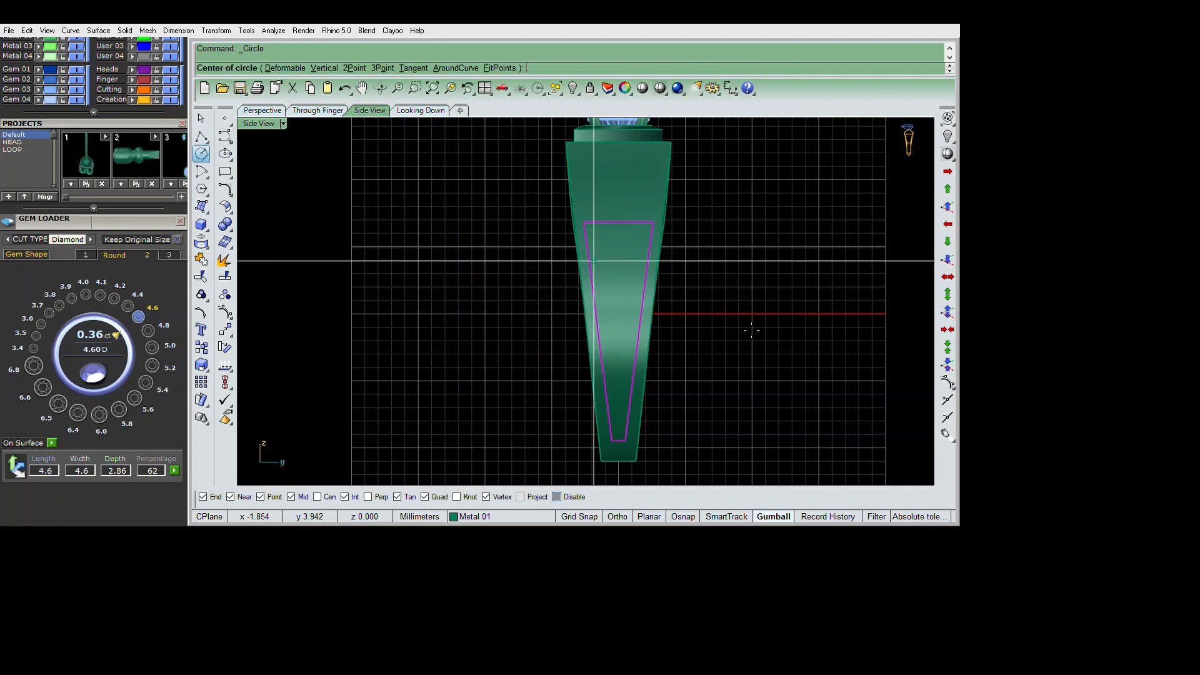
text(0)
key(Return)
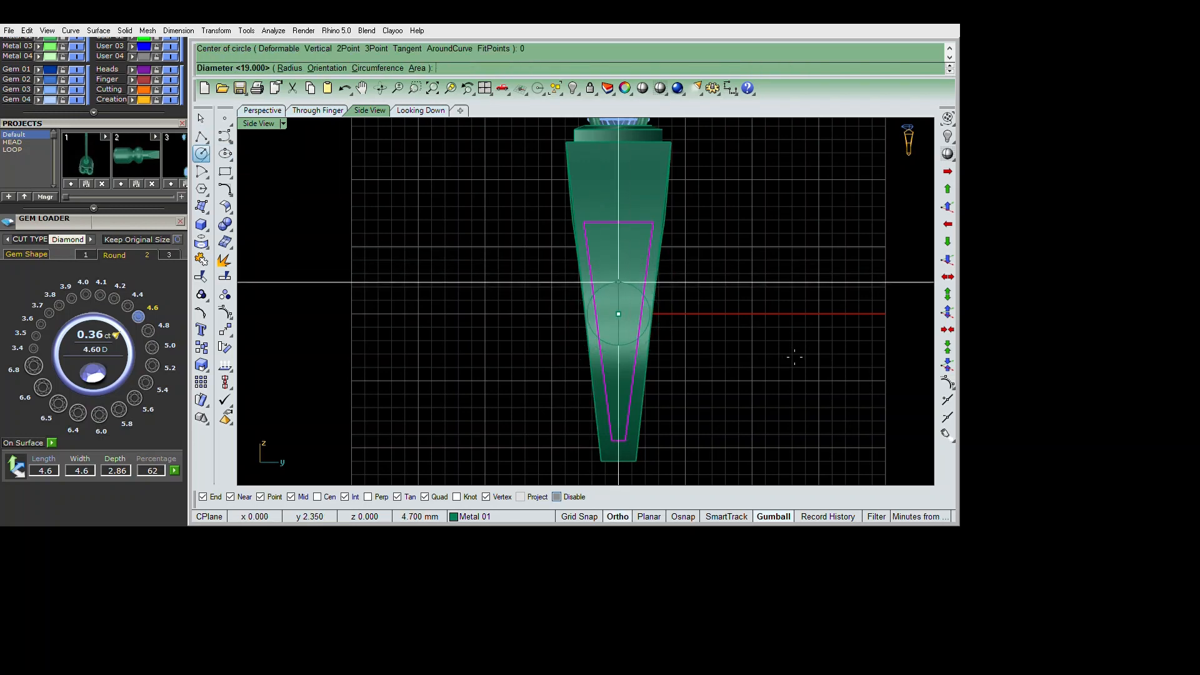
key(Escape)
key(Escape)
drag(522, 256, 727, 379)
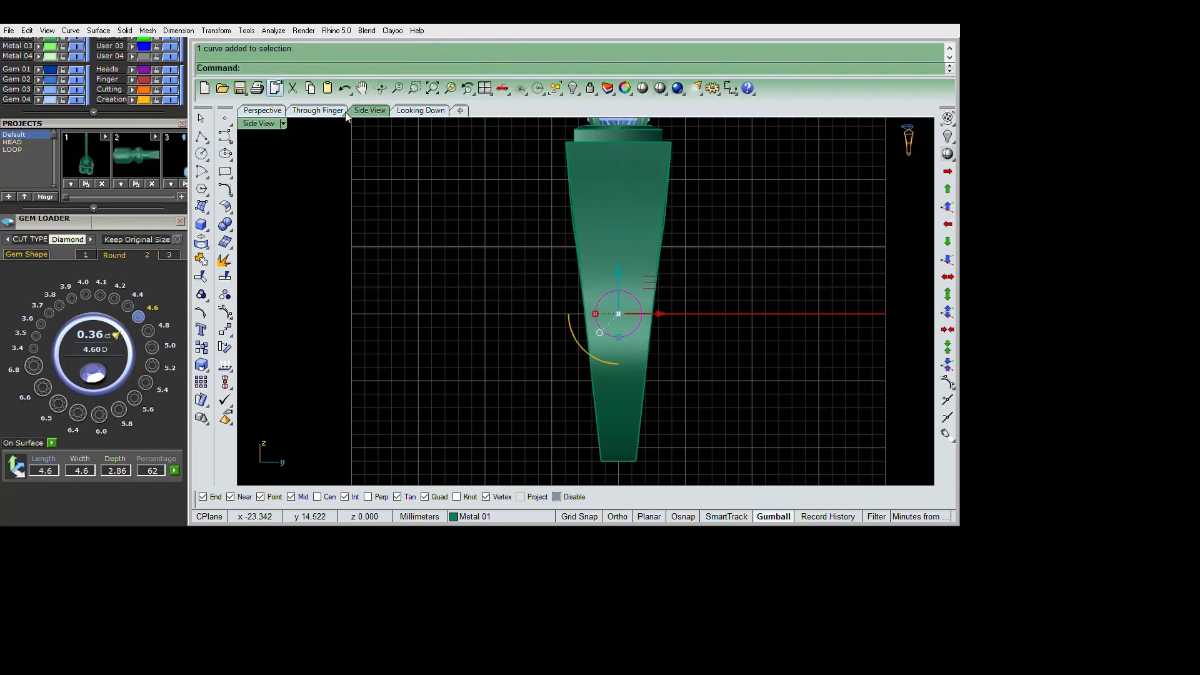
Extrude the circle into a solid cylinder in the Perspective view and delete the circle curve
double_click(268, 121)
double_click(613, 119)
right_drag(891, 177, 681, 295)
scroll(722, 287, down, 4)
text(e)
key(Return)
click(719, 265)
key(Delete)
Reposition the cylinder so that it crosses the lower part of the strip surface inside the shank
key(ctrl+l)
drag(678, 272, 699, 352)
scroll(666, 382, up, 2)
drag(622, 403, 620, 379)
drag(722, 403, 745, 411)
right_drag(711, 407, 711, 414)
drag(732, 365, 743, 350)
click(664, 371)
Split the strip surface with the cylinder and leave only the piece inside the cylinder selected
scroll(664, 374, up, 4)
right_drag(665, 387, 748, 410)
scroll(612, 328, up, 4)
click(550, 362)
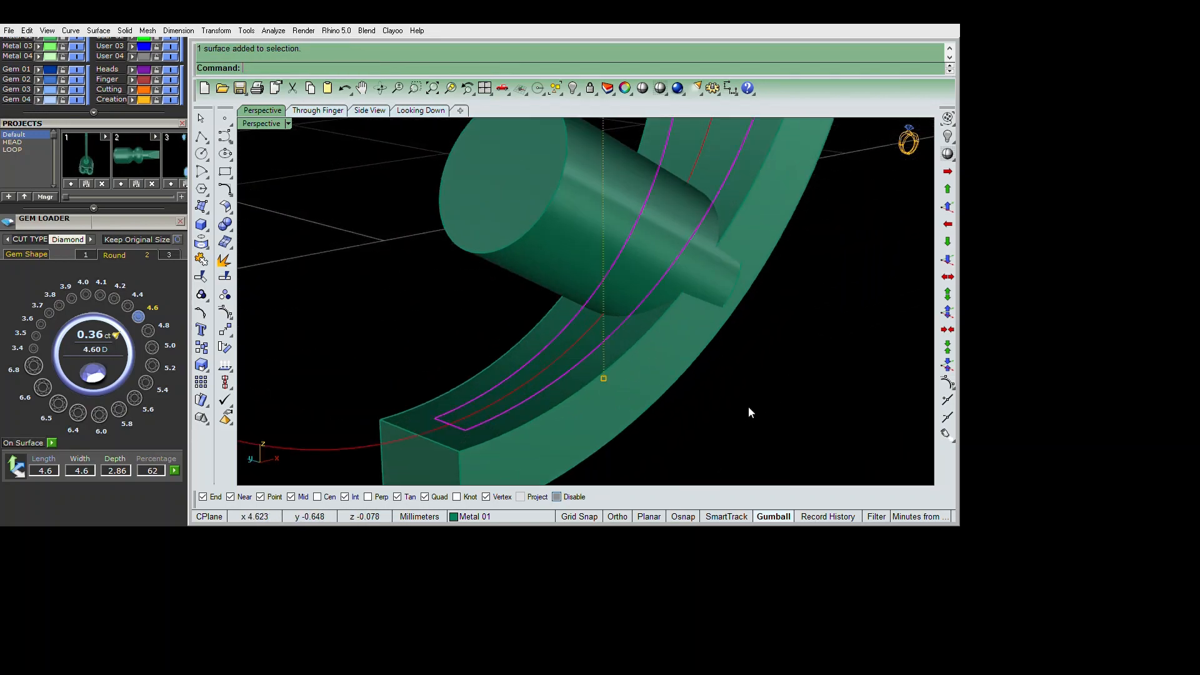
right_click(774, 363)
click(600, 219)
right_click(770, 403)
ctrl+click(544, 365)
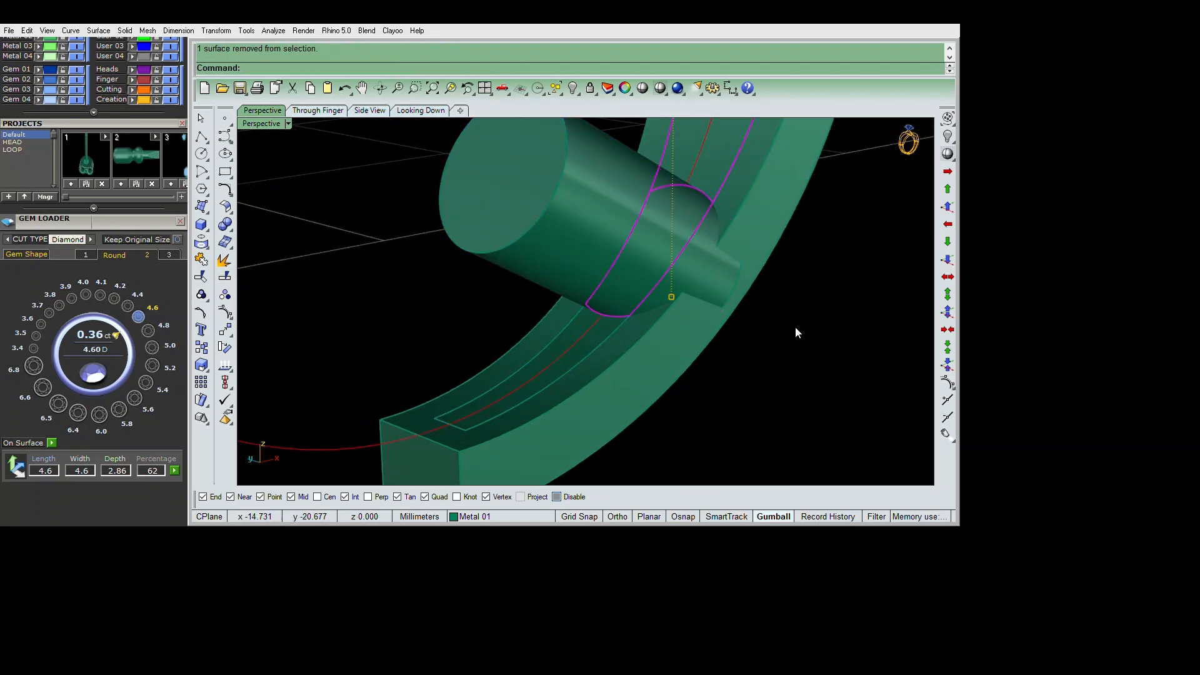
Delete the strip piece inside the cylinder and offset the remaining lower strip surface 0.5 mm into a solid
key(Delete)
right_drag(794, 345, 740, 386)
click(578, 349)
scroll(604, 338, down, 6)
text(os)
key(Return)
text(.5)
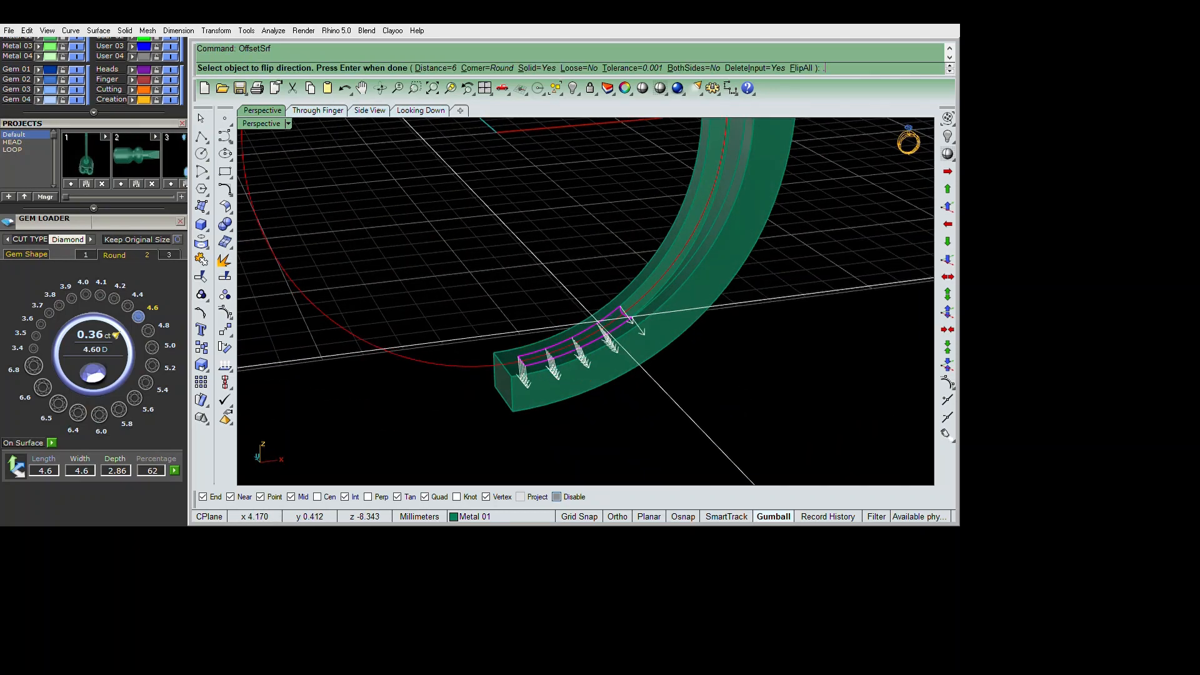
key(Return)
key(Return)
click(808, 432)
Mirror a copy of the half shank and its inner strips through the origin to complete the band, and delete the red guide circle
scroll(808, 431, down, 6)
right_drag(808, 436, 636, 537)
drag(511, 428, 670, 219)
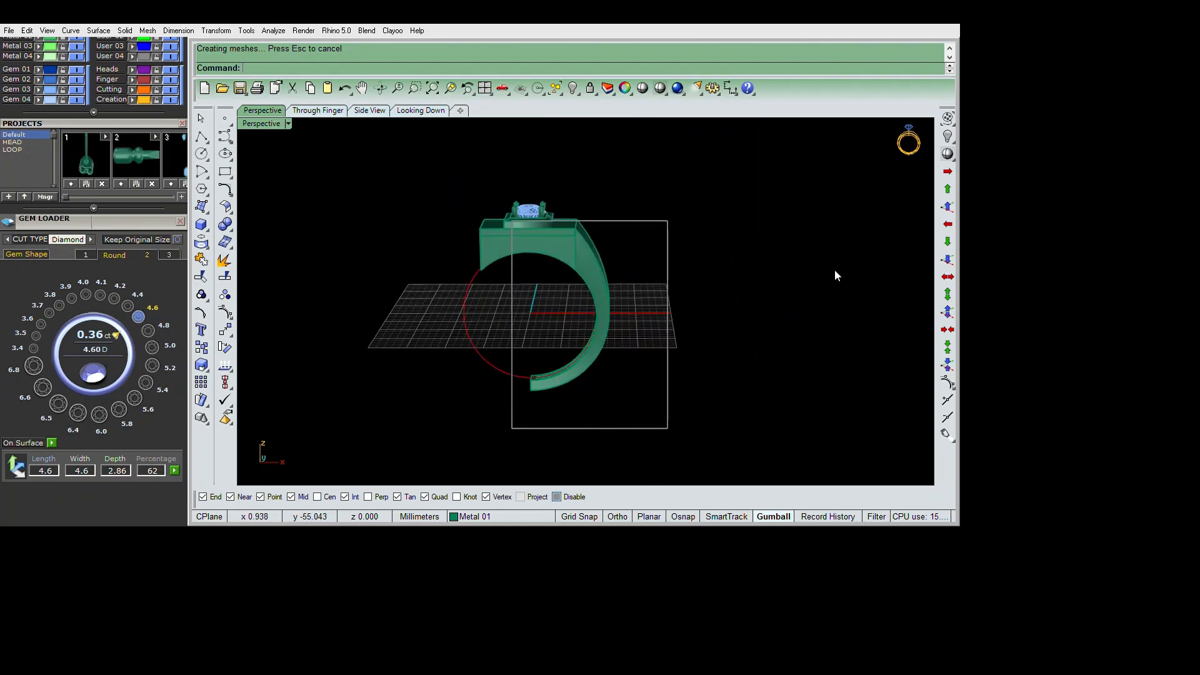
text(mi)
key(Return)
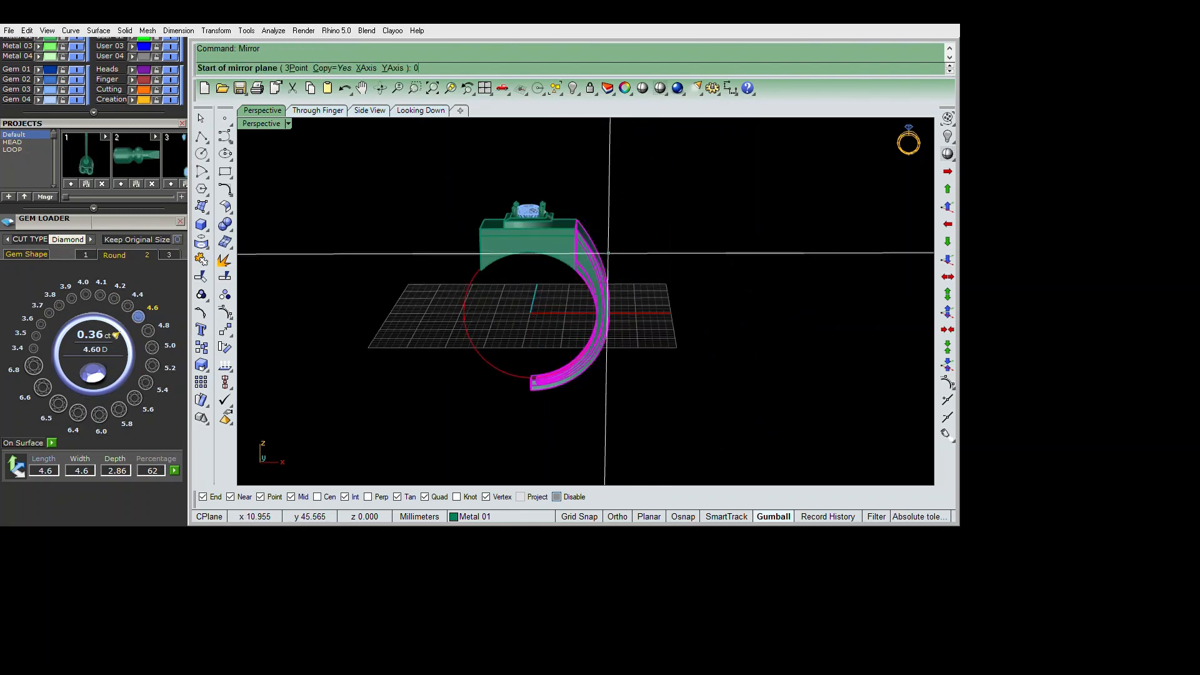
text(0)
key(Return)
click(745, 318)
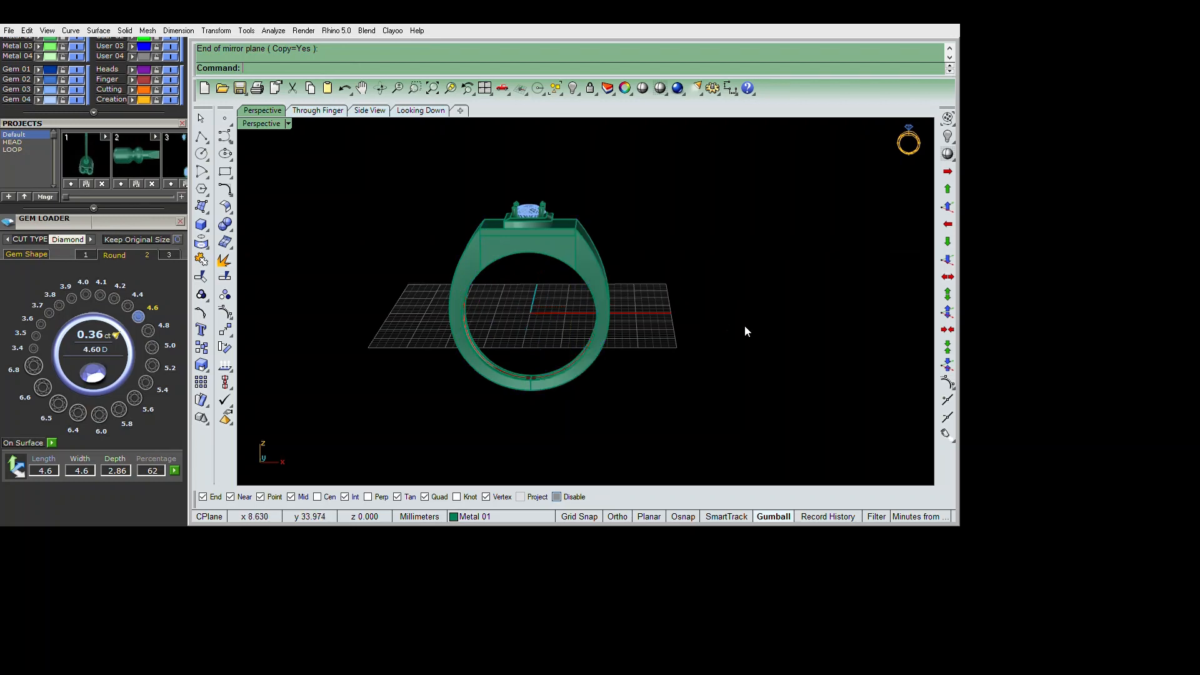
right_drag(744, 325, 973, 301)
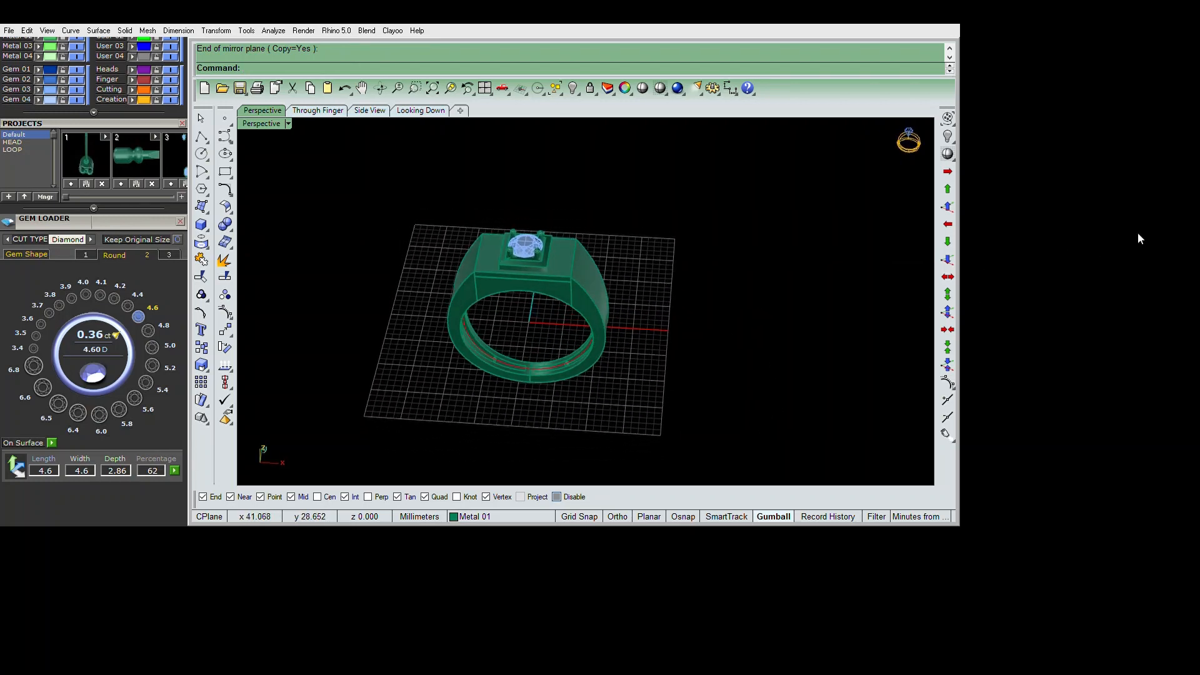
key(Delete)
Examine the complete ring in shaded display from several angles, including the setting and the inner strips
right_drag(711, 347, 404, 237)
click(643, 88)
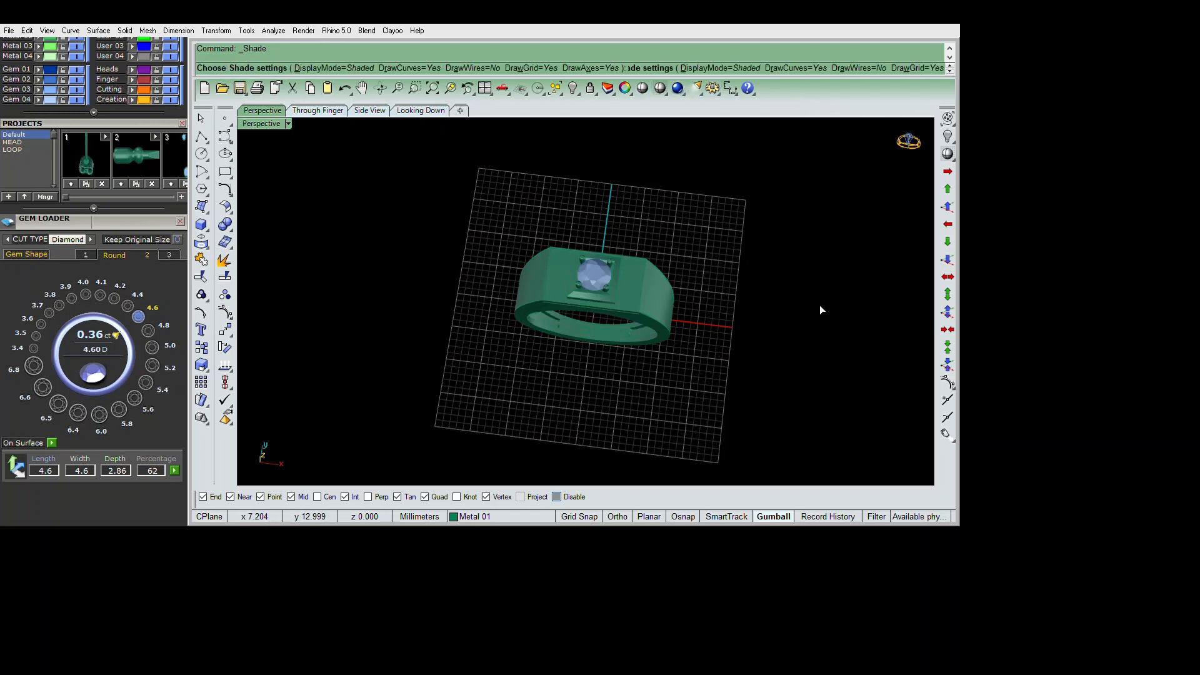
mouse_move(816, 351)
right_down()
mouse_move(808, 252)
mouse_move(824, 266)
right_up()
key(Escape)
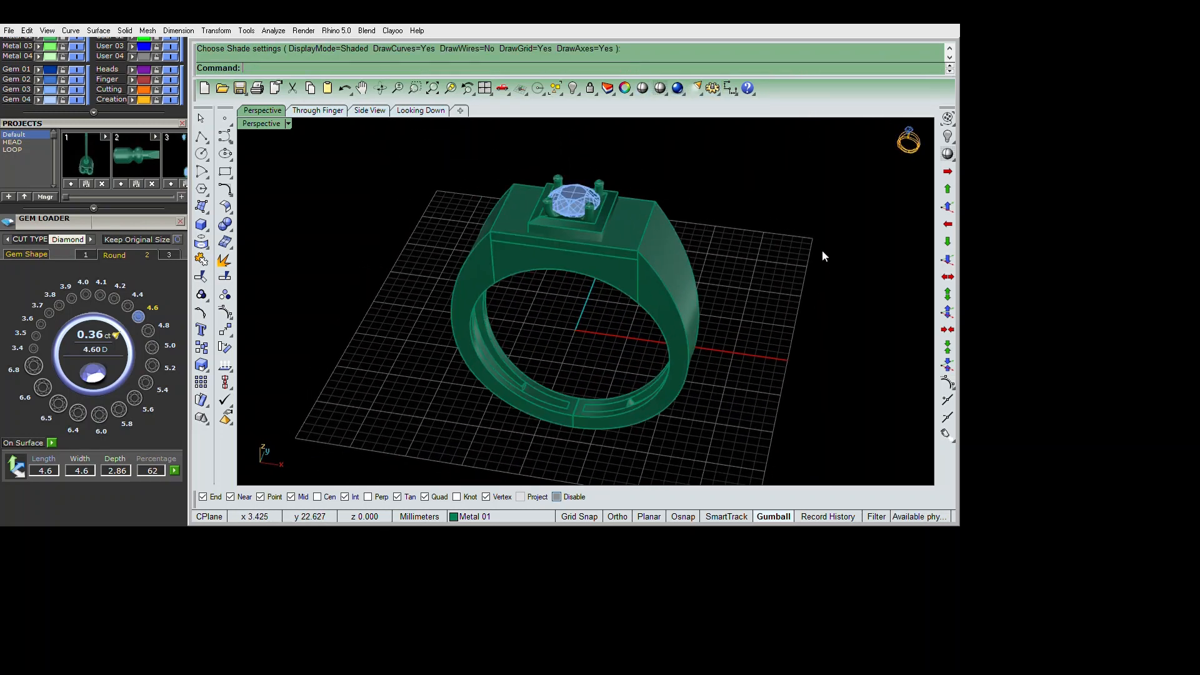
key(F7)
click(643, 88)
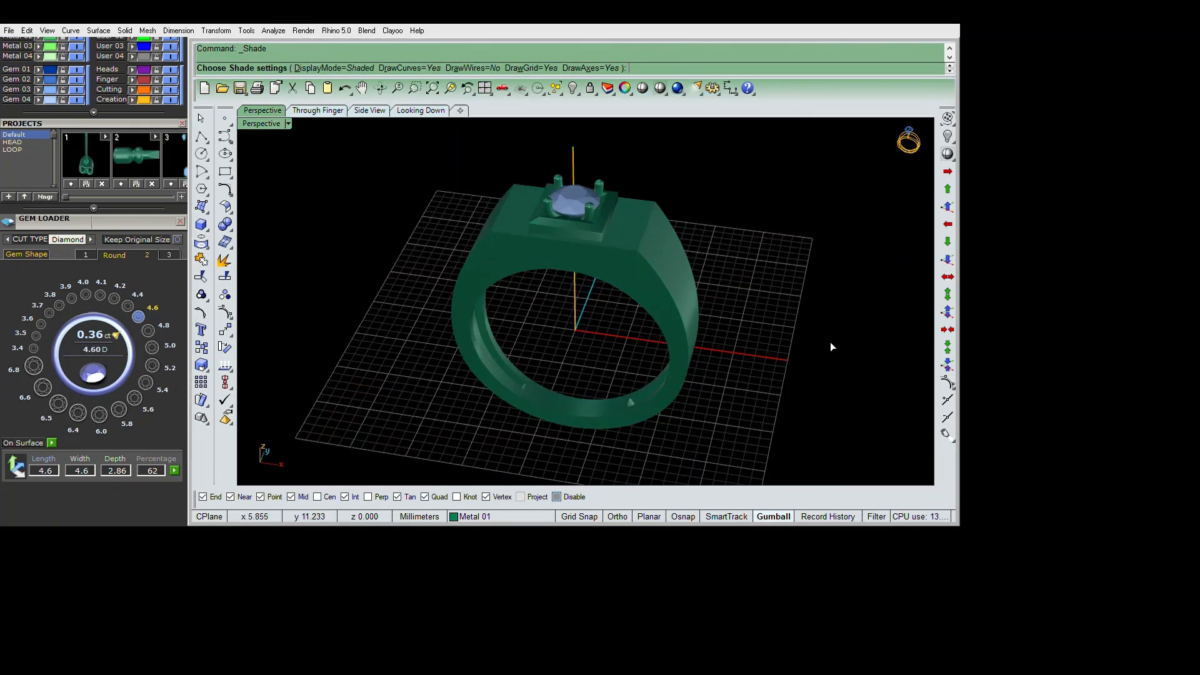
mouse_move(831, 344)
right_down()
mouse_move(713, 326)
mouse_move(866, 373)
mouse_move(601, 343)
mouse_move(836, 335)
mouse_move(695, 337)
mouse_move(772, 415)
mouse_move(748, 429)
mouse_move(825, 415)
mouse_move(824, 440)
mouse_move(798, 348)
mouse_move(910, 296)
mouse_move(761, 300)
right_up()
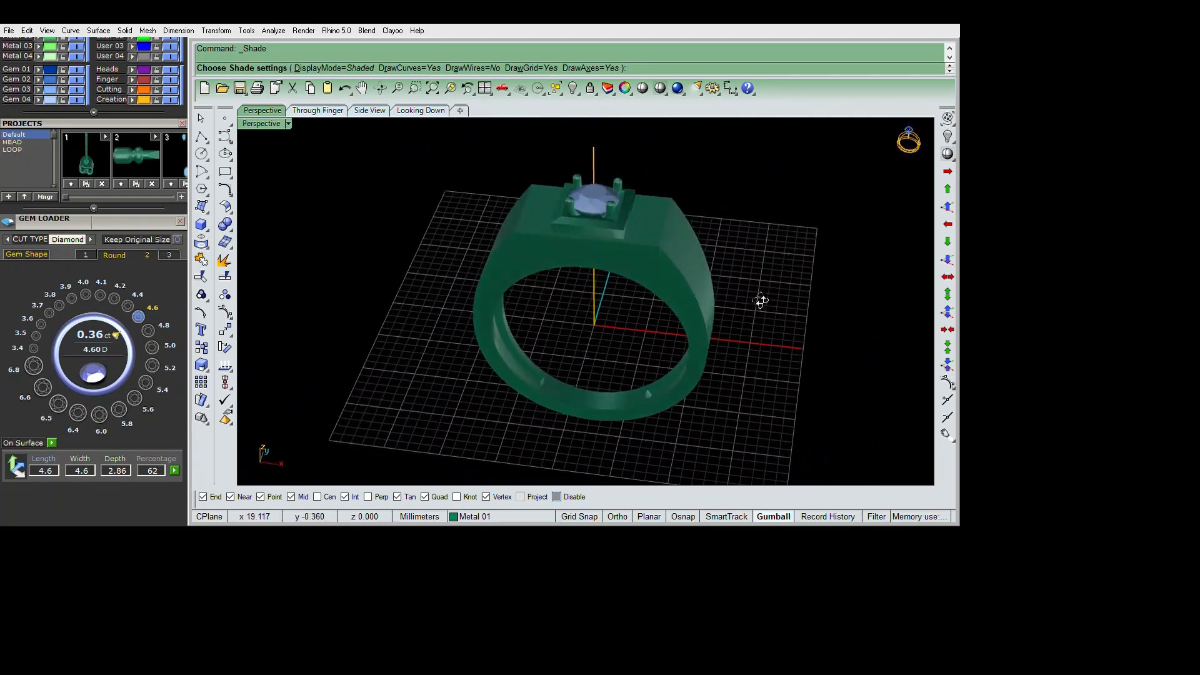